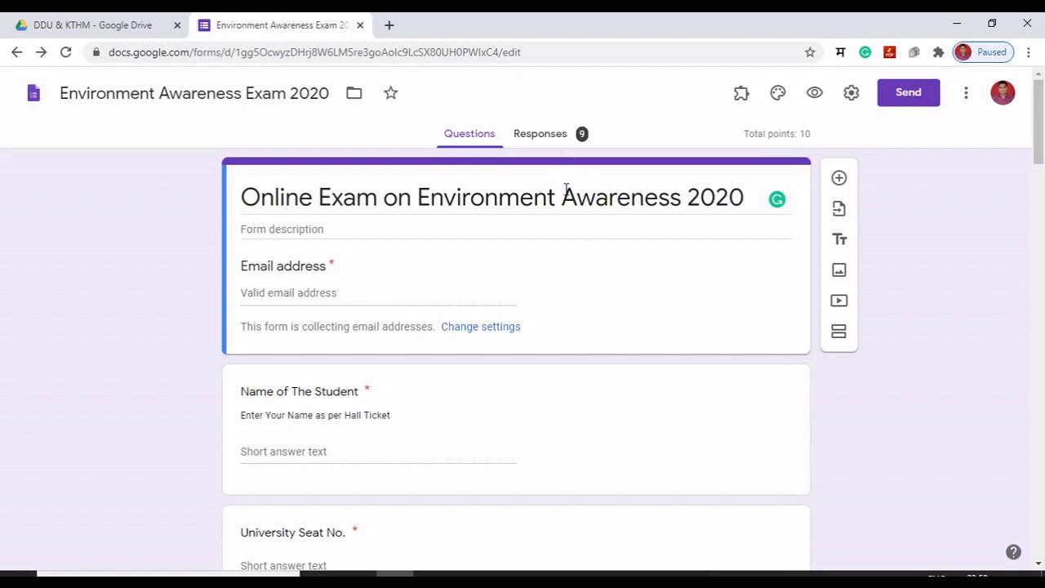
- Check the quiz's 9-response summary, then send the responses to a new linked spreadsheet
left_click(536, 136)
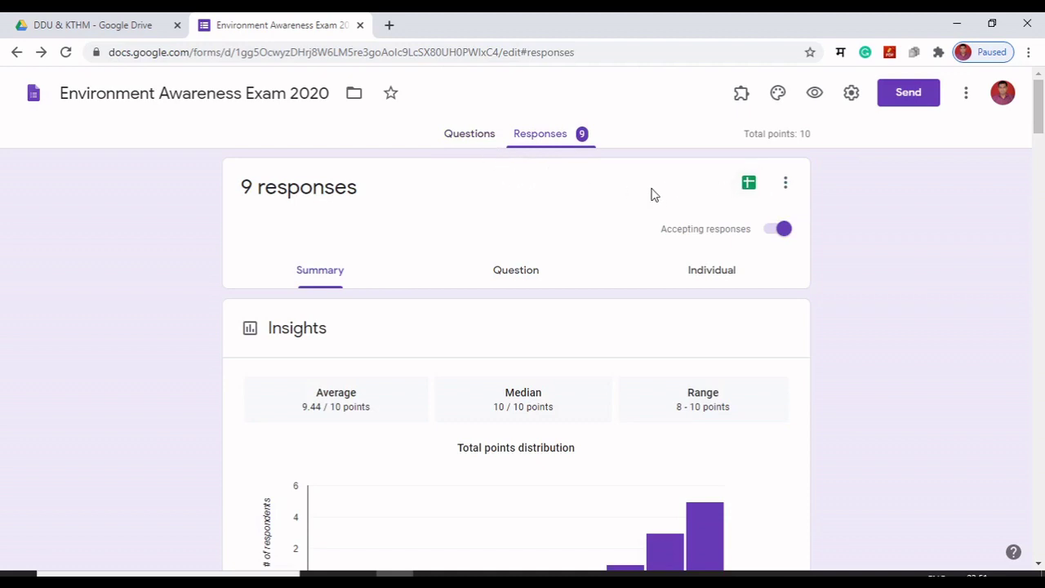
left_click(478, 137)
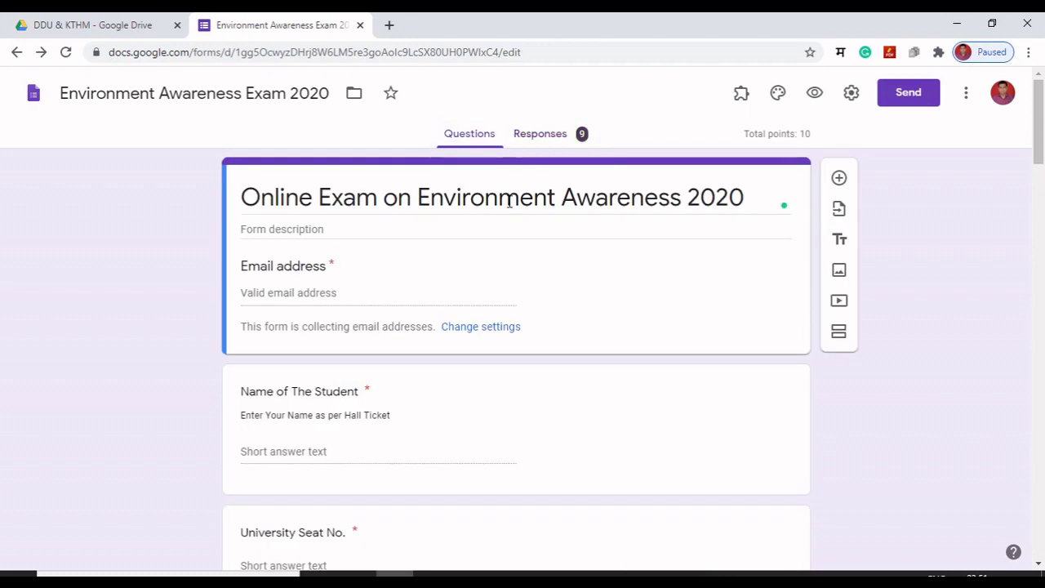
left_click(542, 137)
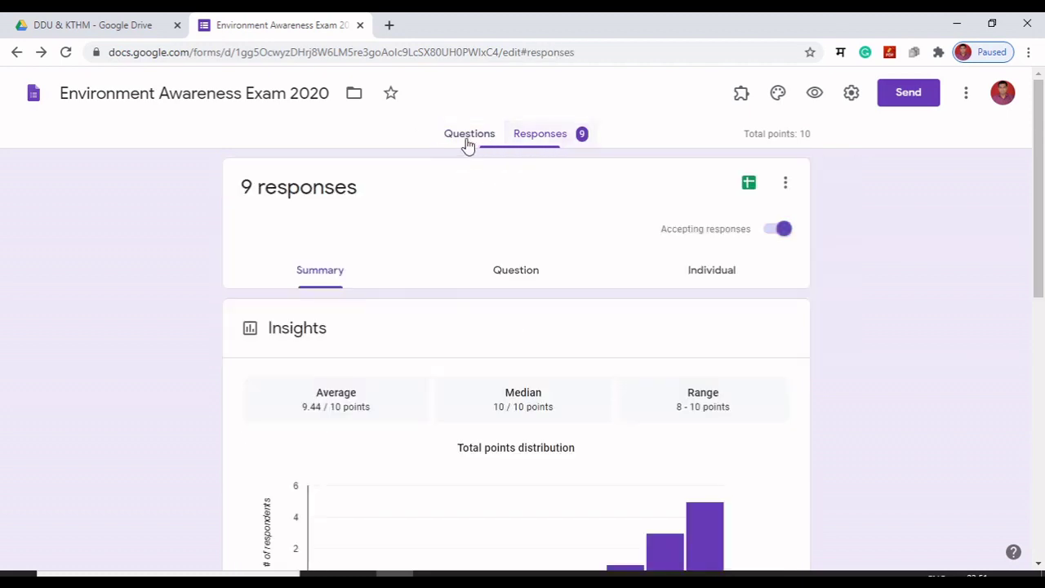
left_click(746, 191)
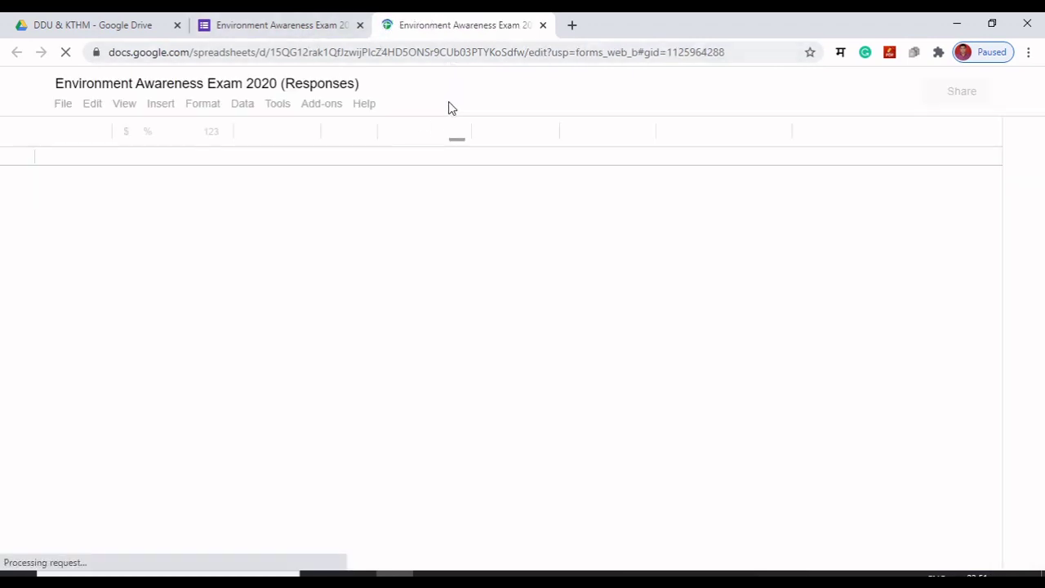
- Review student names in column D and seat numbers like 54321 in column E
left_click(310, 27)
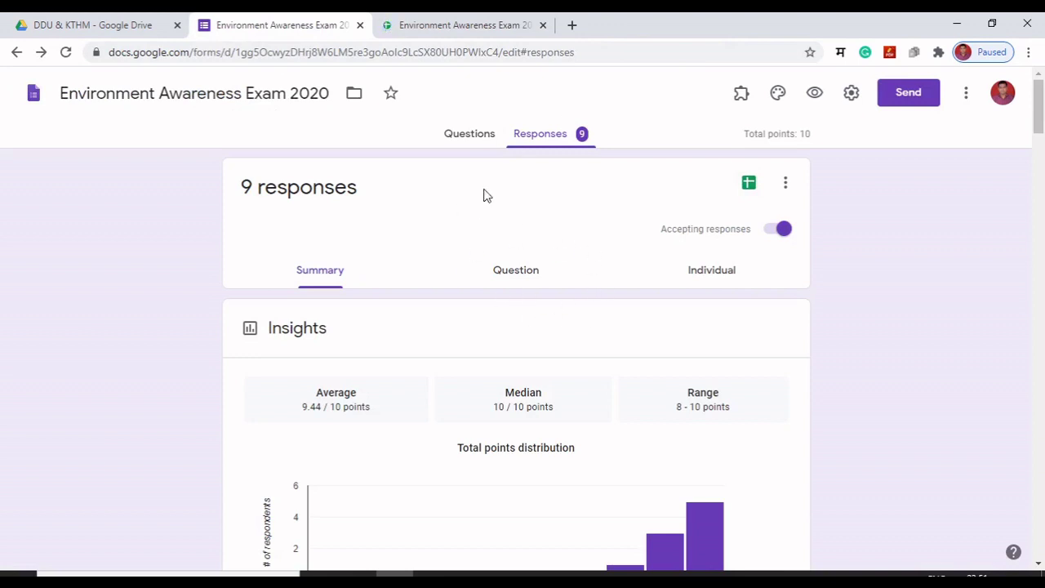
left_click(417, 26)
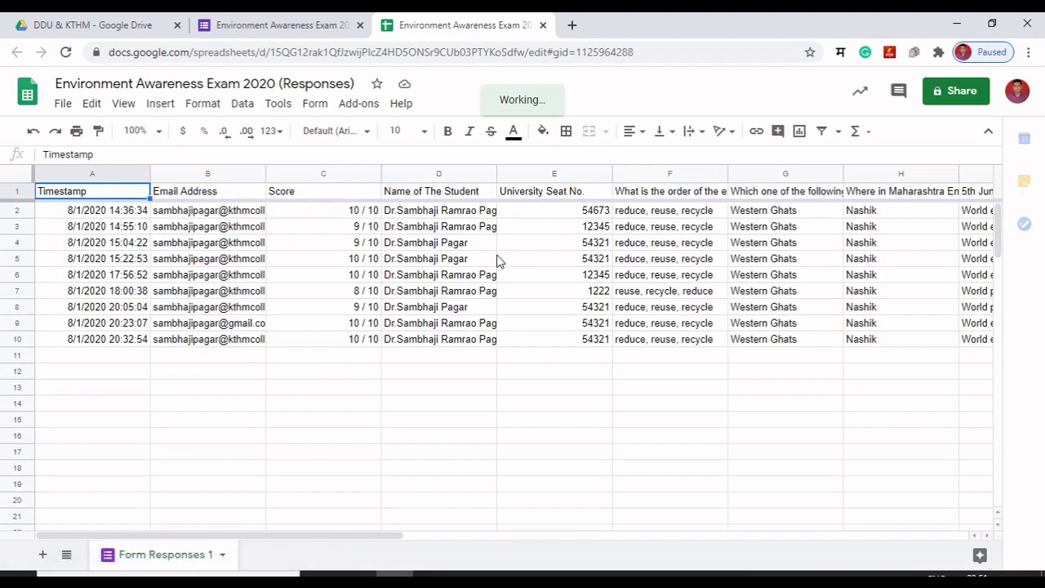
left_click(517, 248)
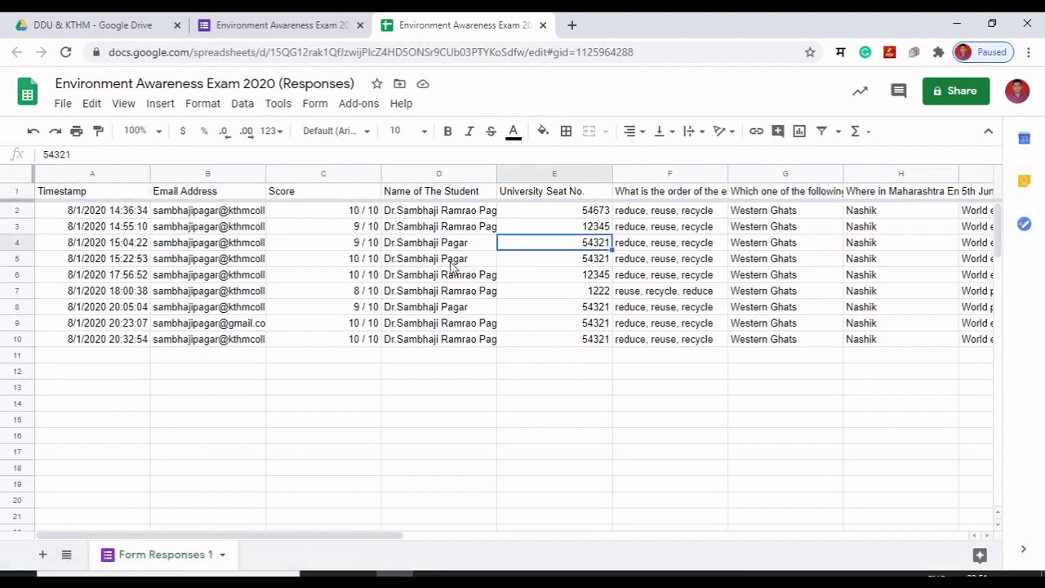
left_click(424, 226)
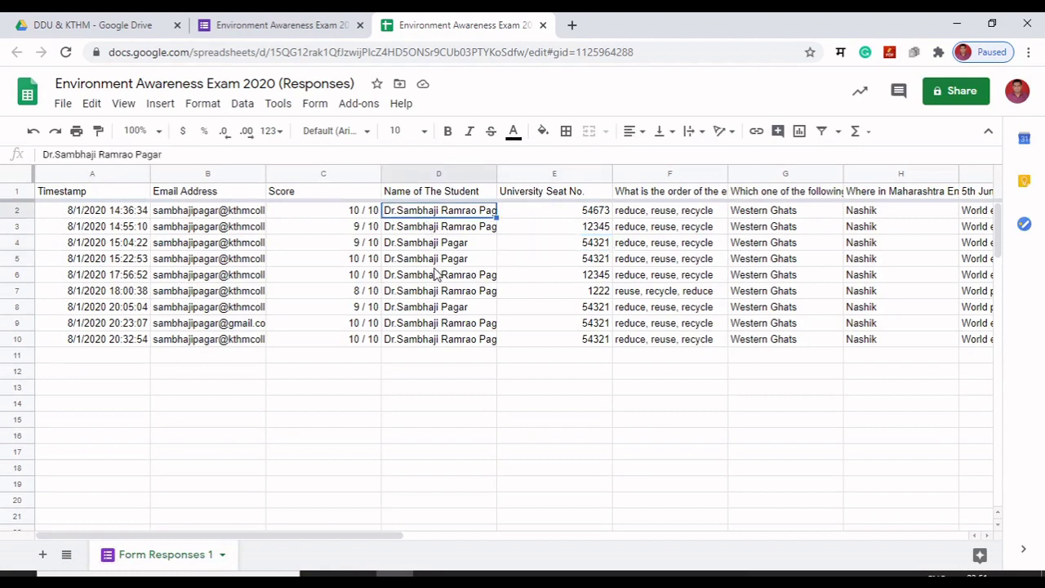
left_click(432, 261)
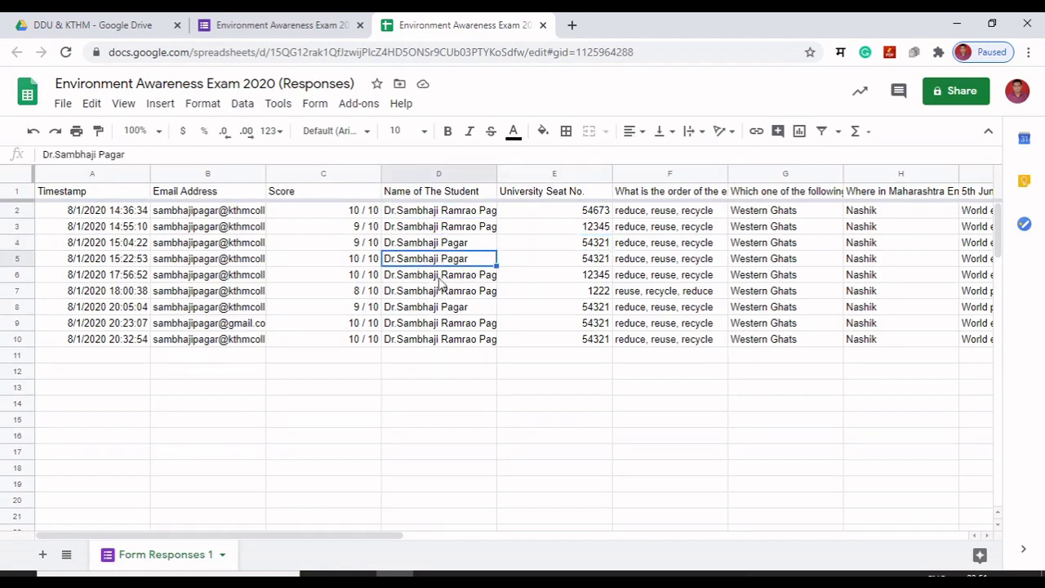
- Search the Sheets add-on marketplace for 'auto' and choose Autocrat from the suggestions
left_click(360, 105)
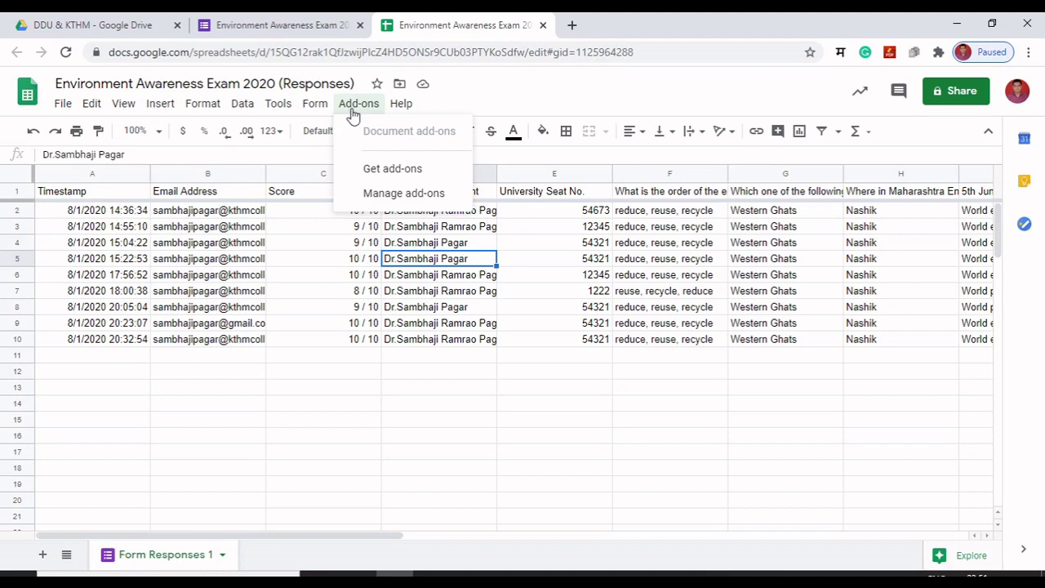
left_click(388, 177)
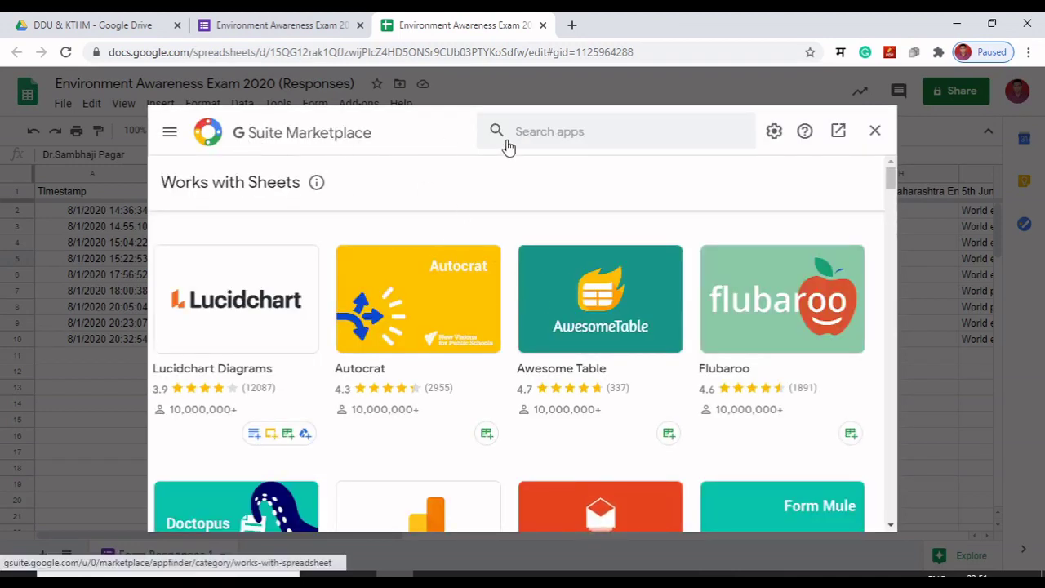
left_click(570, 133)
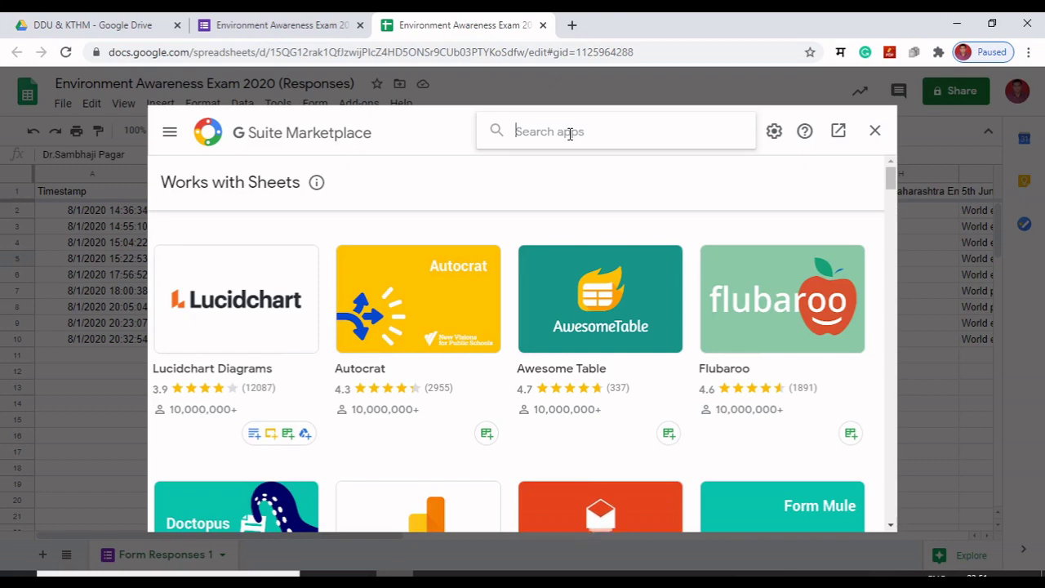
type("auto")
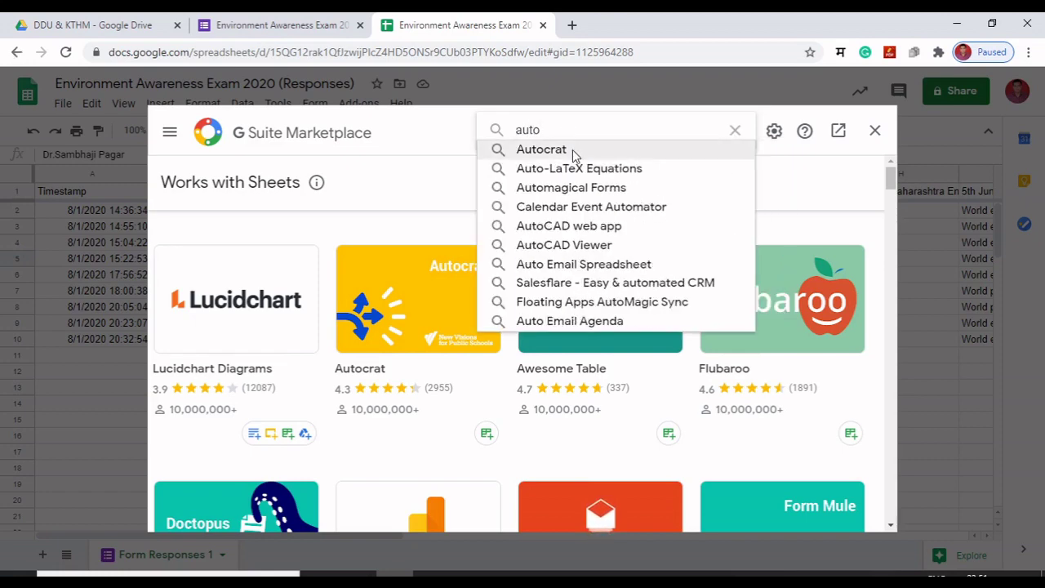
left_click(572, 150)
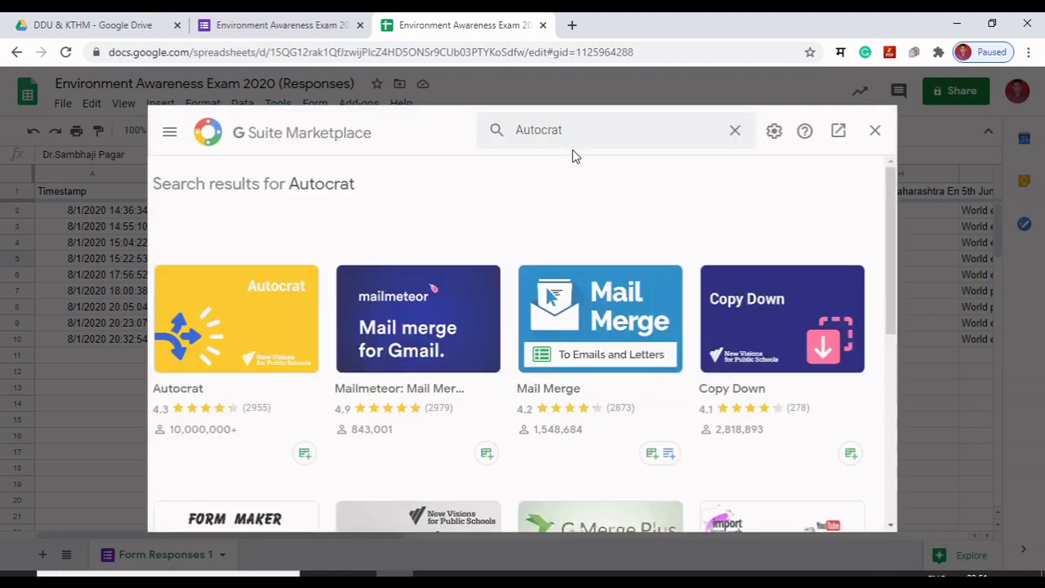
- Install Autocrat and authorise it with the chosen Google account
left_click(233, 321)
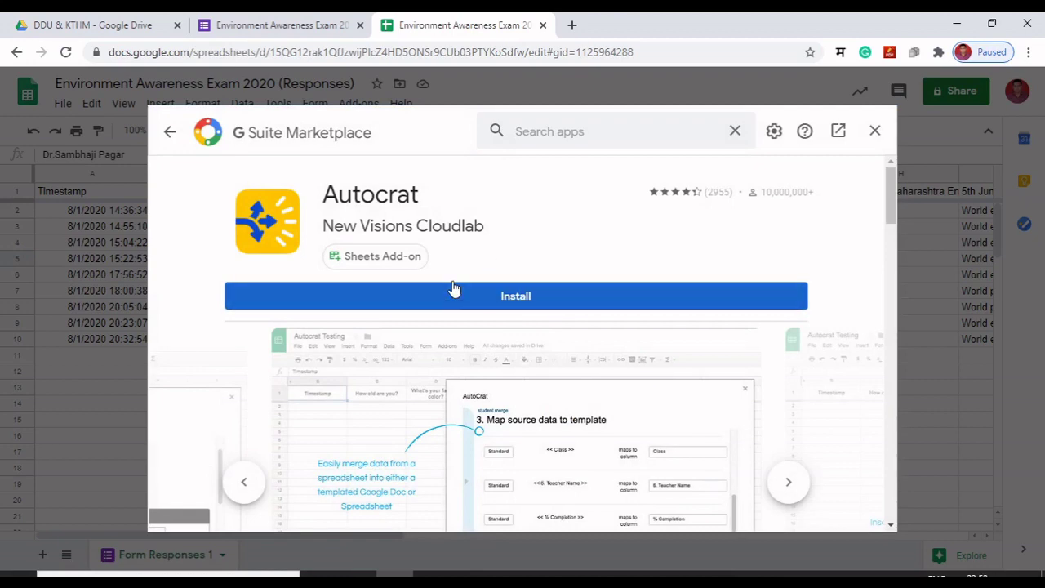
left_click(496, 296)
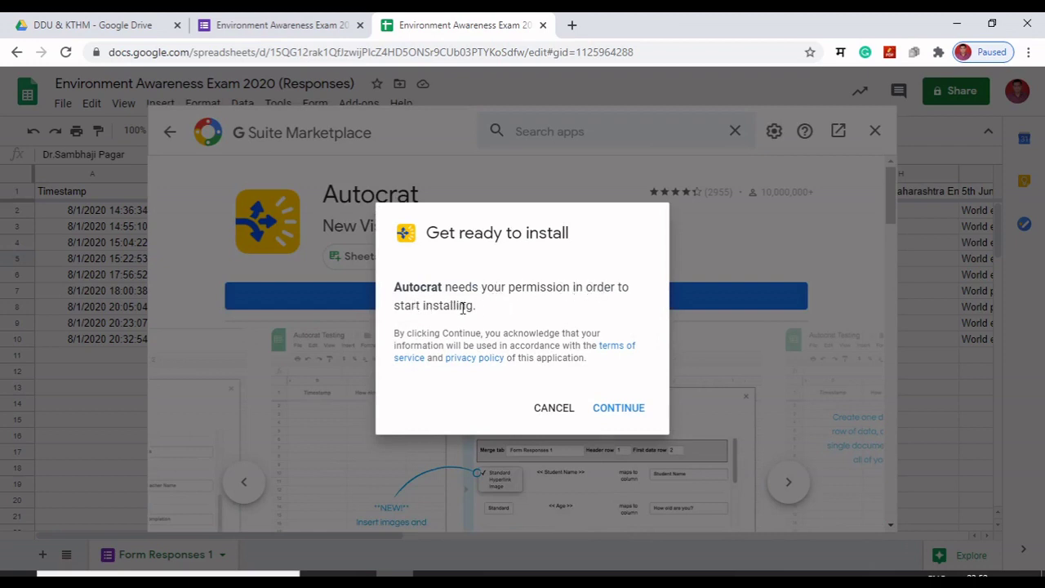
left_click(622, 409)
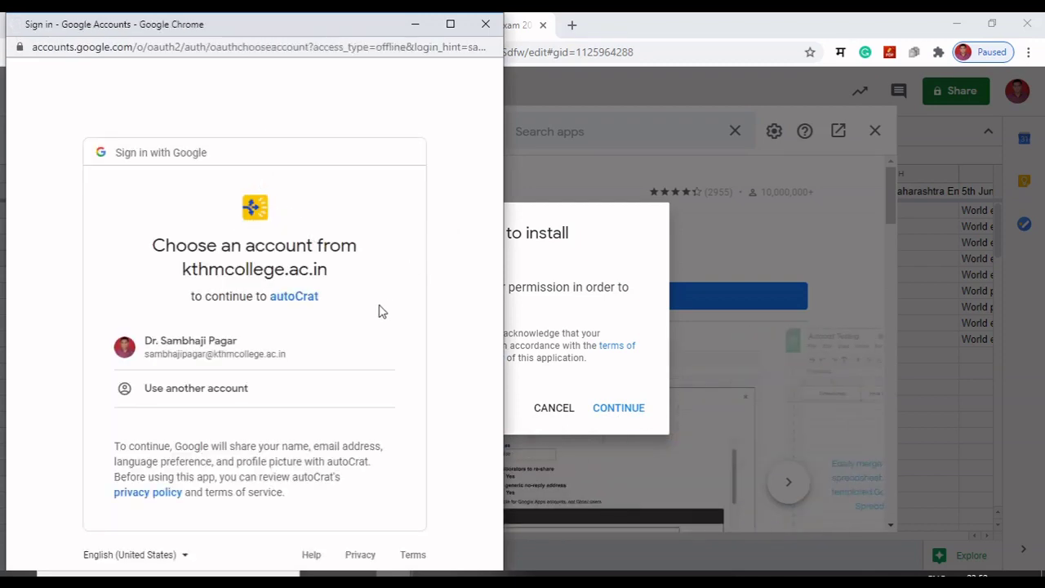
left_click(202, 351)
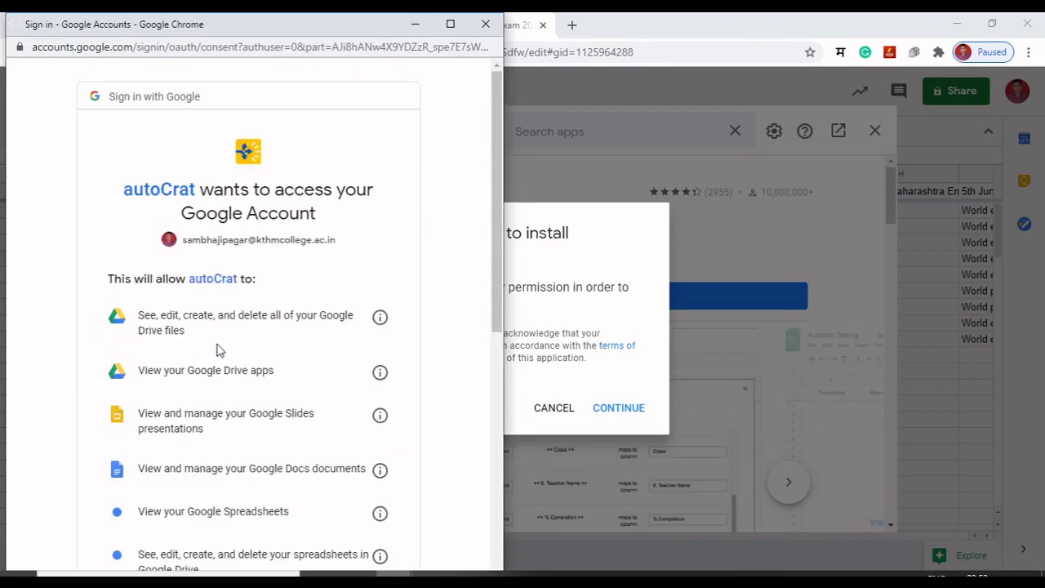
scroll(333, 310, "down", 6)
scroll(321, 416, "down", 1)
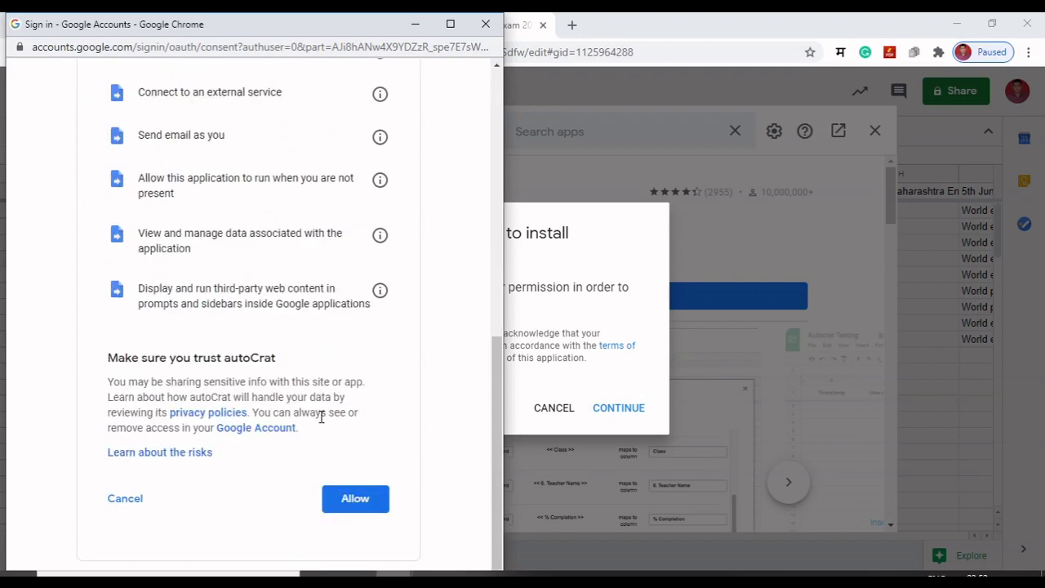
left_click(347, 500)
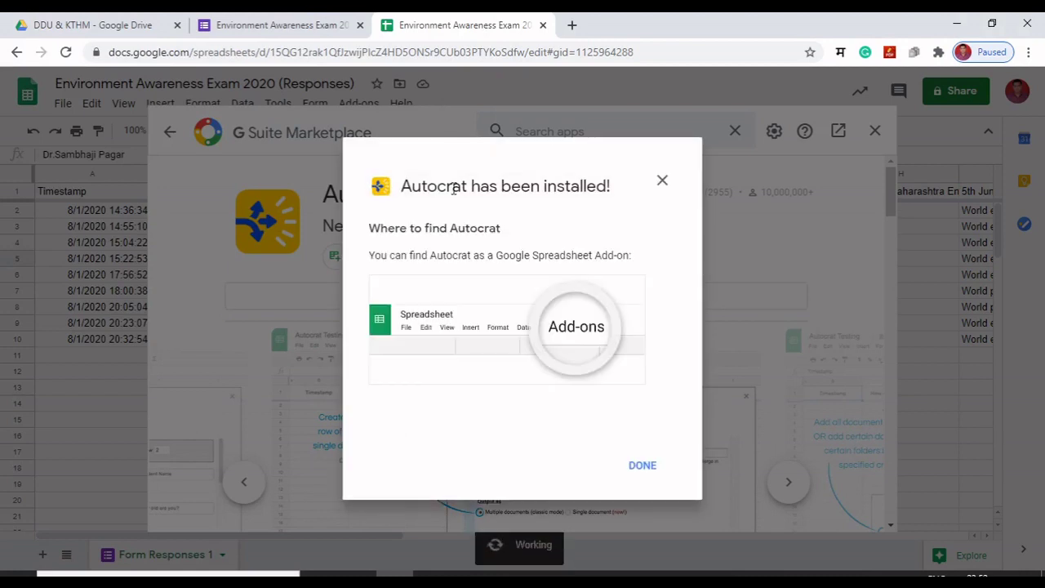
- Dismiss the Autocrat installation confirmation and close the G Suite Marketplace
left_click(643, 467)
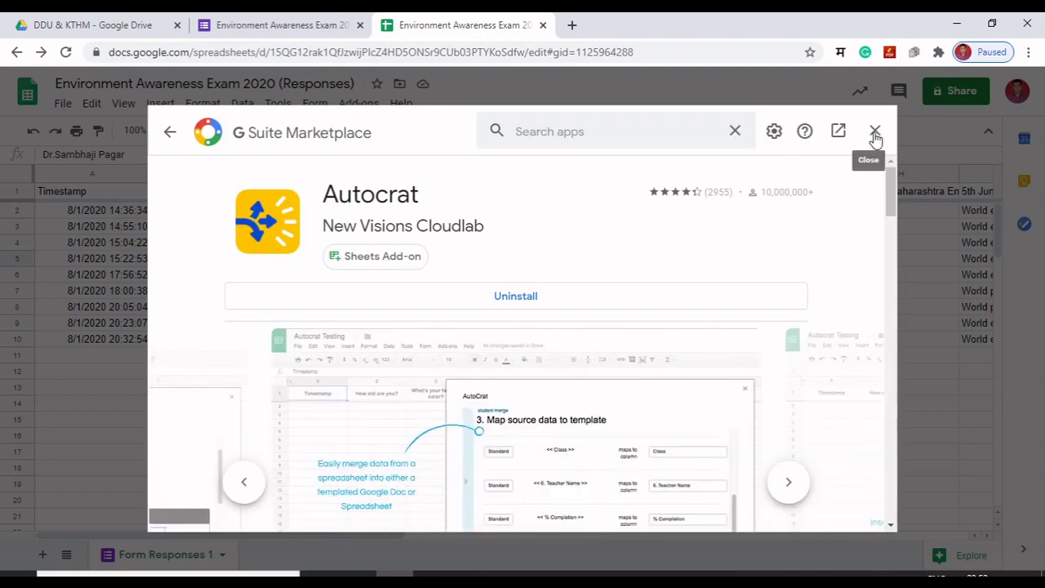
left_click(875, 133)
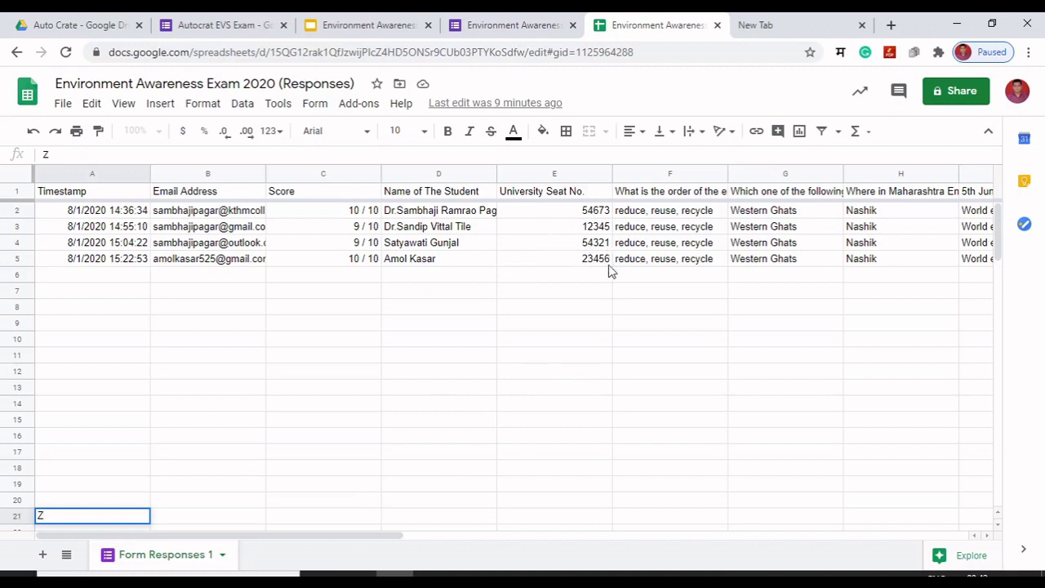
- Return to the 'Online Exam on Environment Awareness 2020' quiz editor
left_click(525, 25)
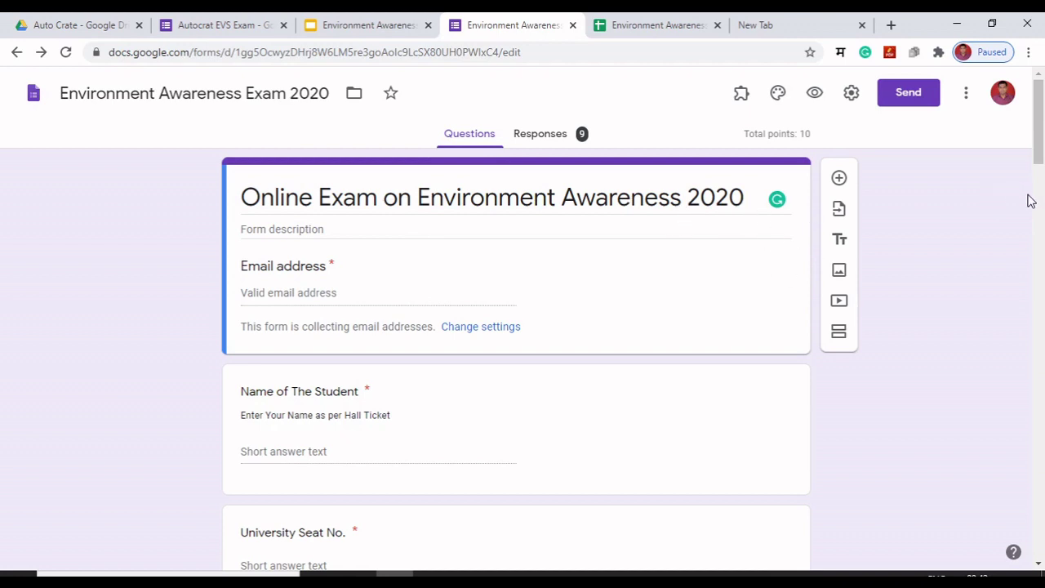
- Review the Environment Awareness Certificate slide template, then start a blank browser tab
left_click(370, 26)
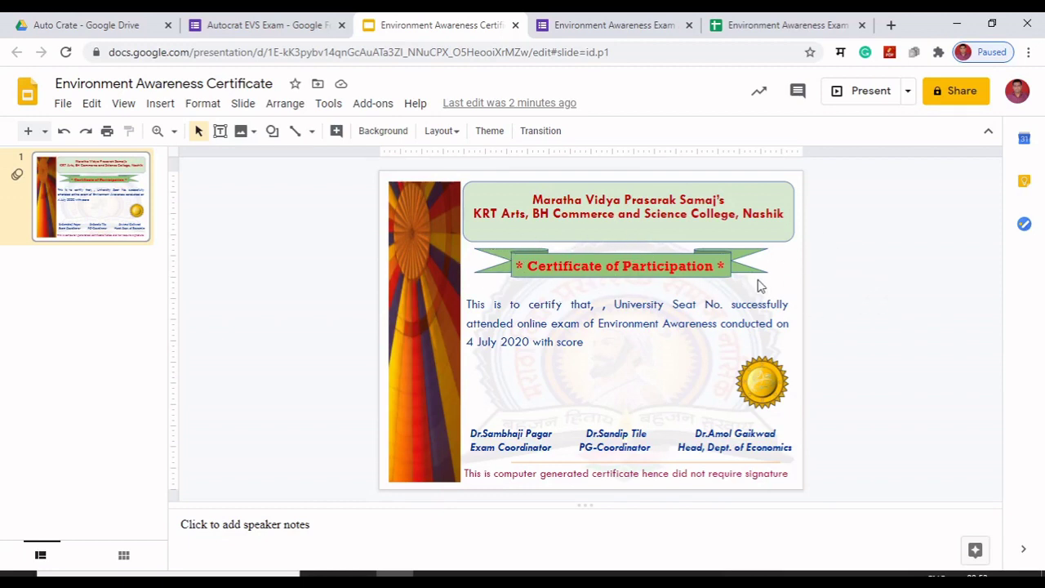
left_click(891, 25)
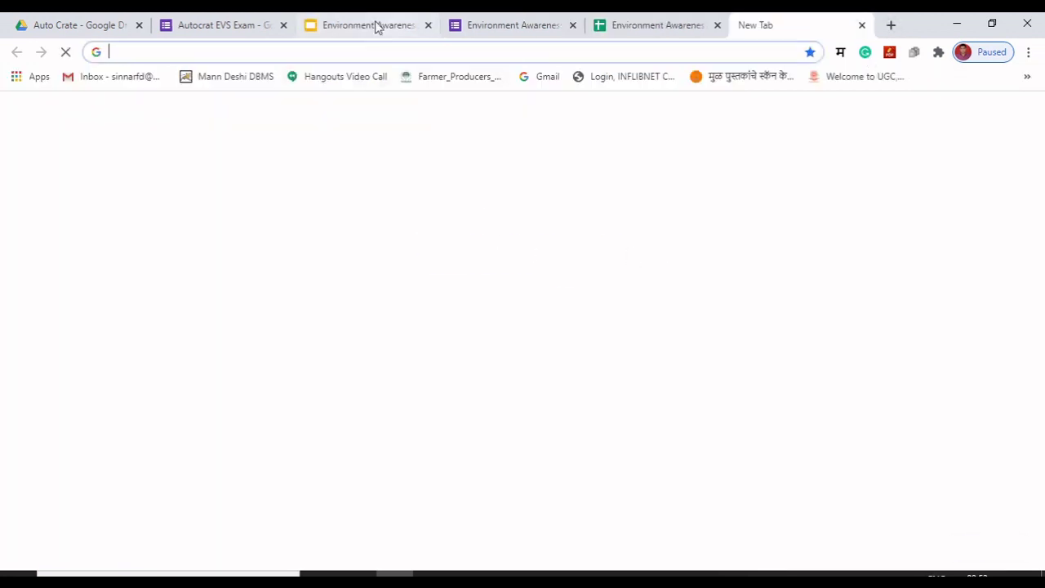
- Go to drive.google.com in the new tab
type("drive.google.com")
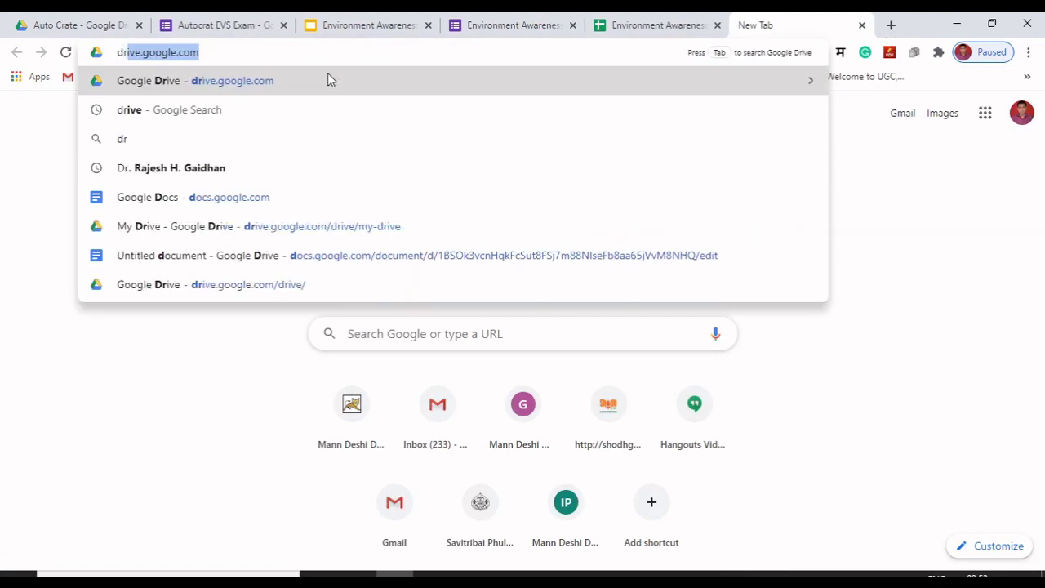
key("Right")
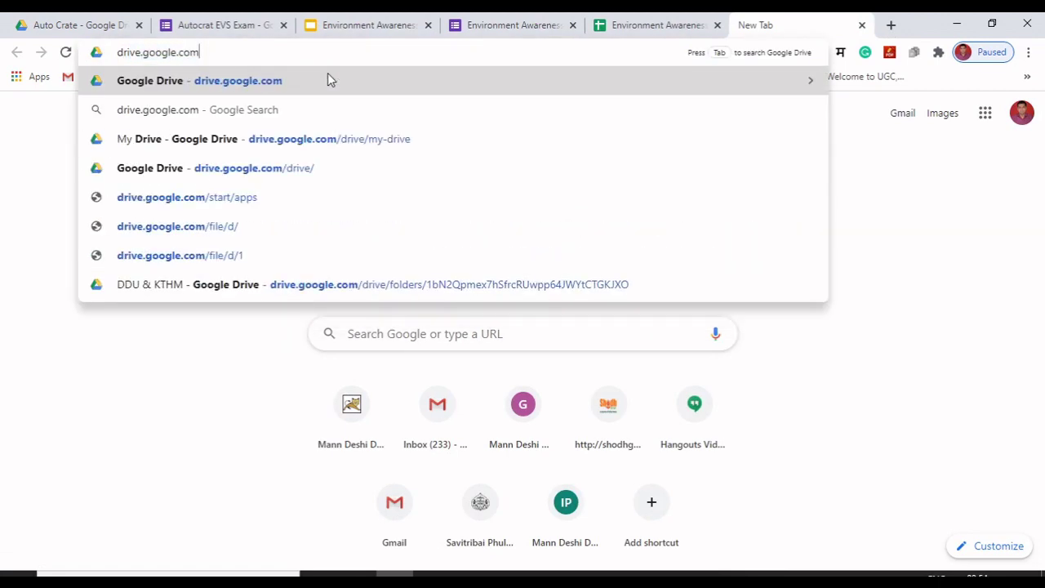
key("Return")
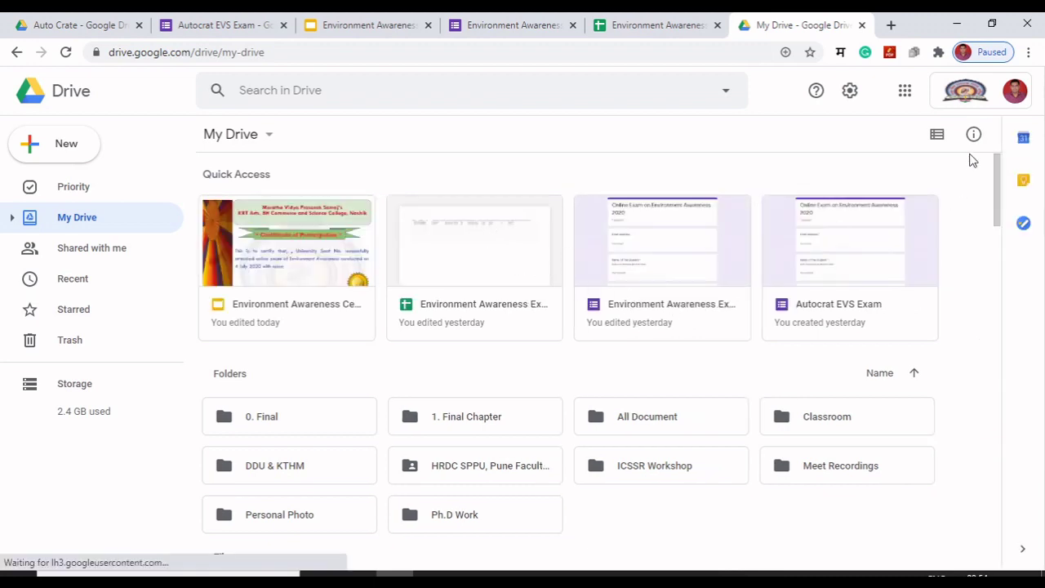
- Launch Google Slides from Drive's Google apps grid
left_click(905, 94)
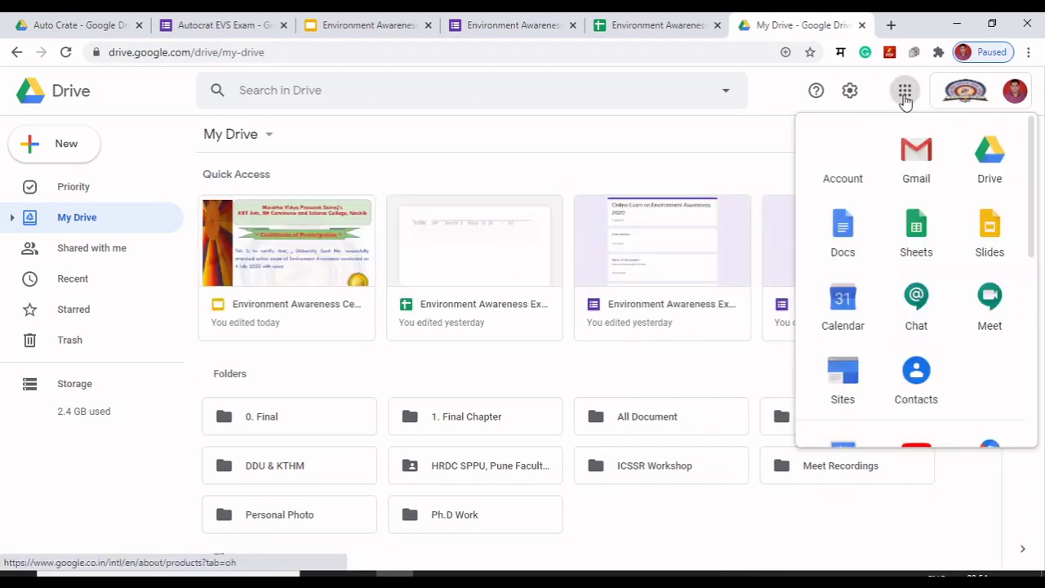
left_click(991, 238)
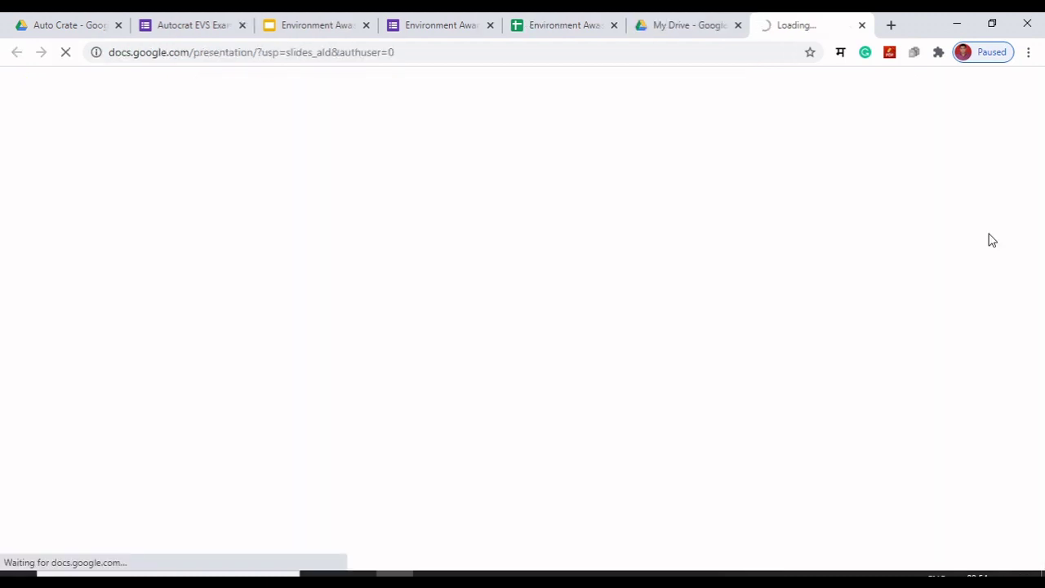
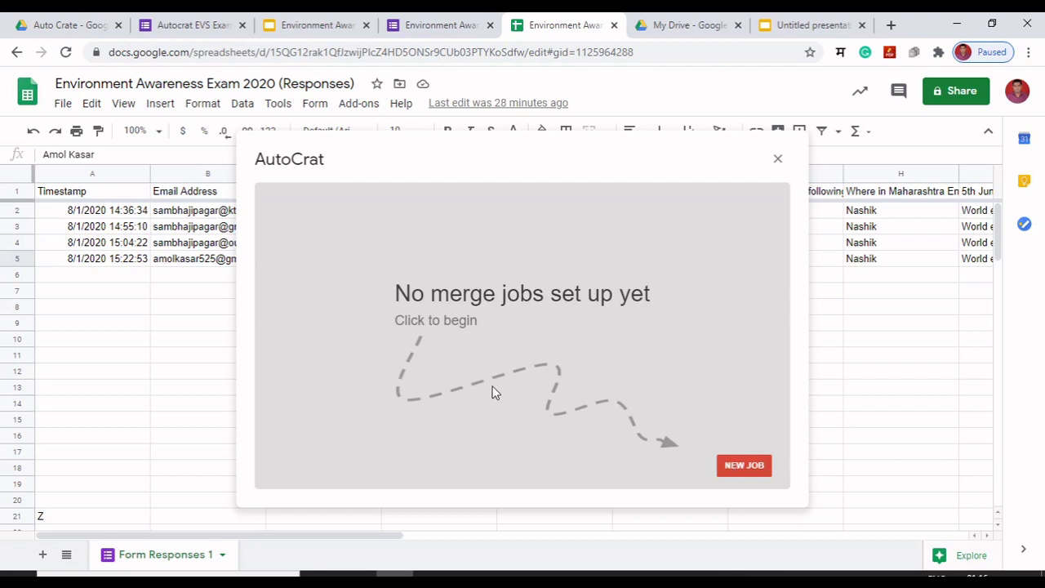
- Create a new AutoCrat merge job named 'EVS Exam 2020' and continue to template selection
left_click(746, 467)
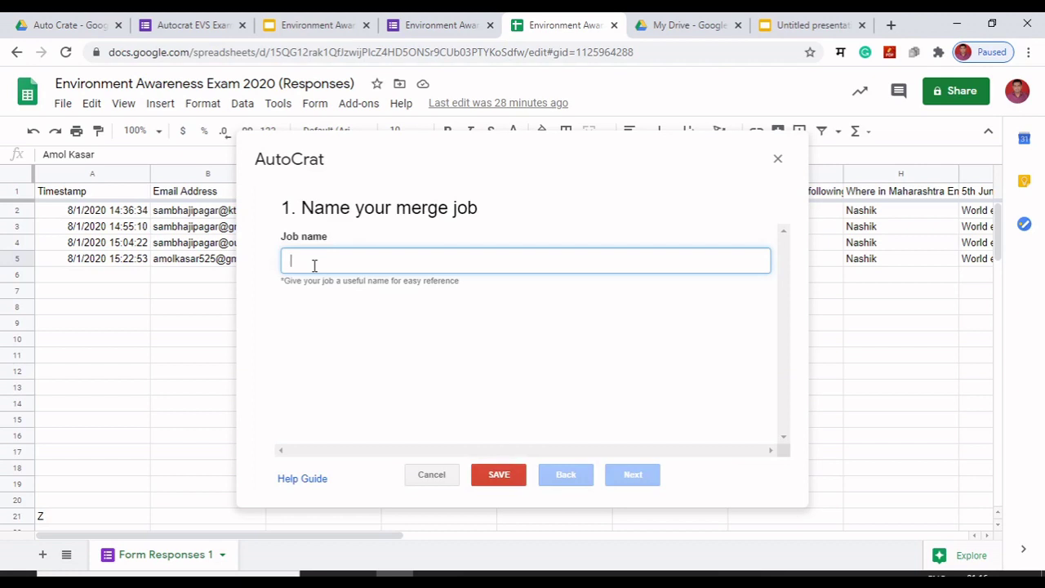
type("EVS Exa")
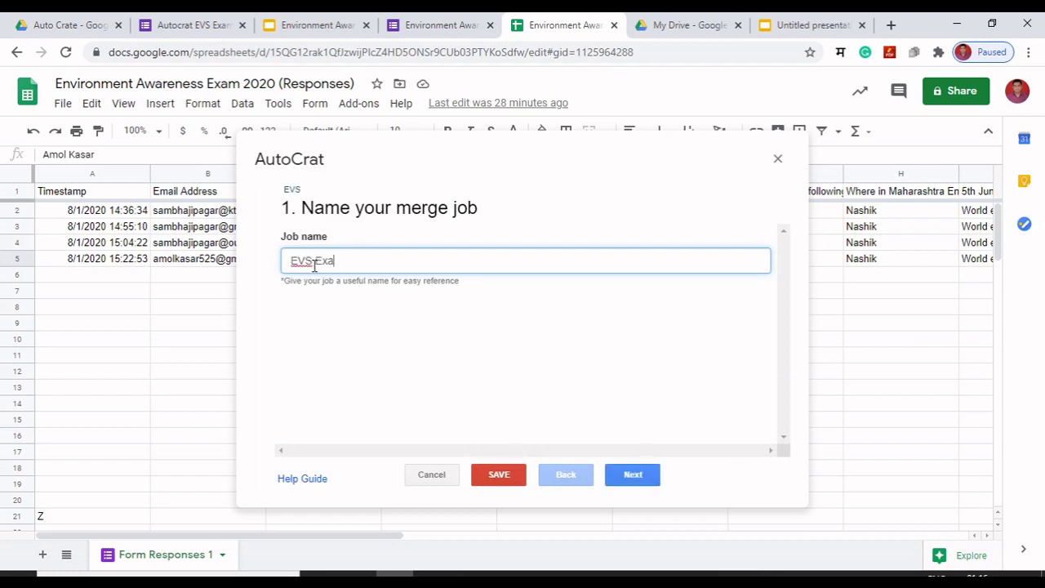
type("m 2020")
left_click(539, 362)
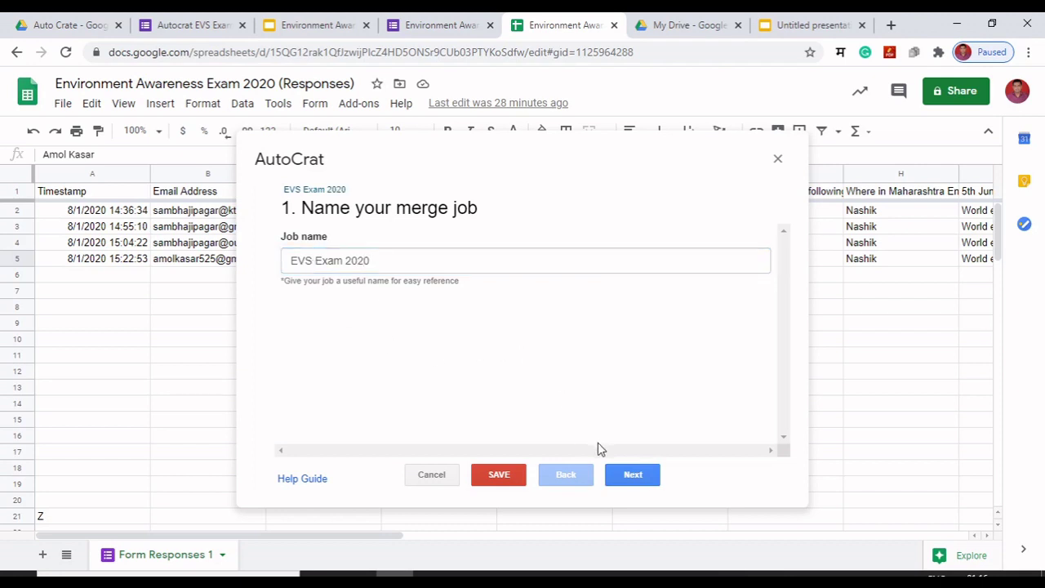
left_click(631, 478)
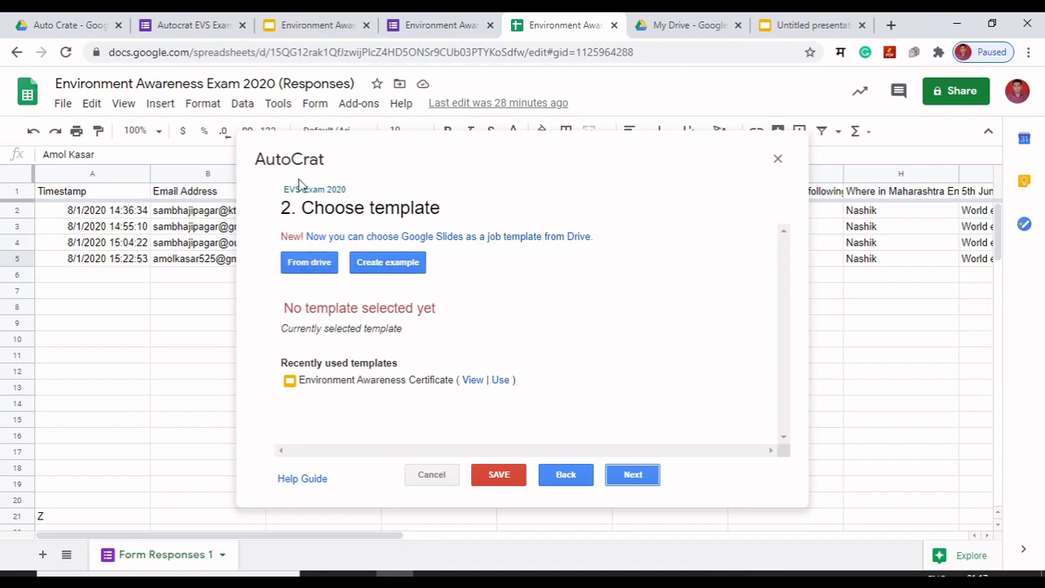
- Choose the Environment Awareness Certificate slides from Drive as the template and continue
left_click(315, 26)
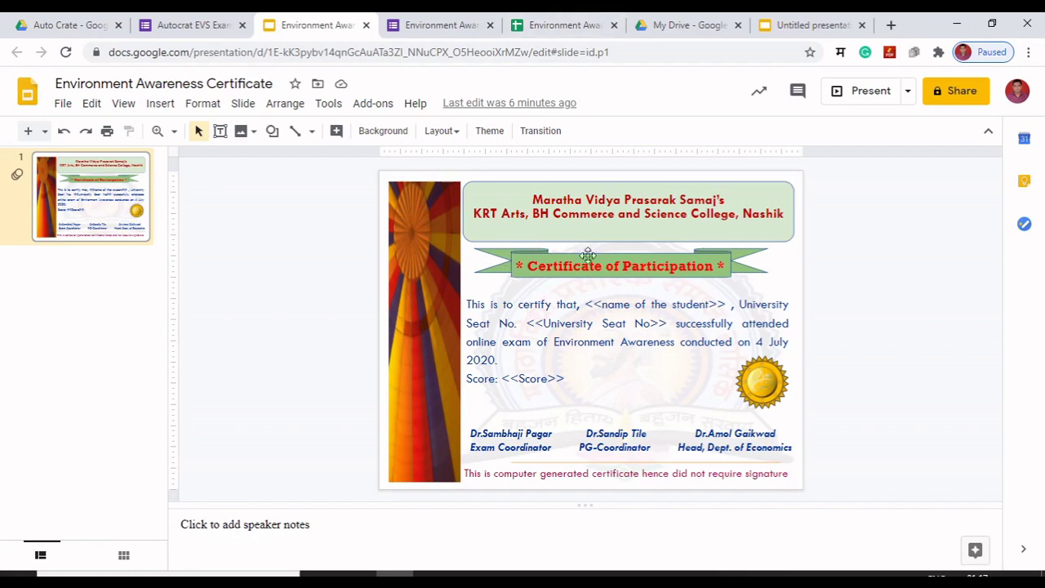
left_click(690, 22)
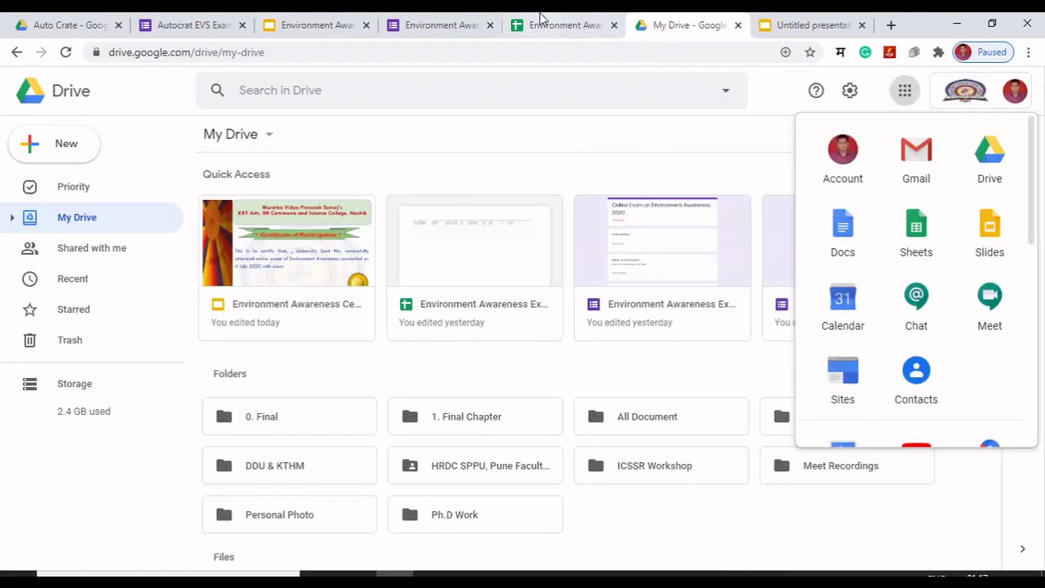
left_click(542, 20)
left_click(323, 266)
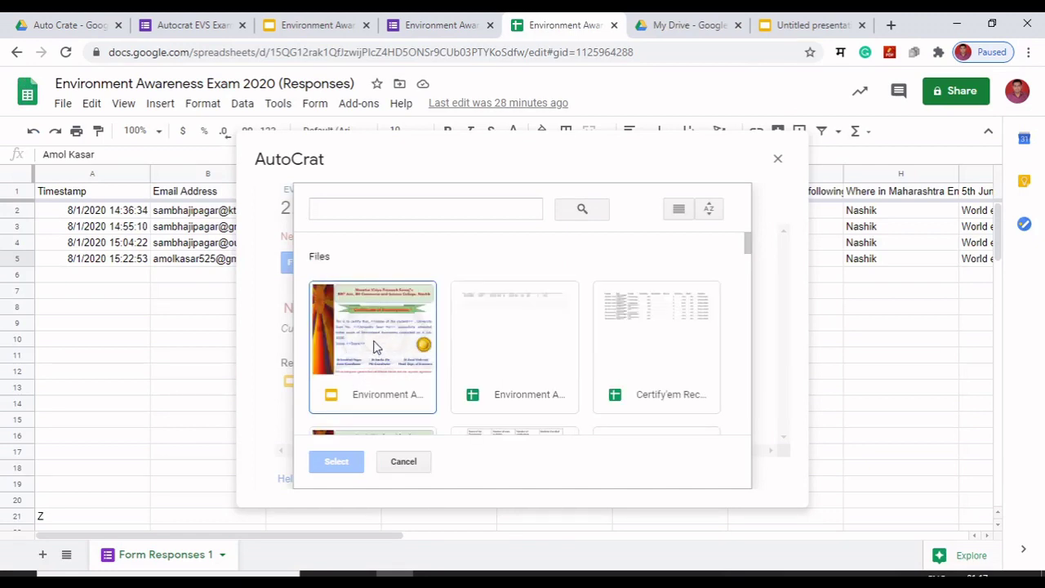
left_click(374, 347)
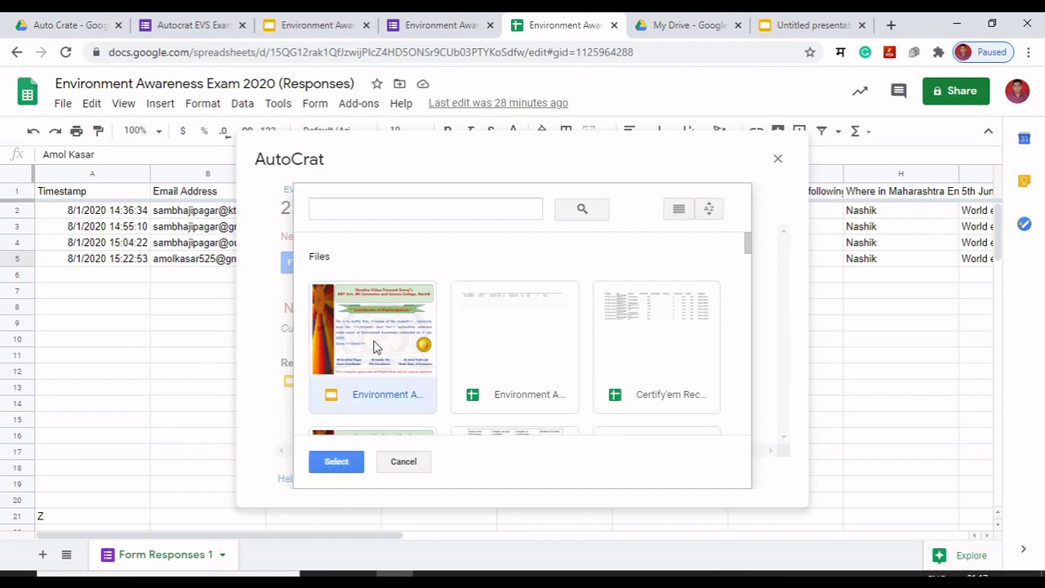
left_click(336, 462)
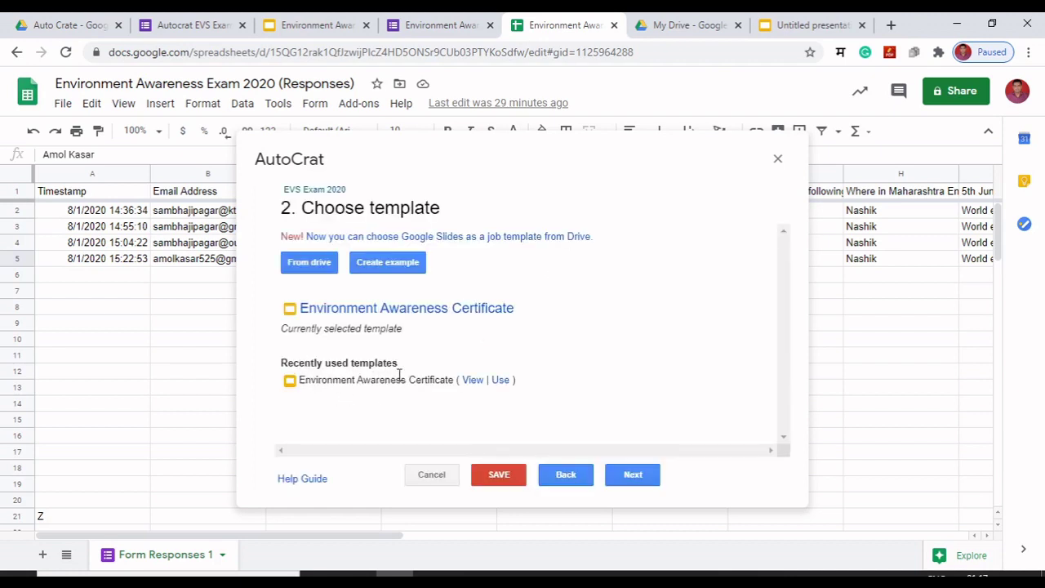
left_click(631, 476)
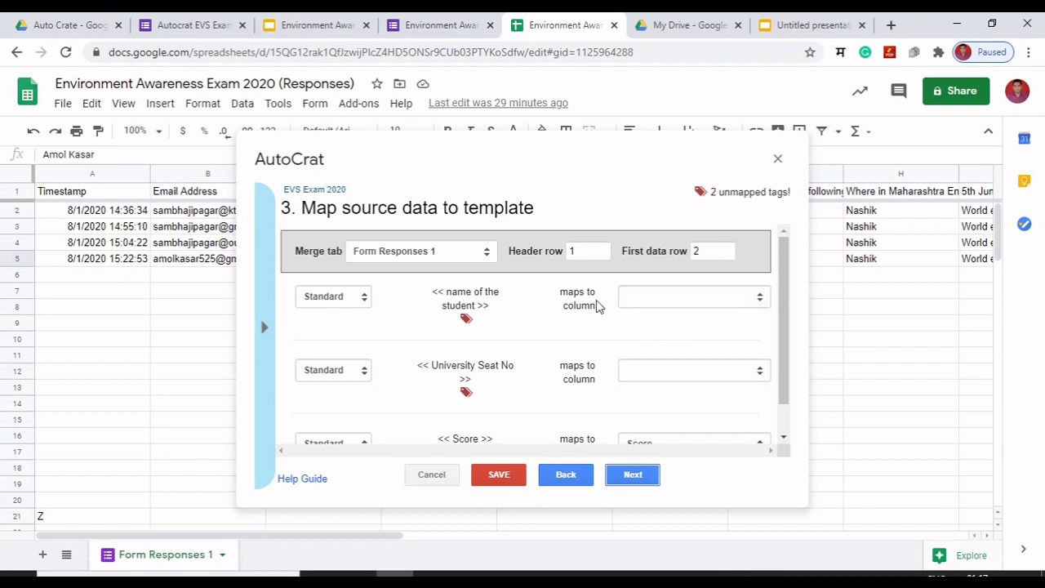
- Map the tags to the Name of The Student, University Seat No. and Score columns
left_click(666, 305)
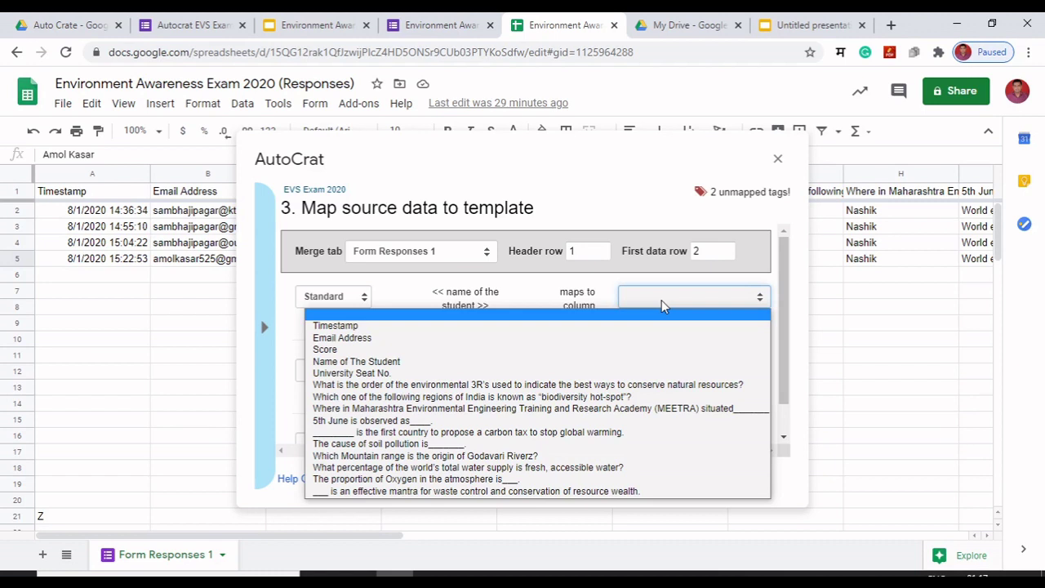
left_click(664, 306)
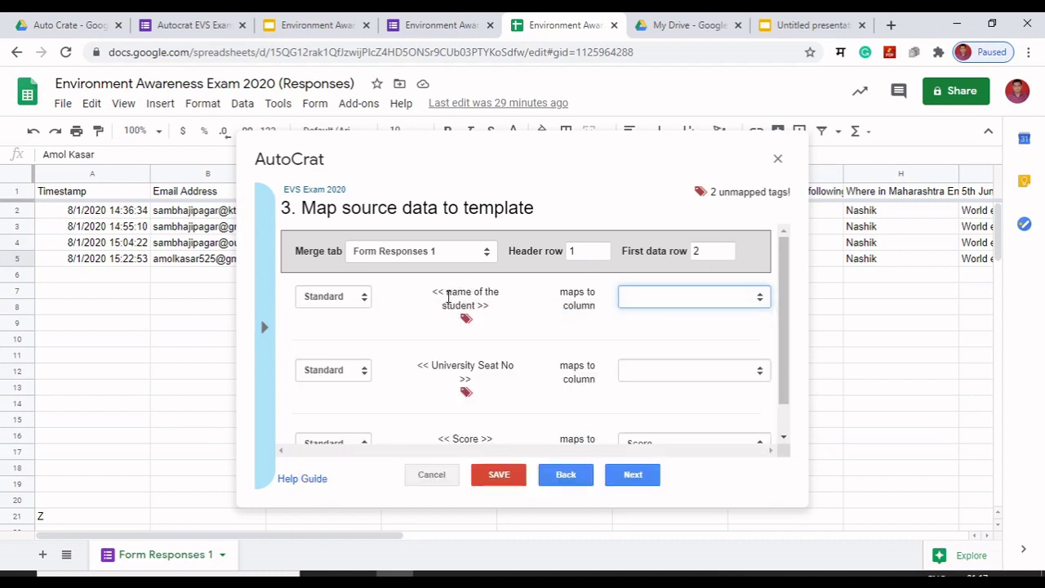
left_click(653, 299)
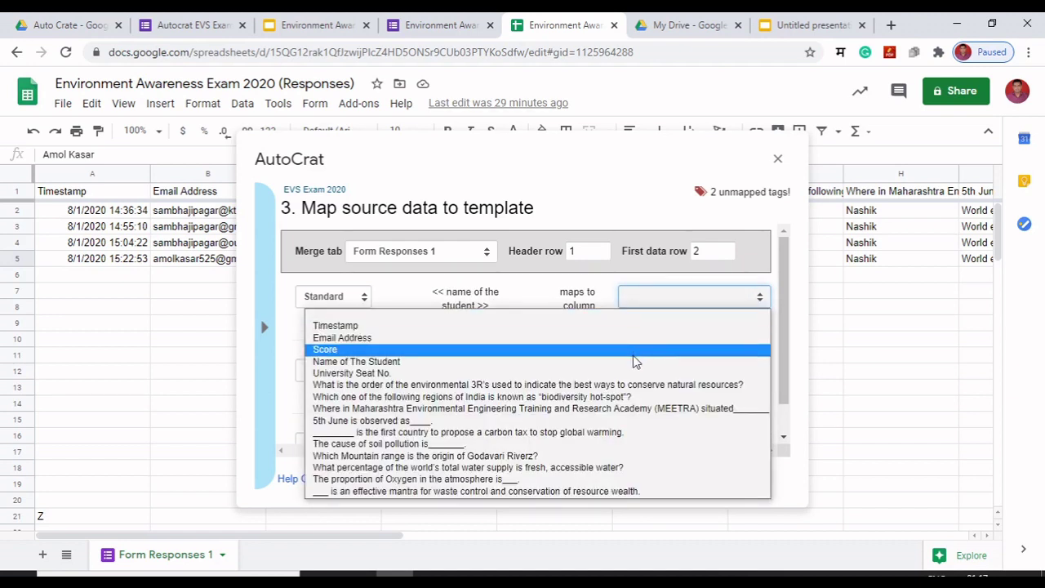
left_click(632, 361)
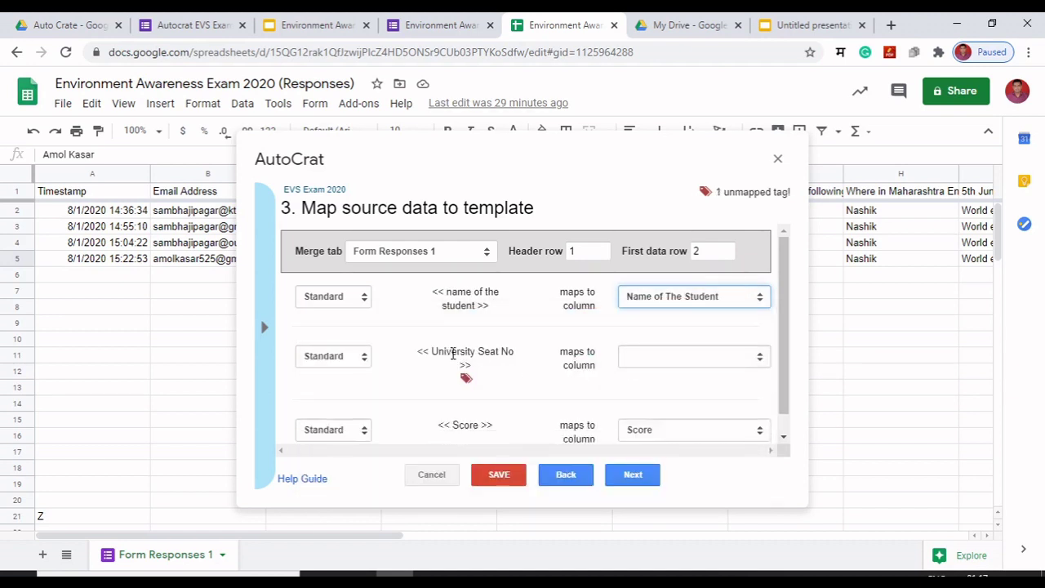
left_click(638, 364)
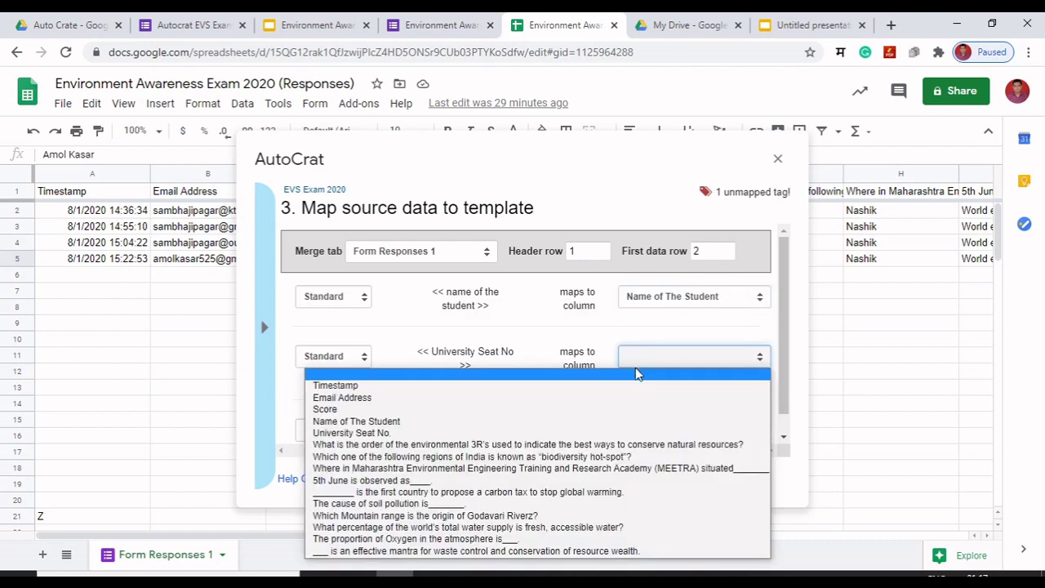
left_click(625, 434)
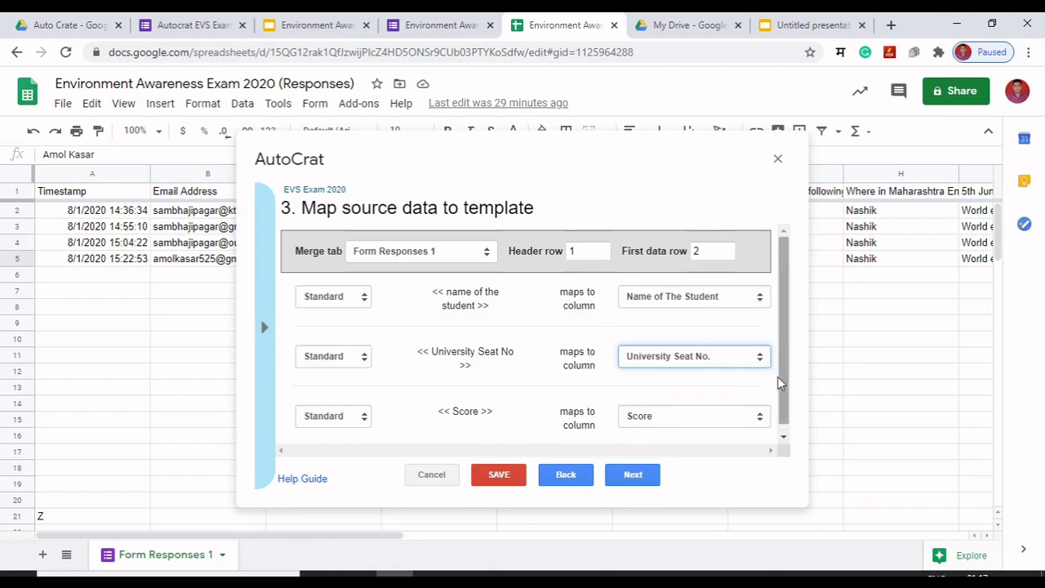
left_click_drag(781, 385, 779, 404)
left_click(674, 411)
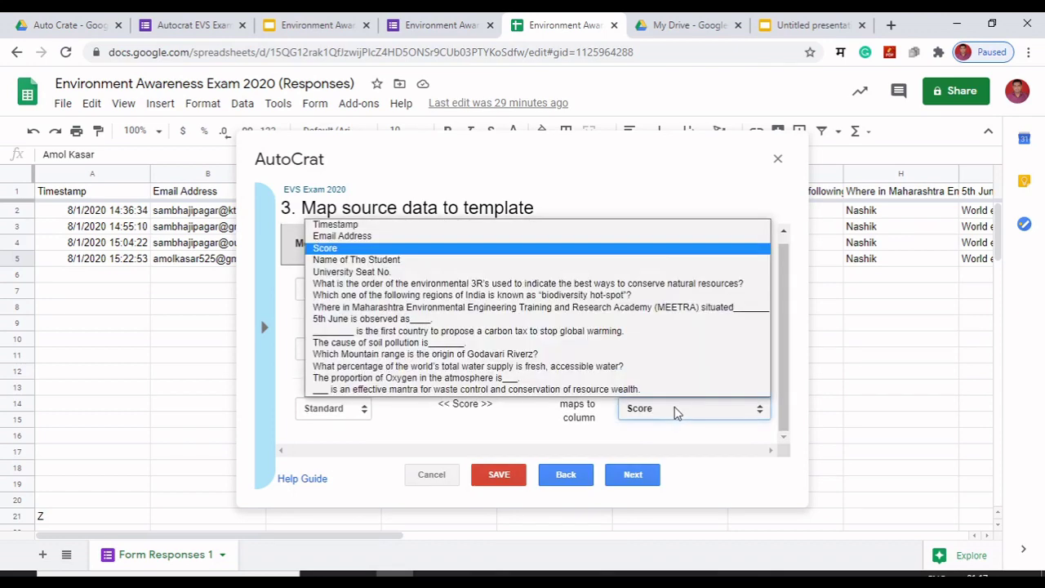
left_click(373, 249)
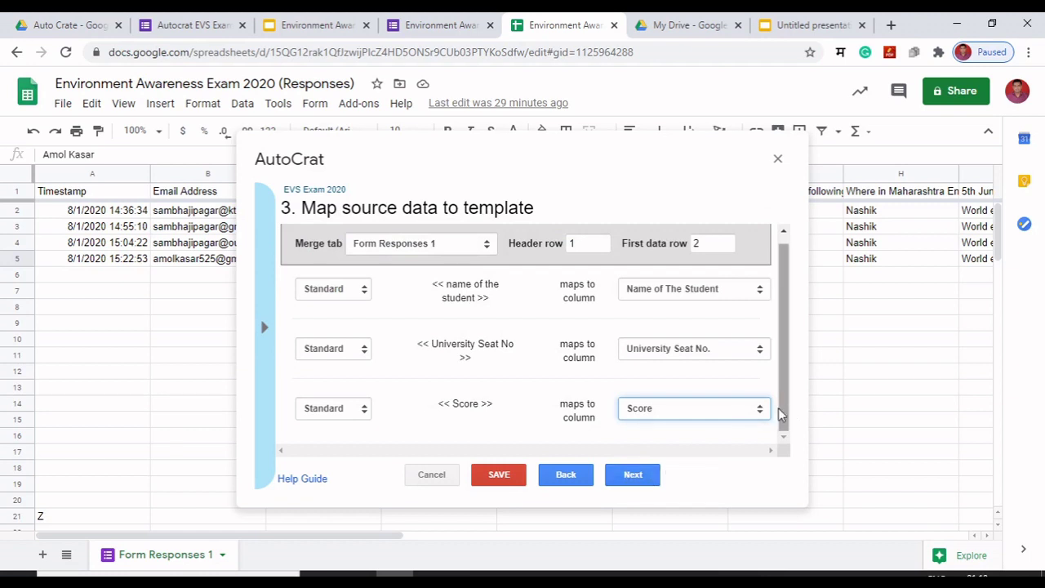
left_click(638, 476)
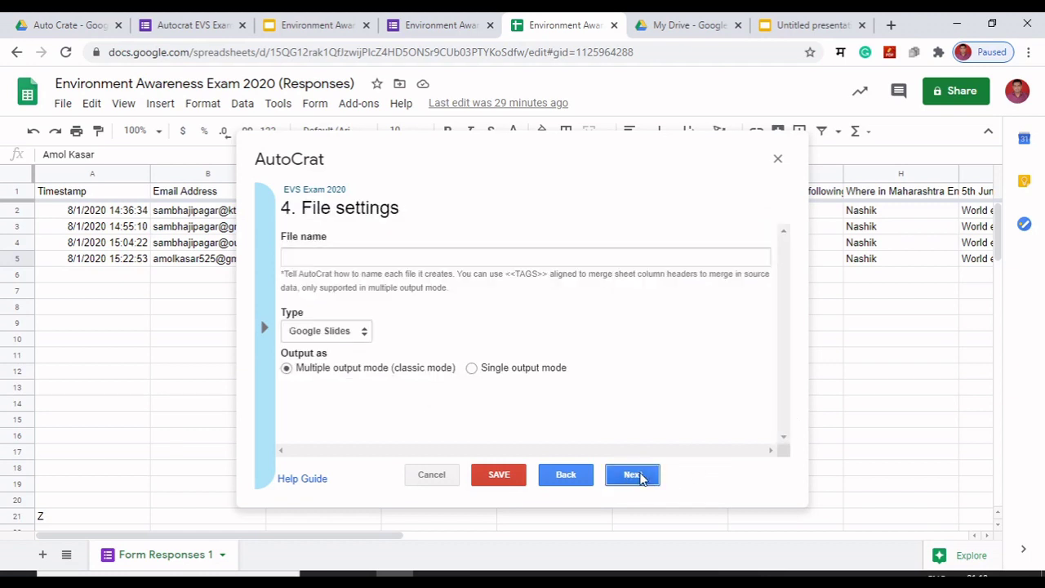
- Use <<Name of the Student>> as the file name pattern with PDF output type
left_click(324, 259)
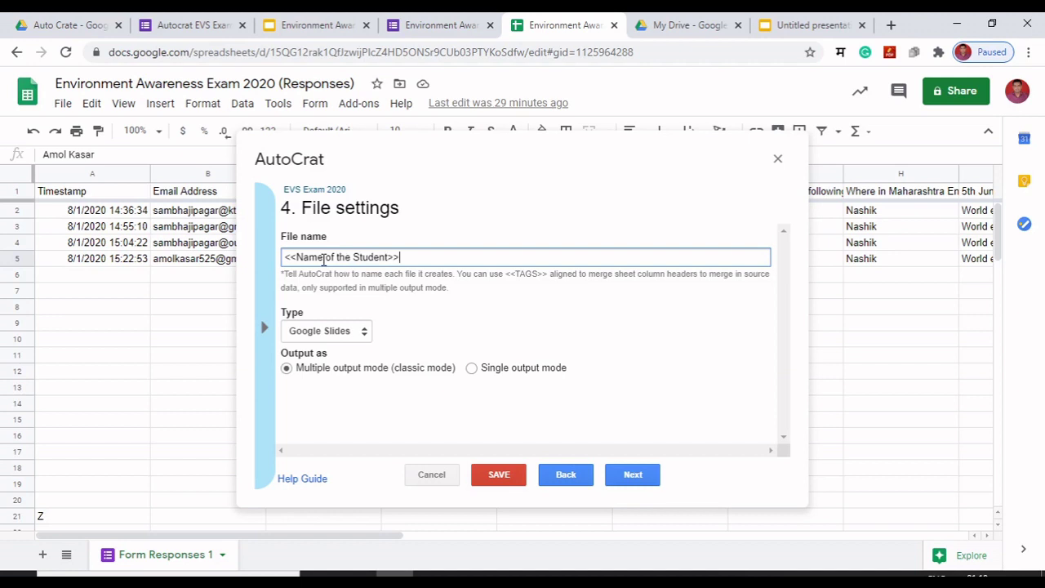
left_click(344, 333)
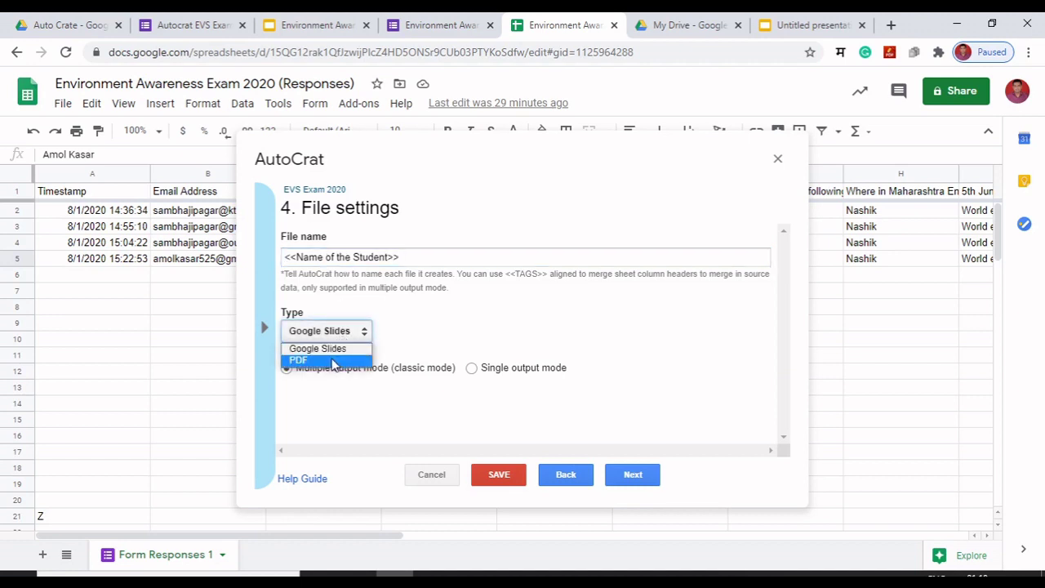
left_click(332, 361)
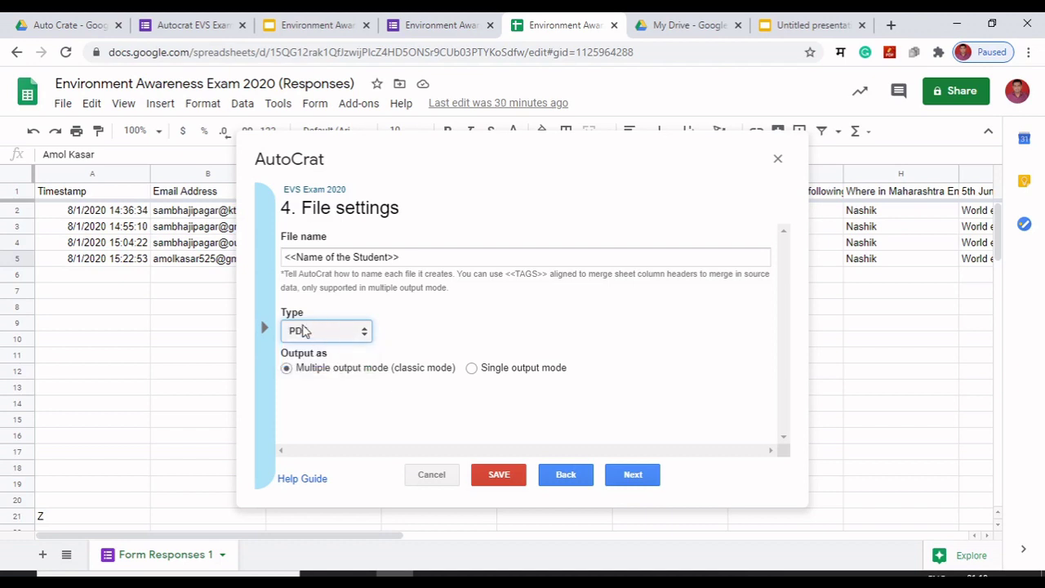
left_click(327, 336)
left_click(327, 361)
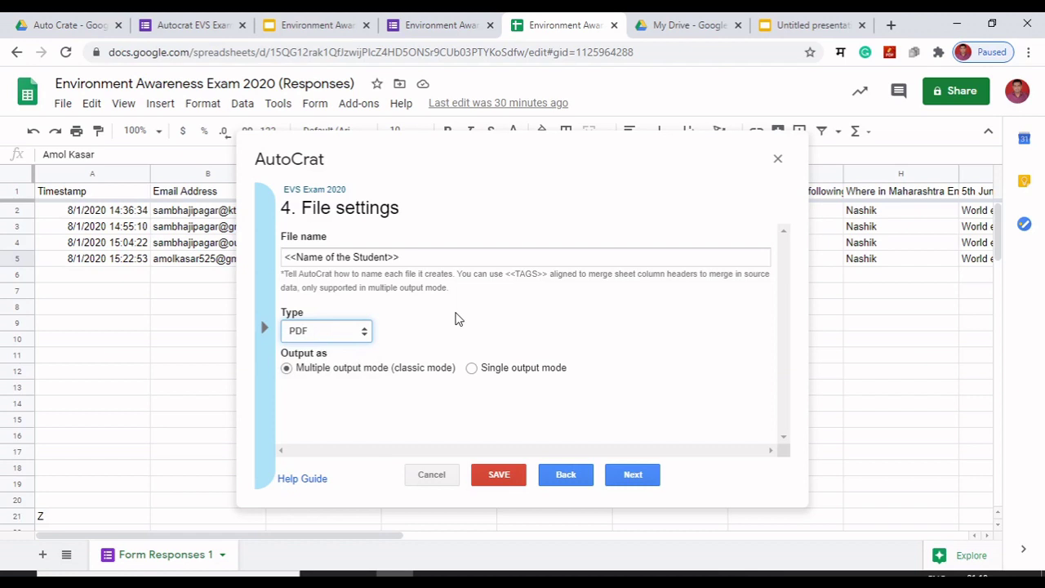
left_click(633, 476)
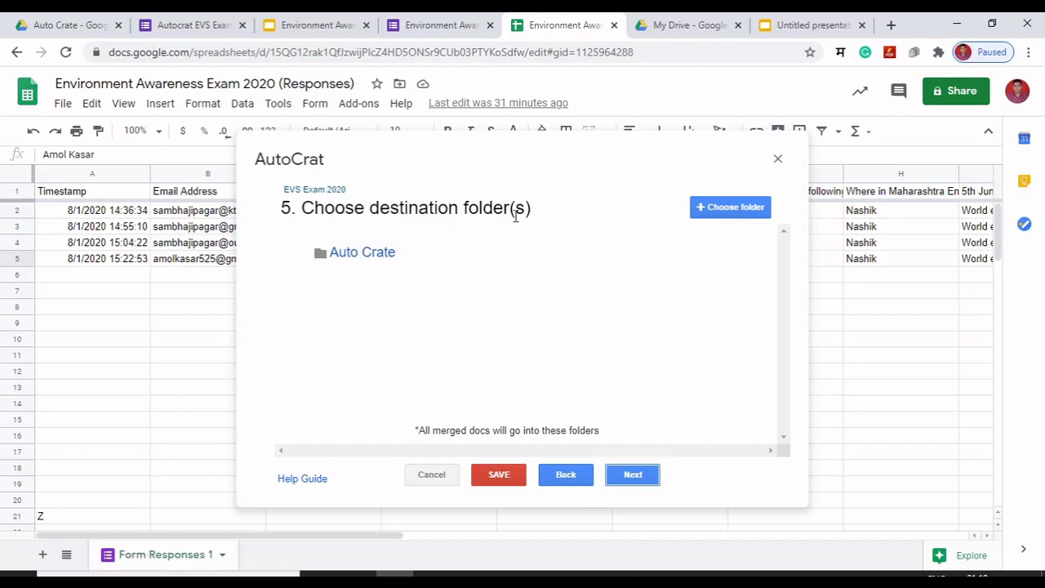
- Add the Auto Crate Drive folder as destination and skip the dynamic folder reference
left_click(723, 211)
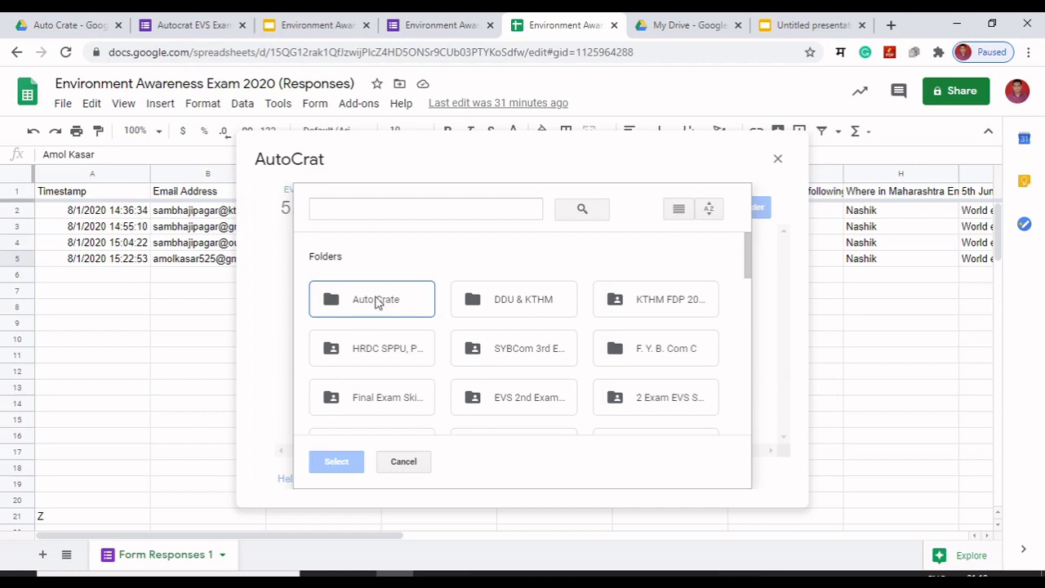
left_click(385, 304)
left_click(337, 463)
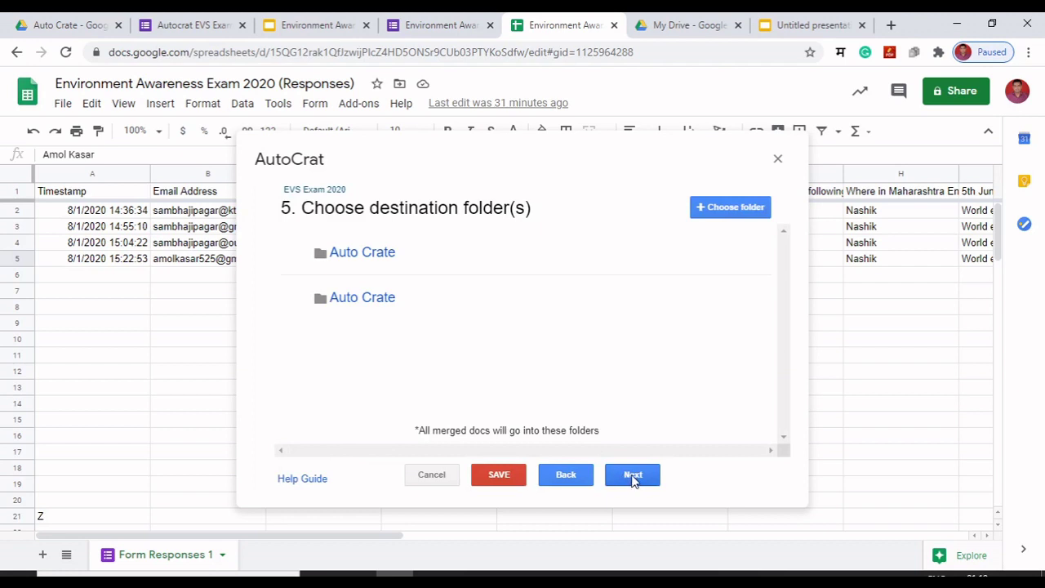
left_click(633, 476)
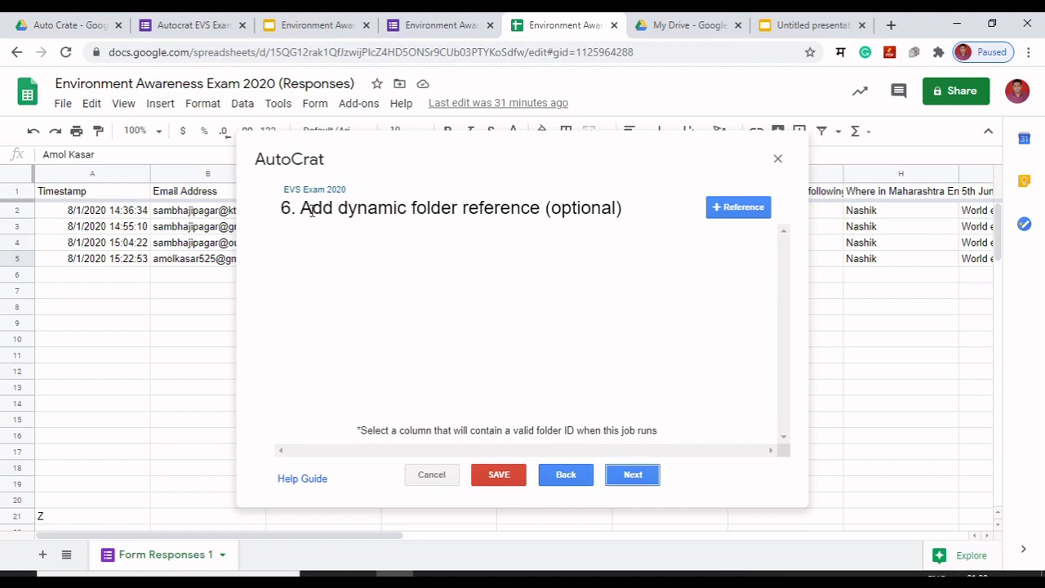
left_click(633, 476)
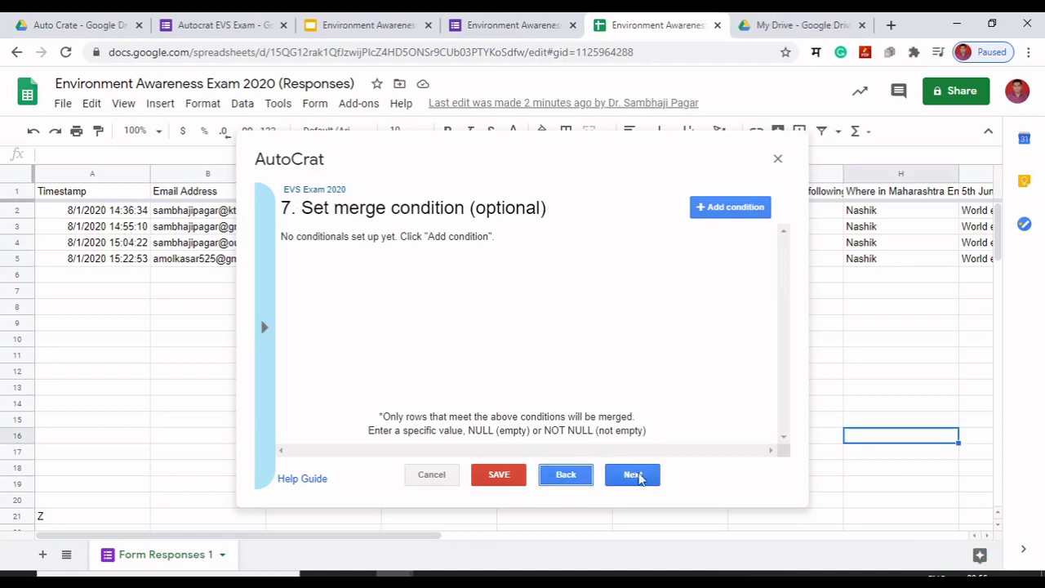
- Skip the merge condition, set Share doc to Yes as PDF, and scroll to the email fields
left_click(633, 477)
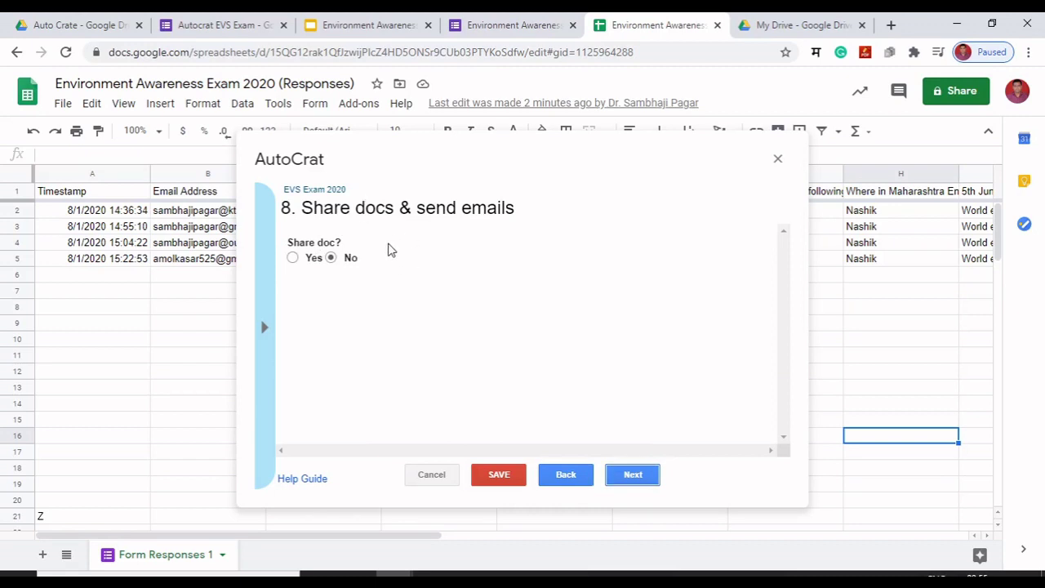
left_click(294, 258)
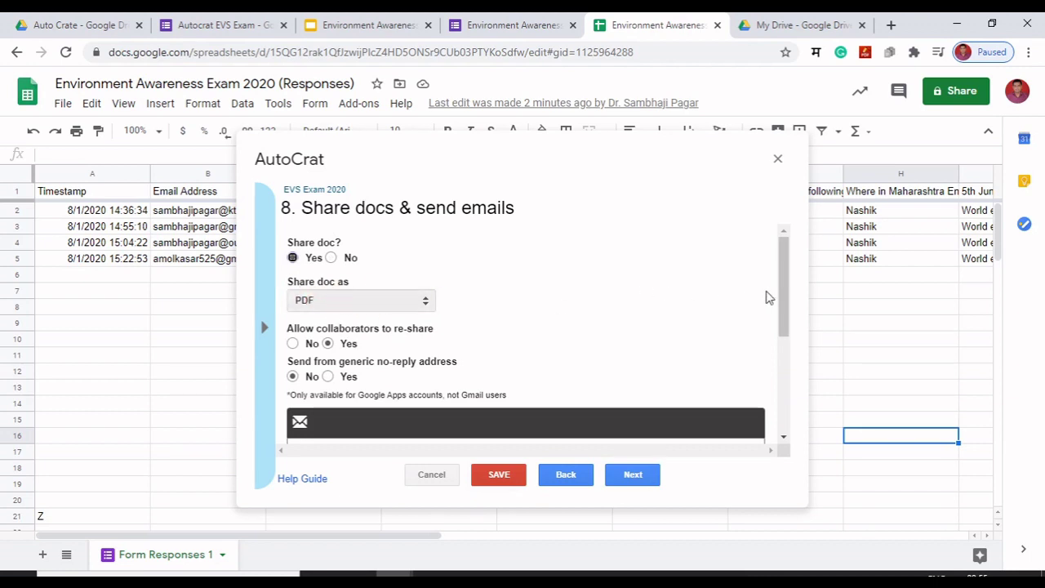
left_click_drag(784, 289, 788, 314)
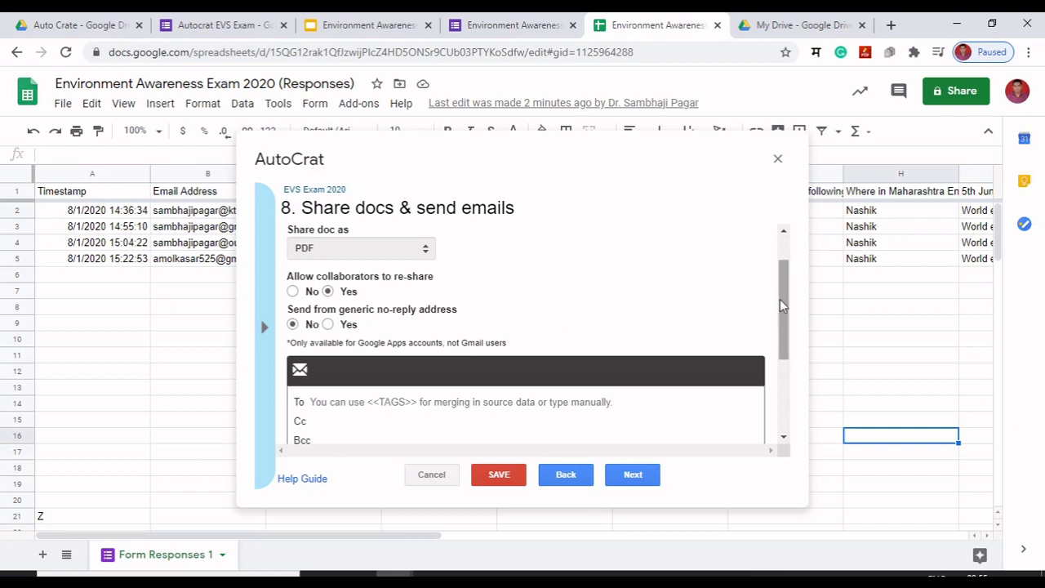
left_click_drag(786, 306, 790, 330)
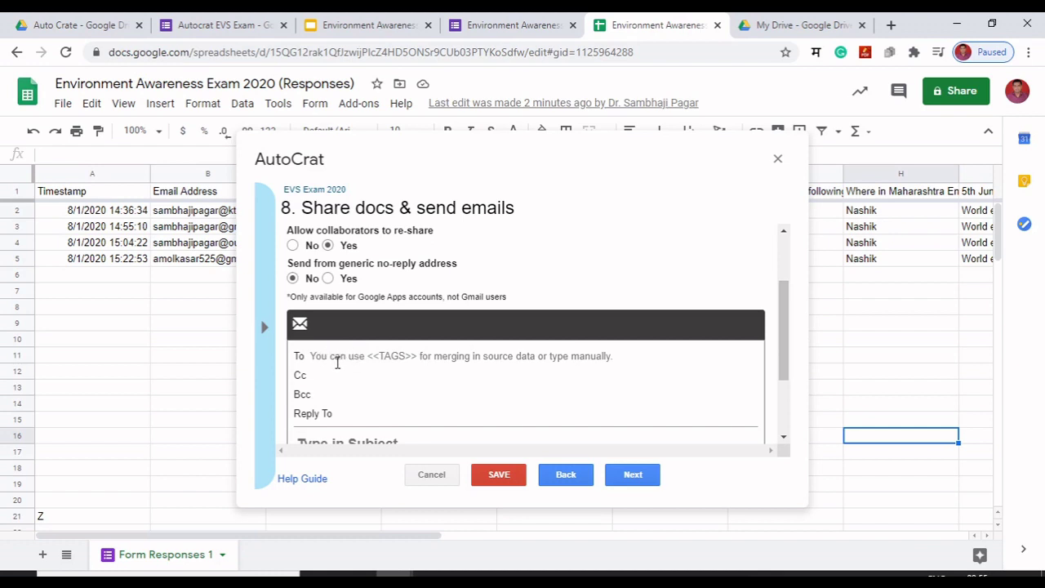
- Paste the <<Email Address>> merge tag as plain text into the email's To field
left_click(264, 327)
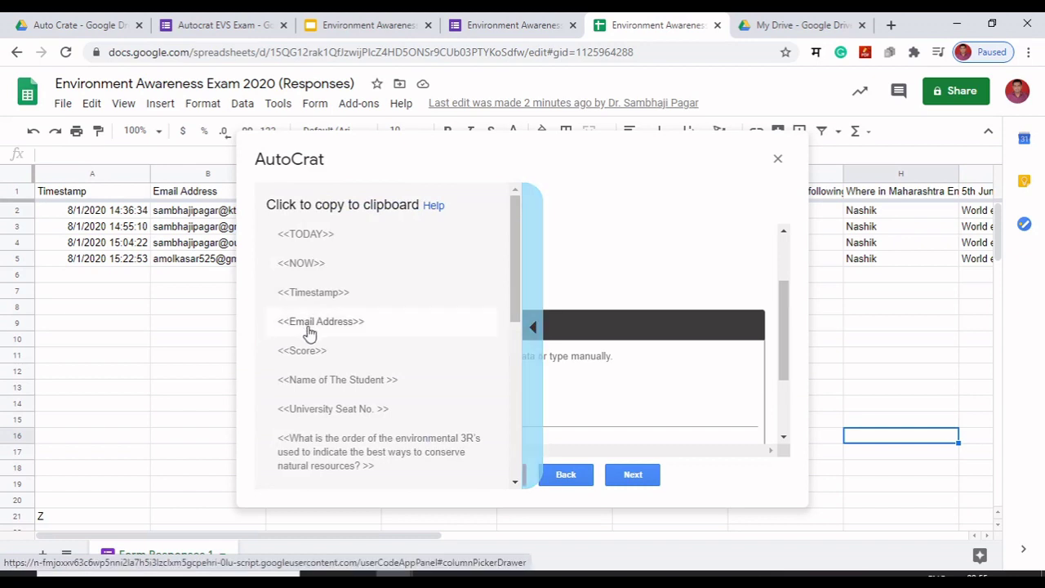
left_click(307, 326)
left_click(359, 357)
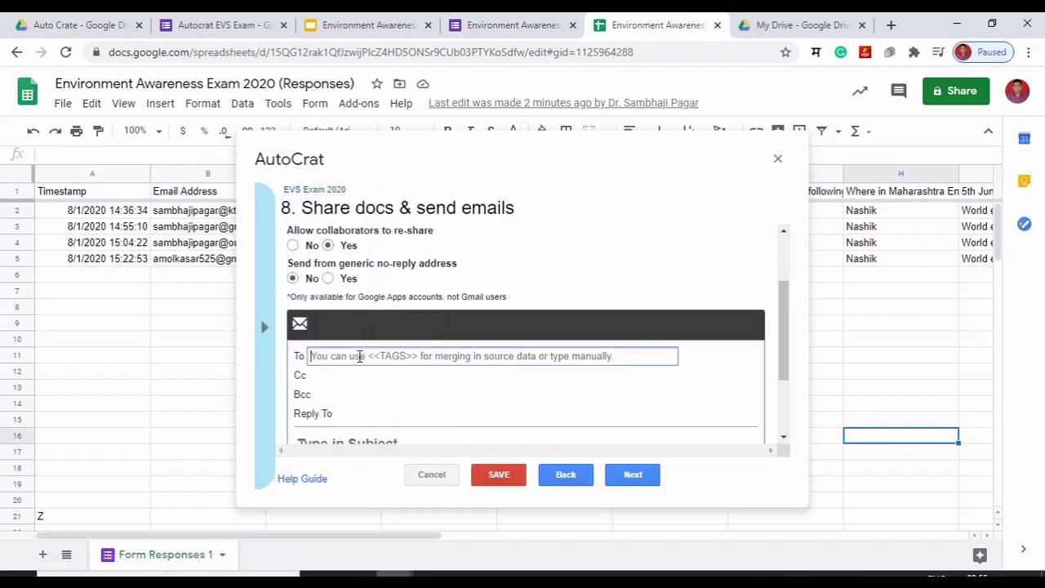
right_click(360, 357)
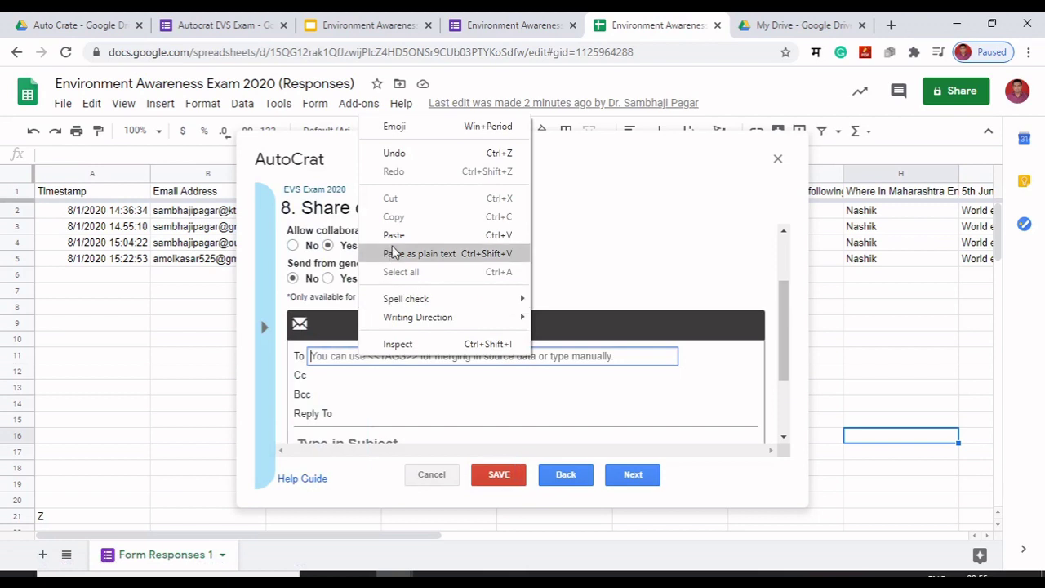
left_click(394, 236)
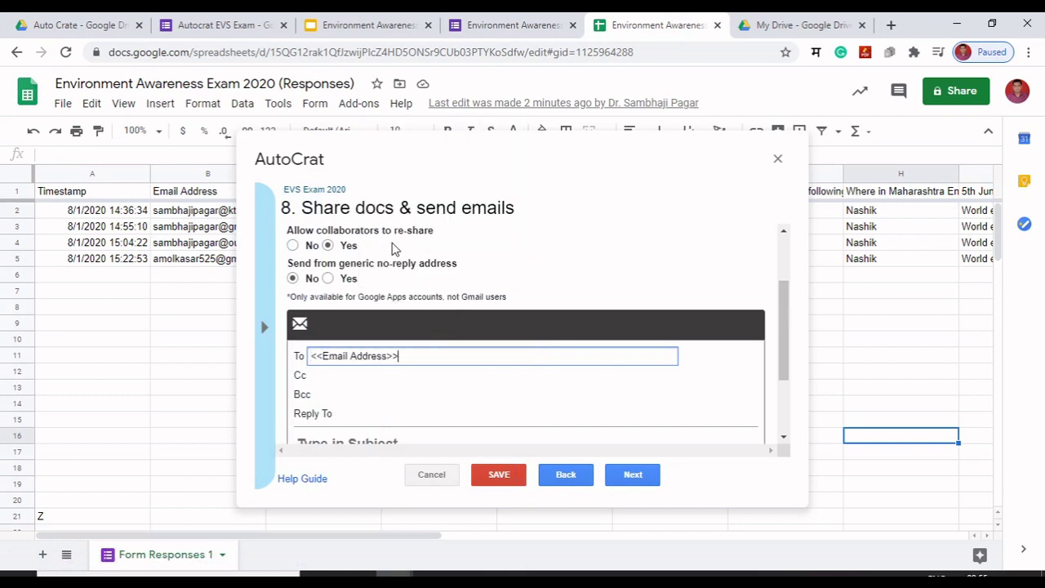
left_click(338, 378)
left_click(328, 395)
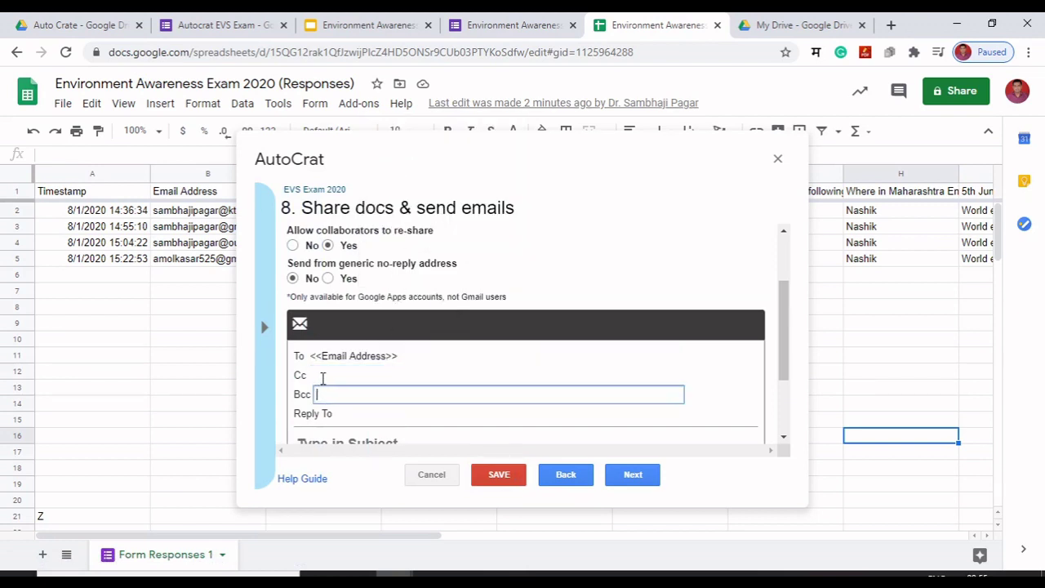
left_click(346, 414)
- Enter 'Certificate of Participation' as the email subject
scroll(779, 343, "down", 1)
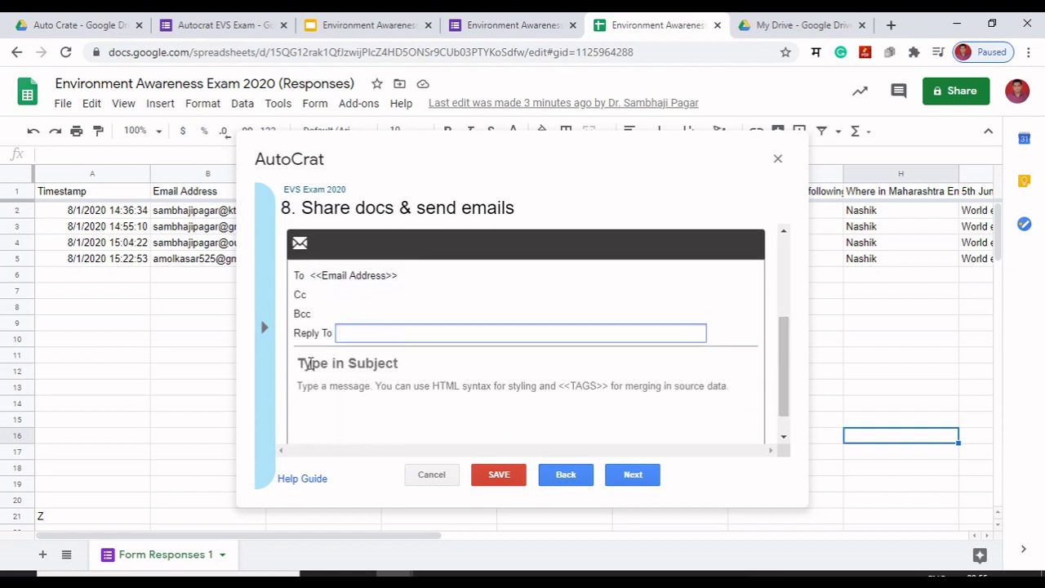
left_click(356, 365)
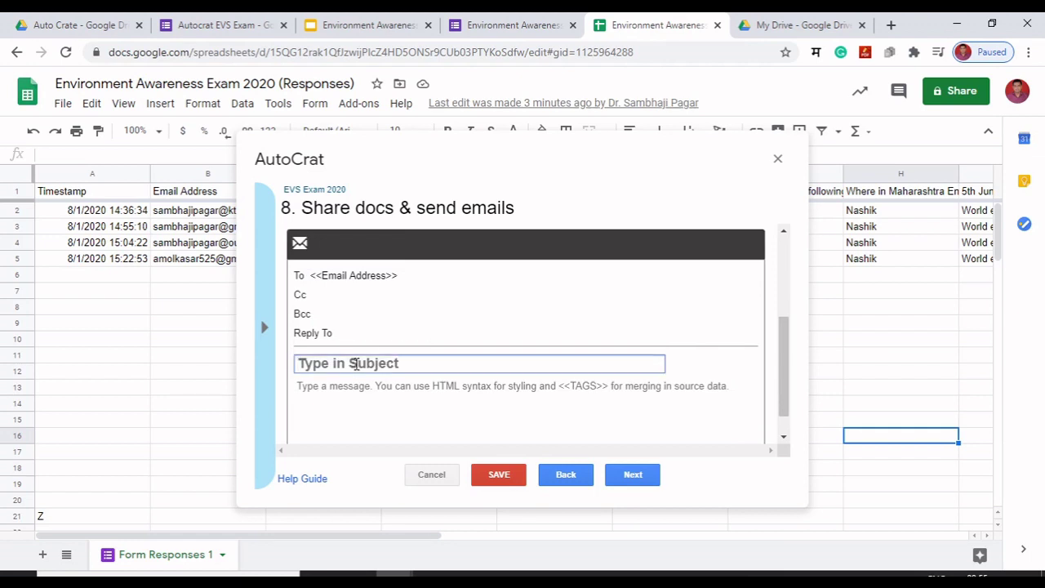
type("Cert")
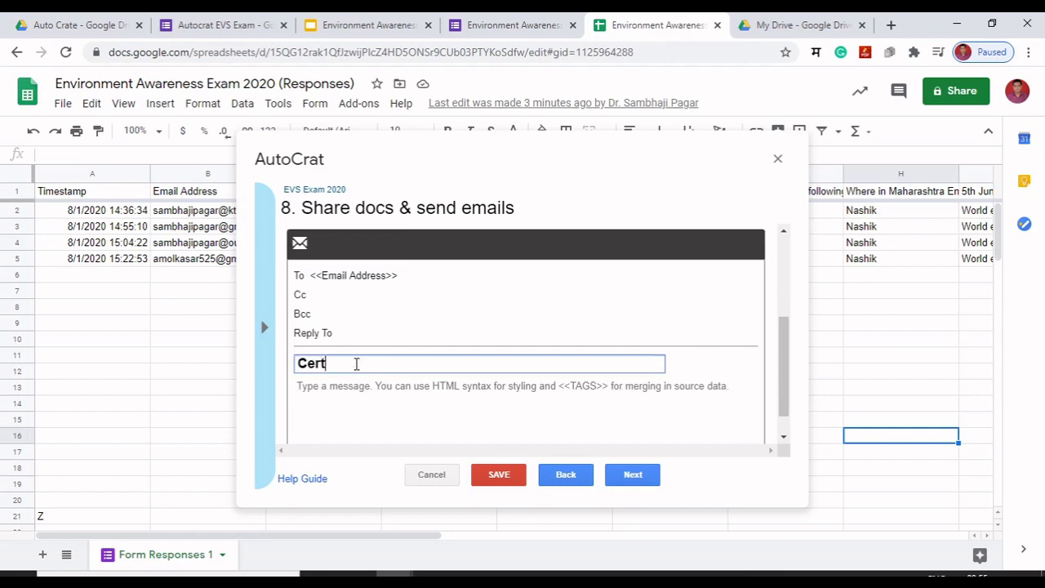
type("ificate of Parti")
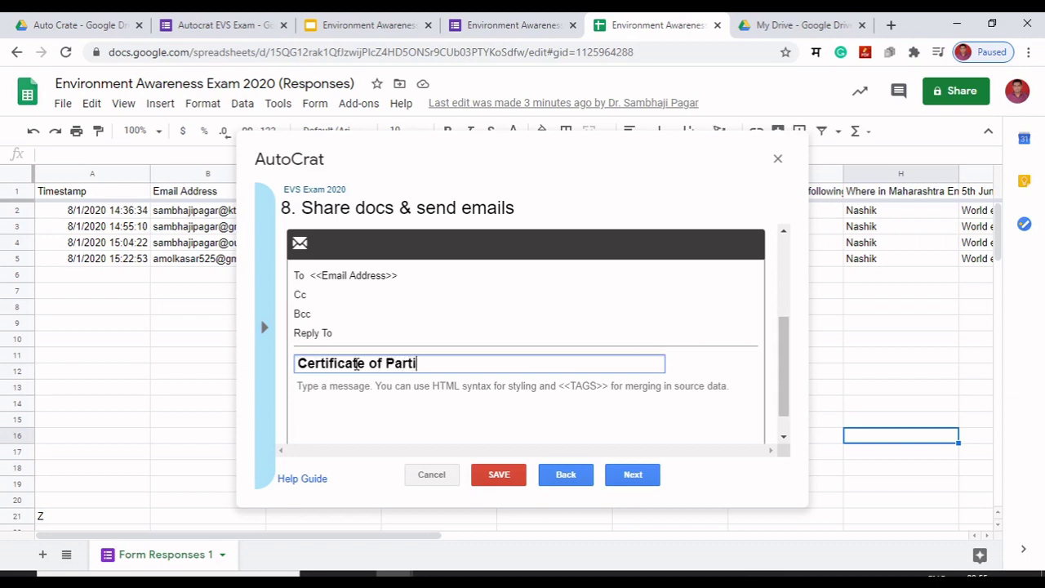
type("cipation")
left_click(316, 392)
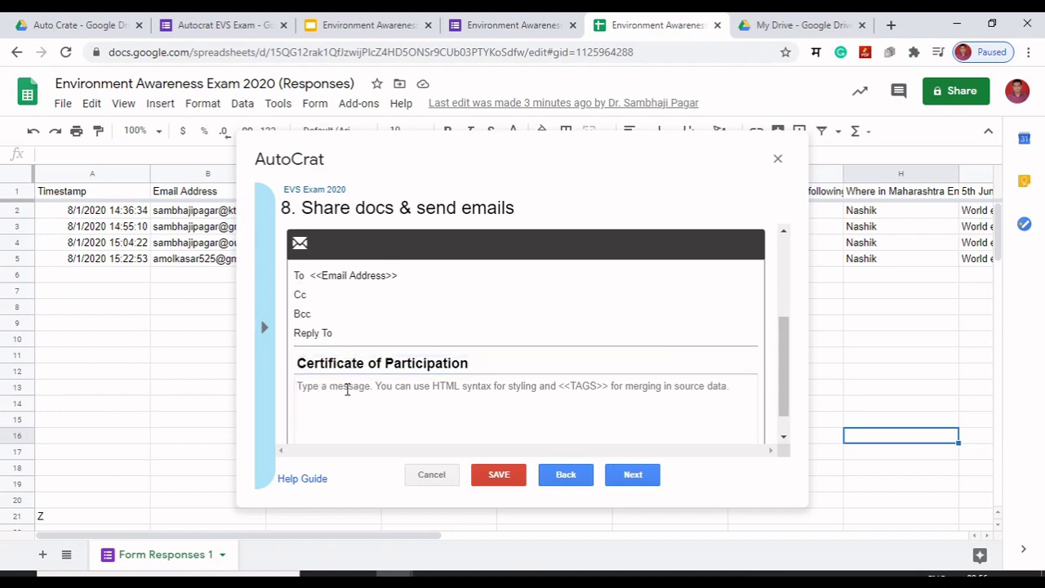
- Write the body 'Congratulation <<Name of The Student>>, Please find attached Certificate. Thanks'
type("D")
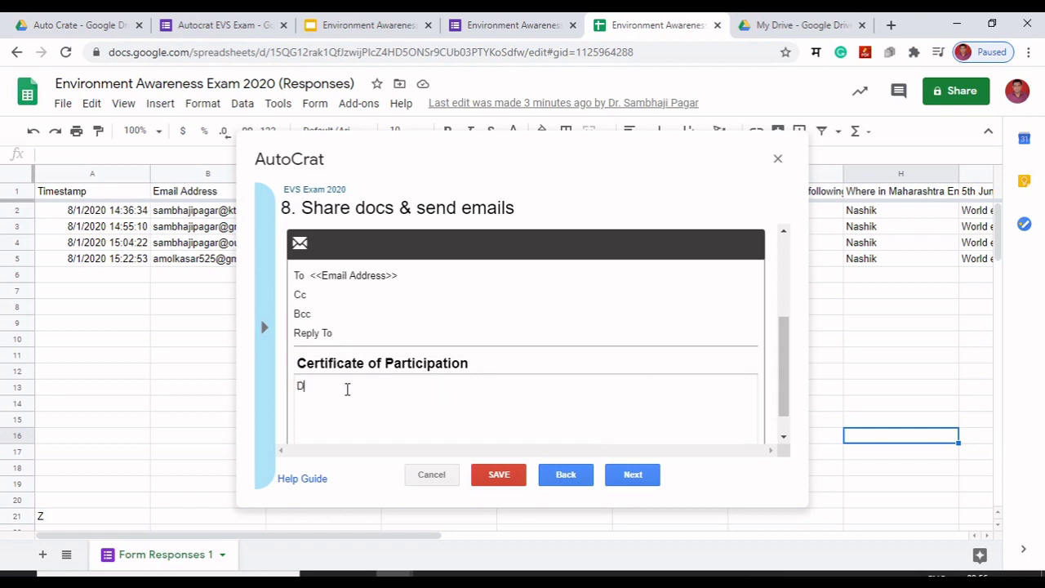
type("e")
key("BackSpace")
key("BackSpace")
type("C")
key("BackSpace")
left_click(274, 323)
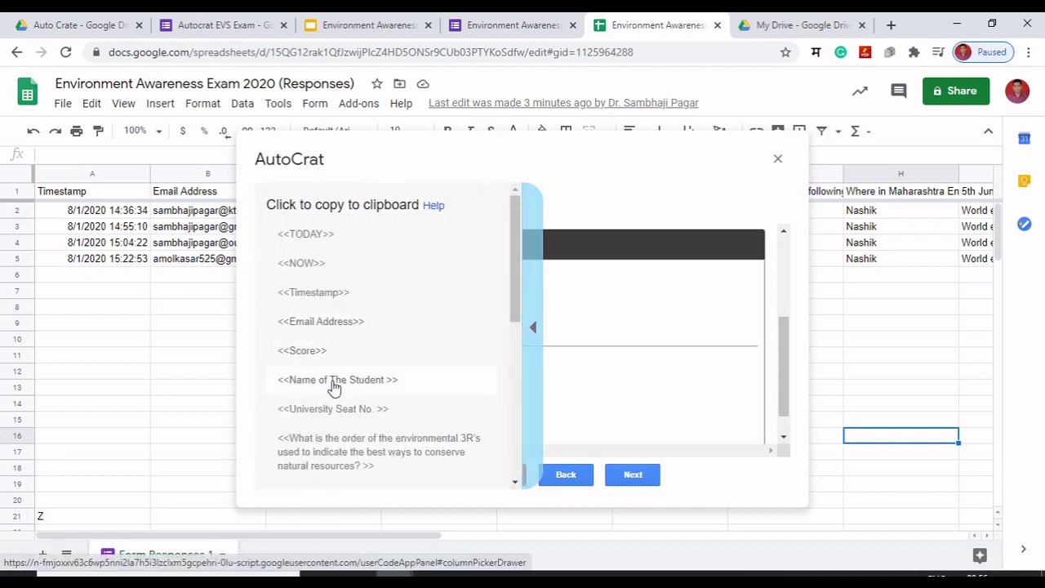
left_click(332, 382)
left_click(400, 390)
type("<<Name of The Student >>")
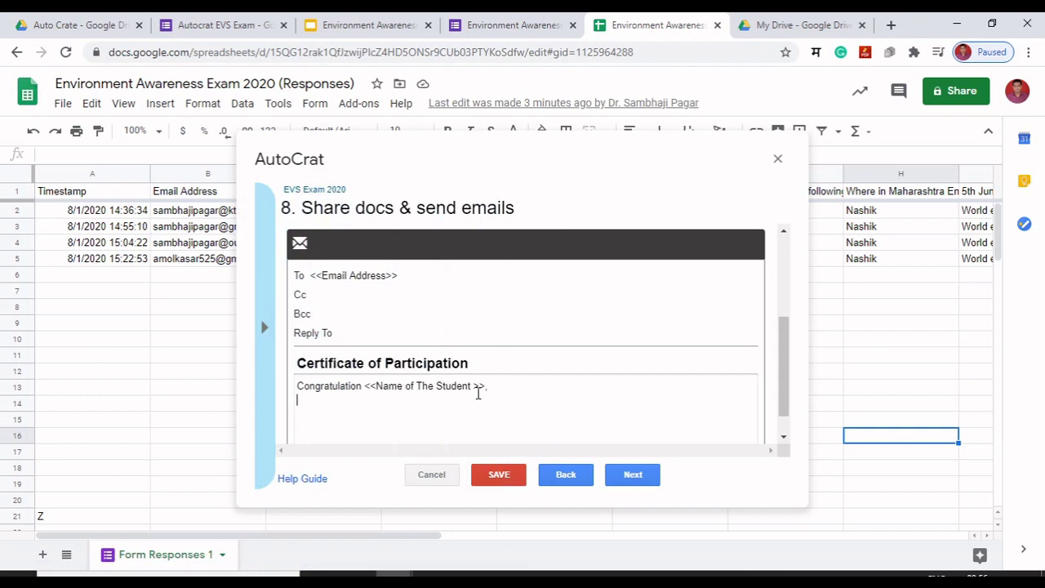
scroll(479, 393, "down", 1)
type("Z")
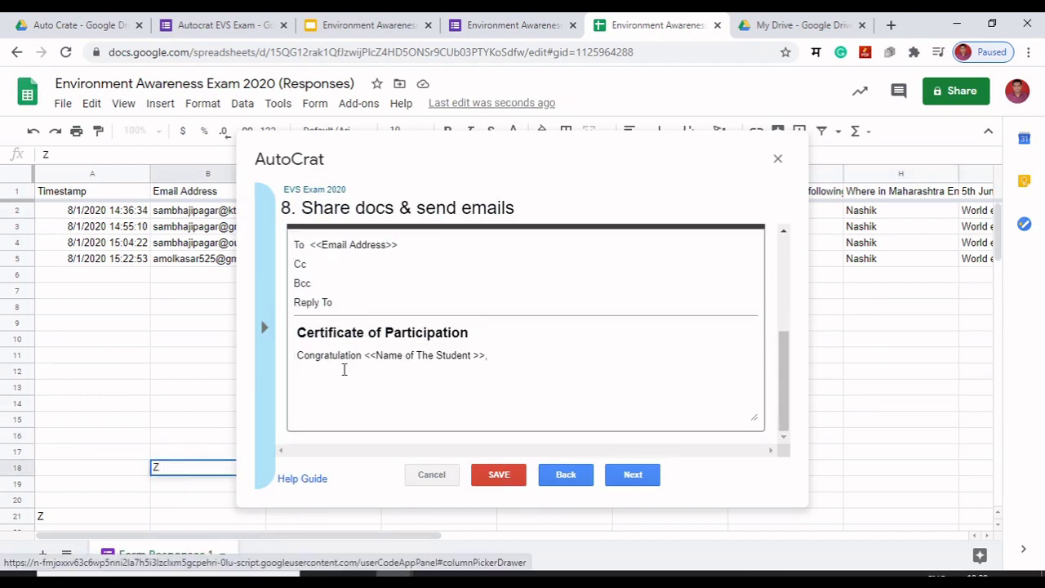
left_click(483, 362)
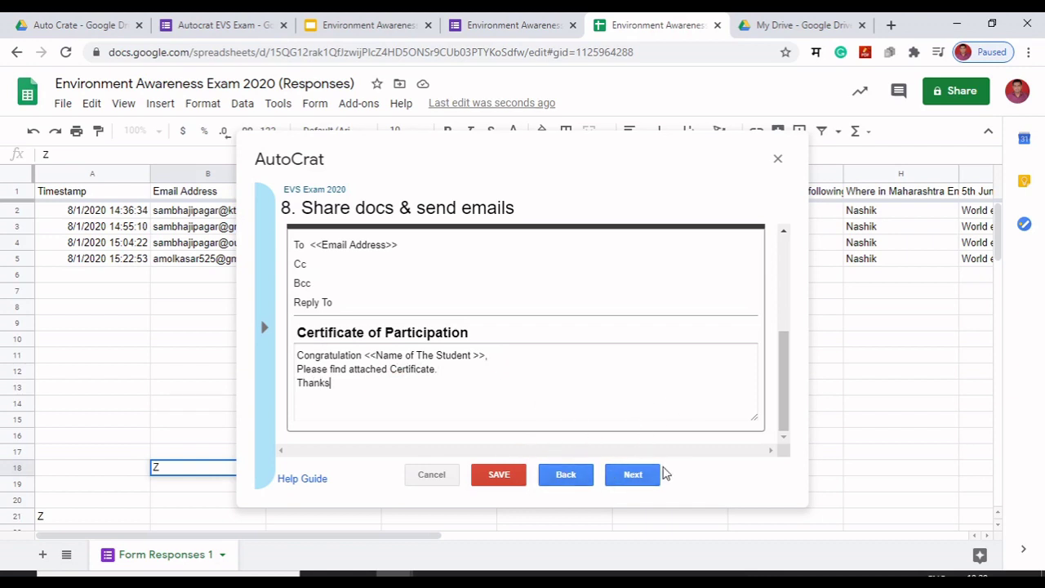
- Set 'Run on form trigger' to Yes and save the EVS Exam 2020 job
left_click(626, 478)
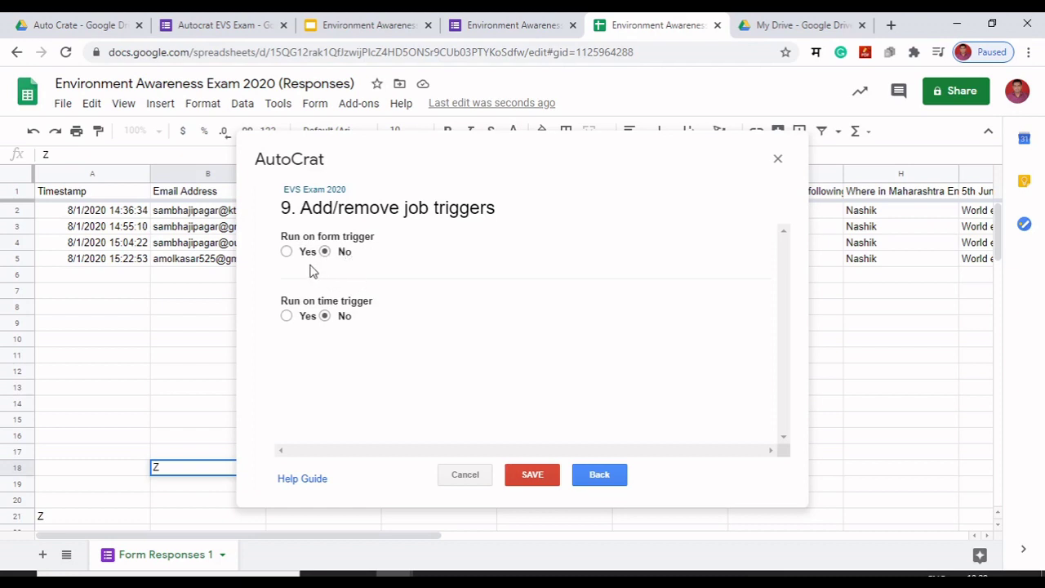
left_click(287, 252)
left_click(532, 474)
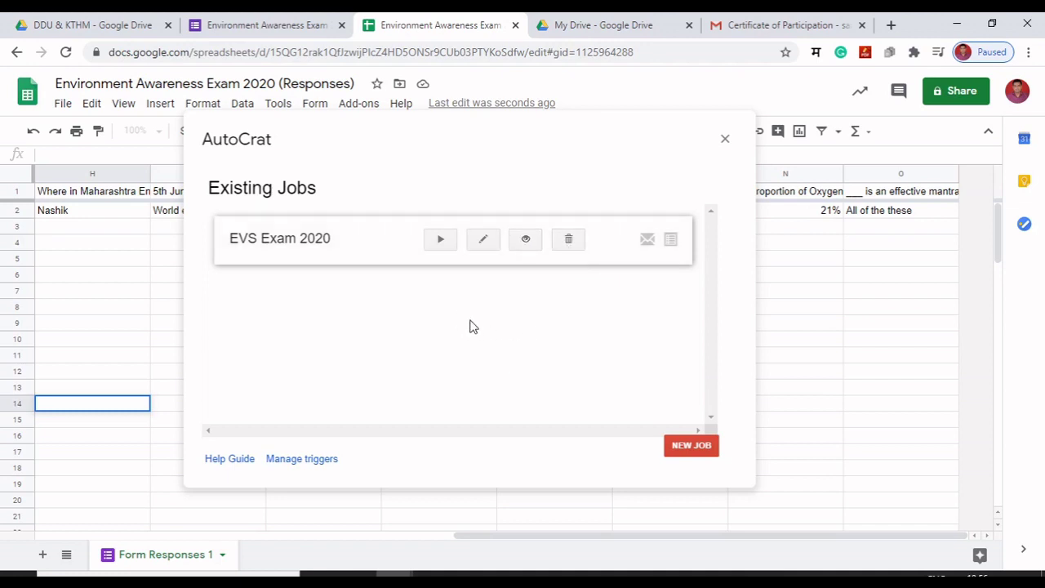
- Run the EVS Exam 2020 job to merge row 2, then switch to the exam's Google Form
left_click(443, 247)
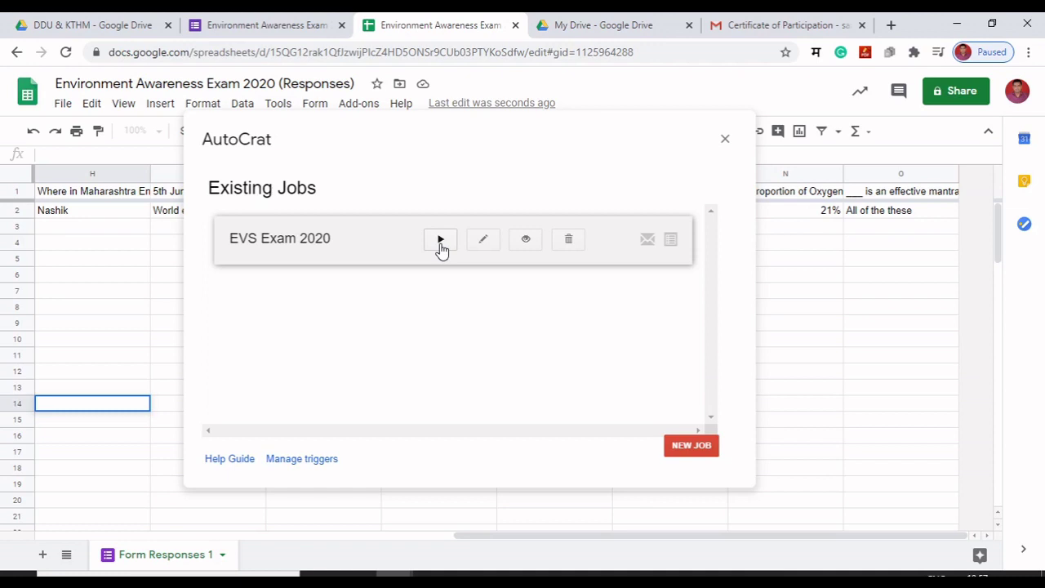
left_click(441, 241)
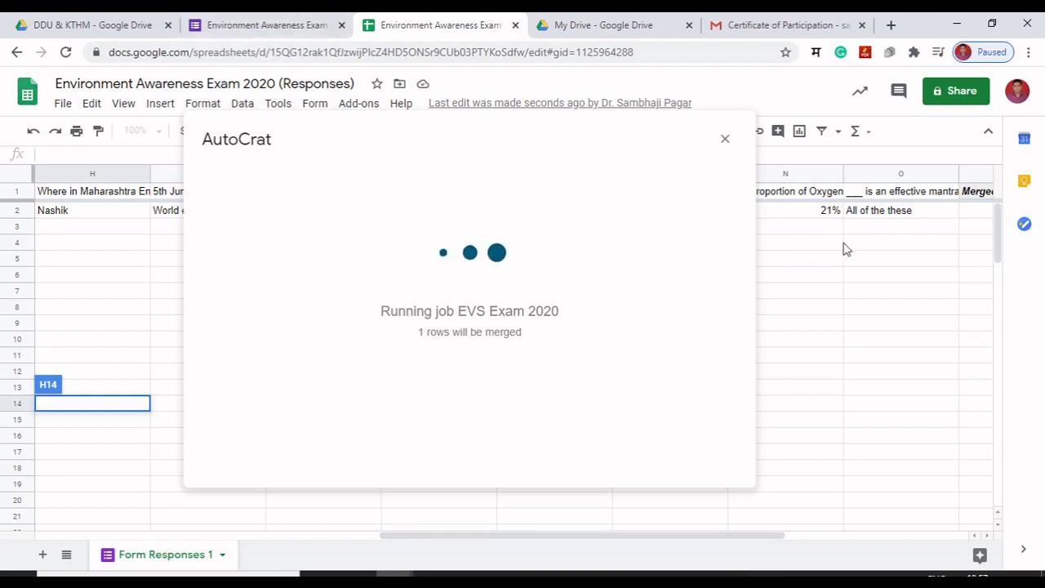
left_click_drag(738, 537, 849, 537)
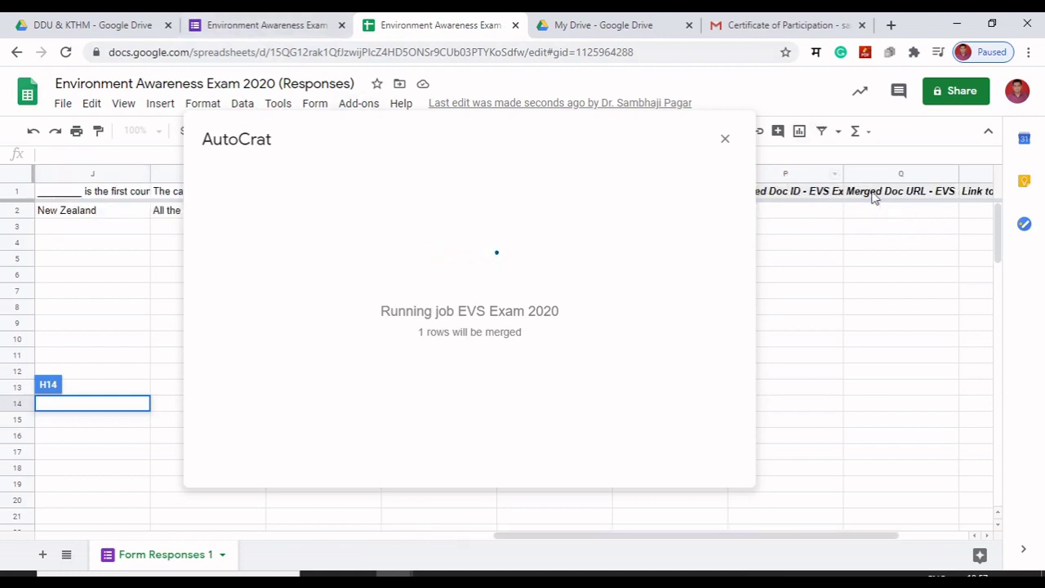
left_click_drag(806, 536, 889, 537)
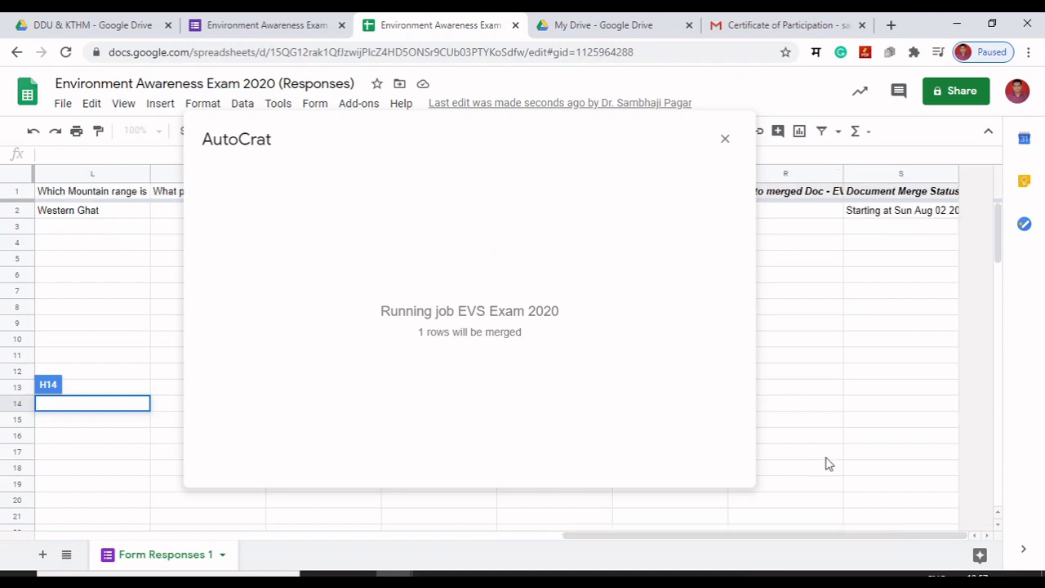
left_click_drag(789, 537, 706, 537)
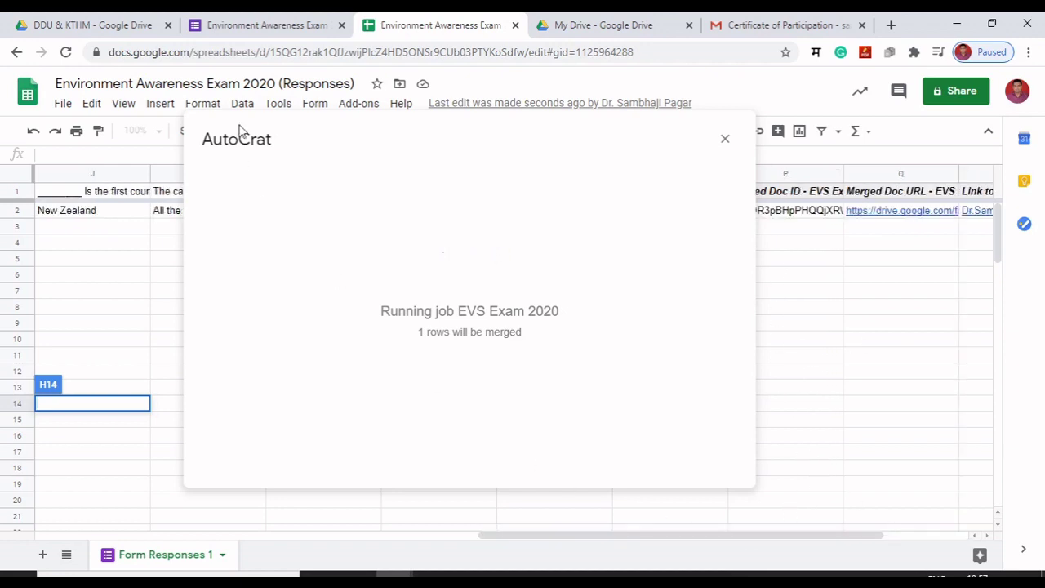
left_click(257, 24)
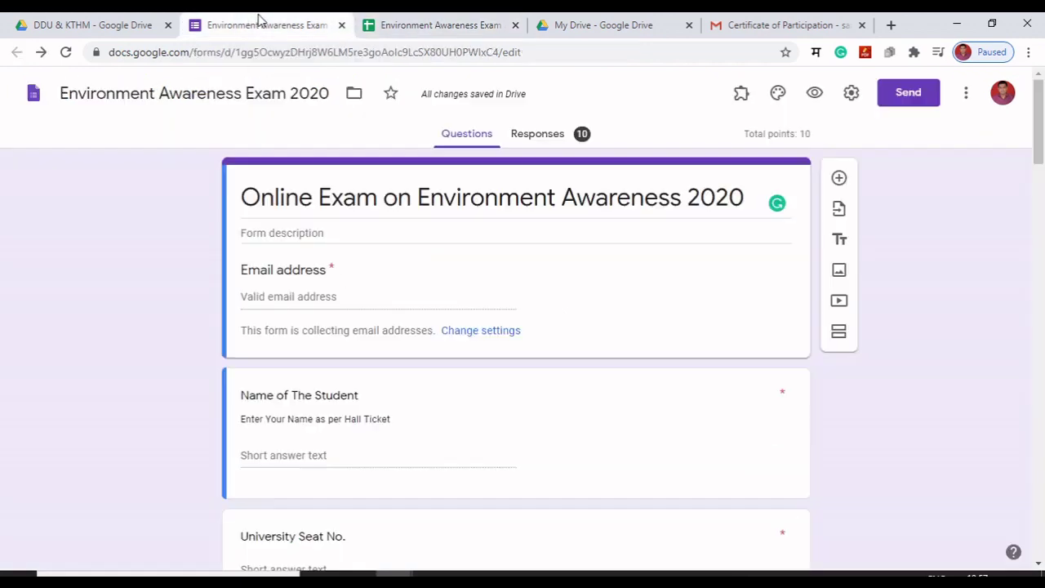
- In the live exam form, enter the respondent's e-mail and the student's name, then select the seat number field
left_click(814, 93)
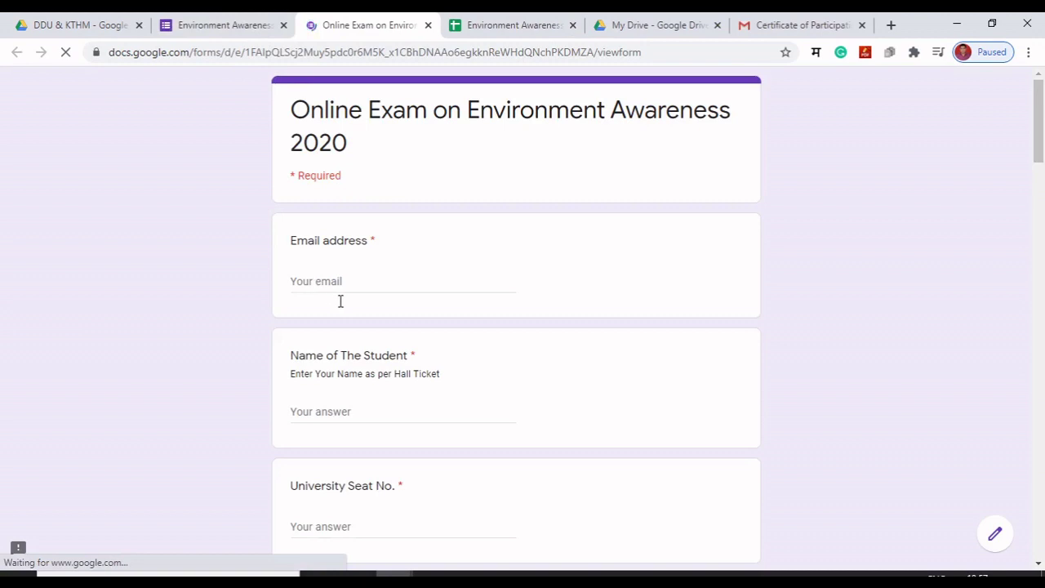
left_click(339, 301)
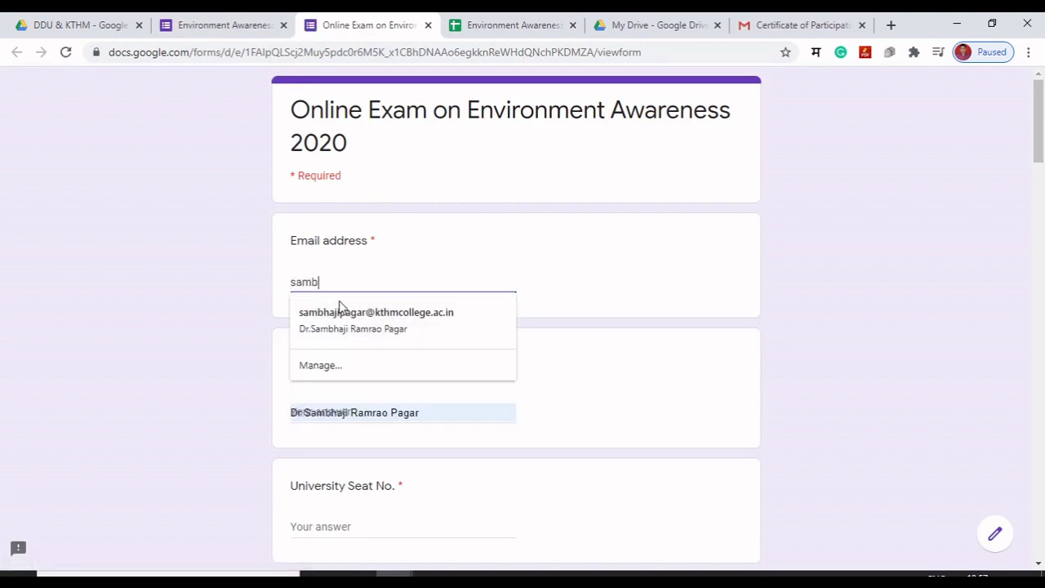
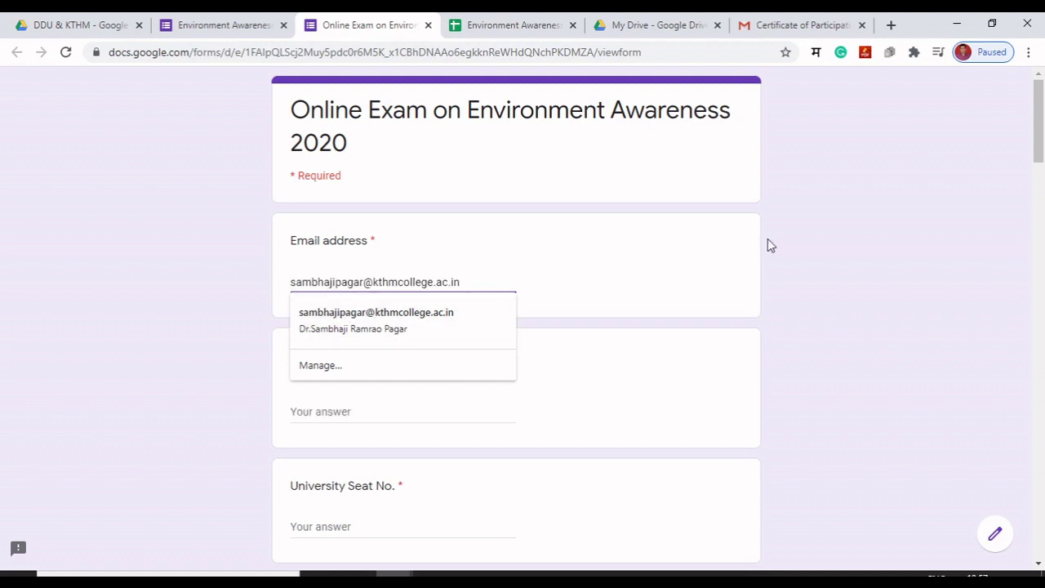
left_click(733, 303)
left_click(332, 410)
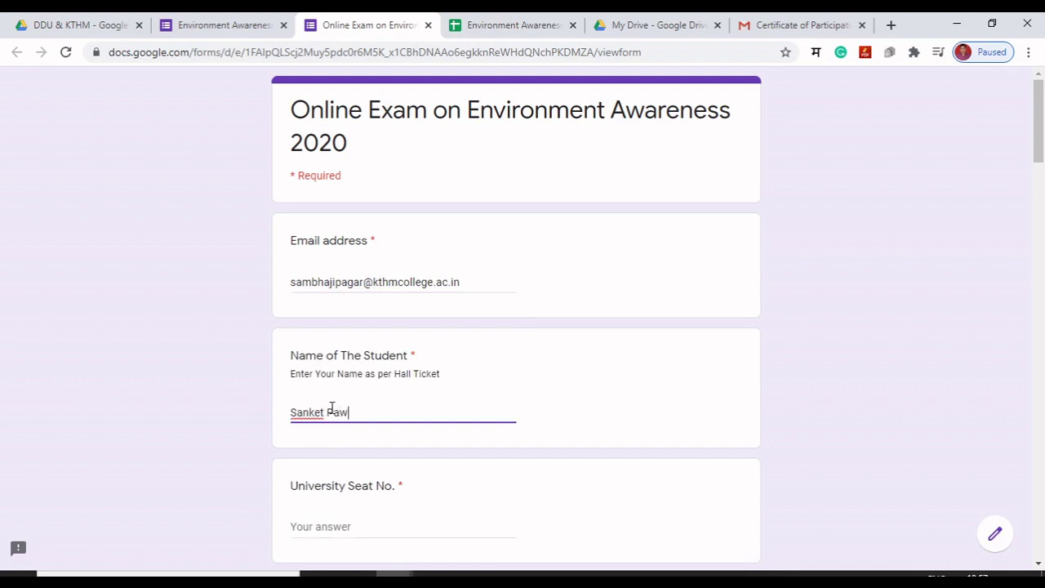
left_click(340, 531)
- Enter the seat number and answer reduce-reuse-recycle, Western Ghats, Nashik, World environment day and New Zealand
type("5555")
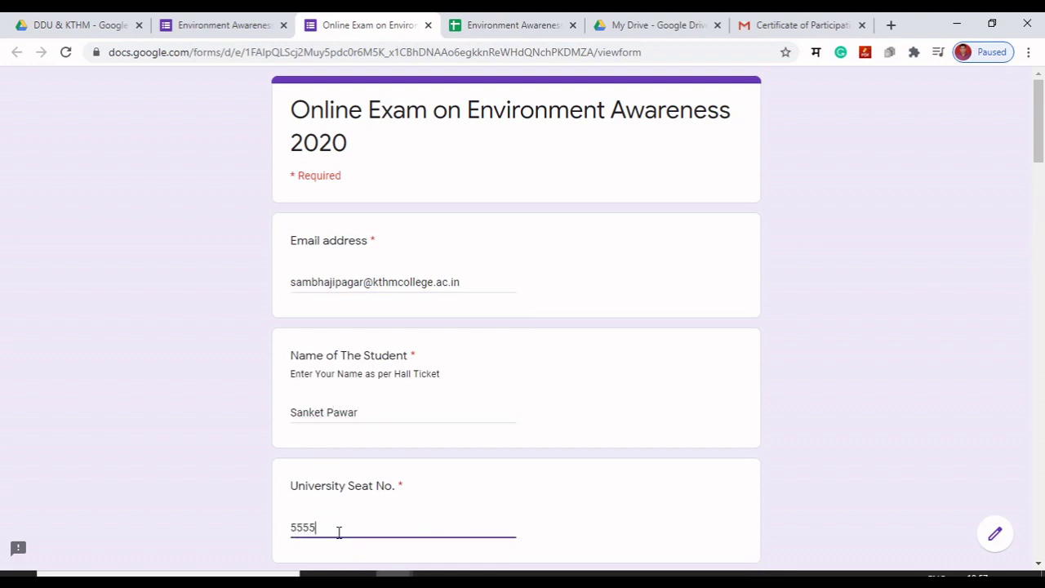
scroll(961, 361, "down", 4)
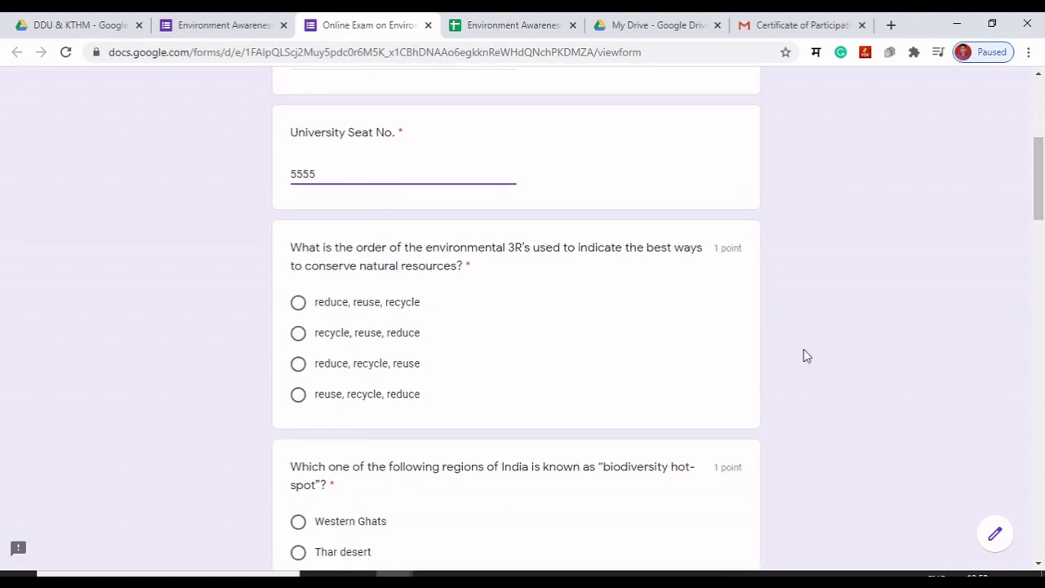
left_click(298, 303)
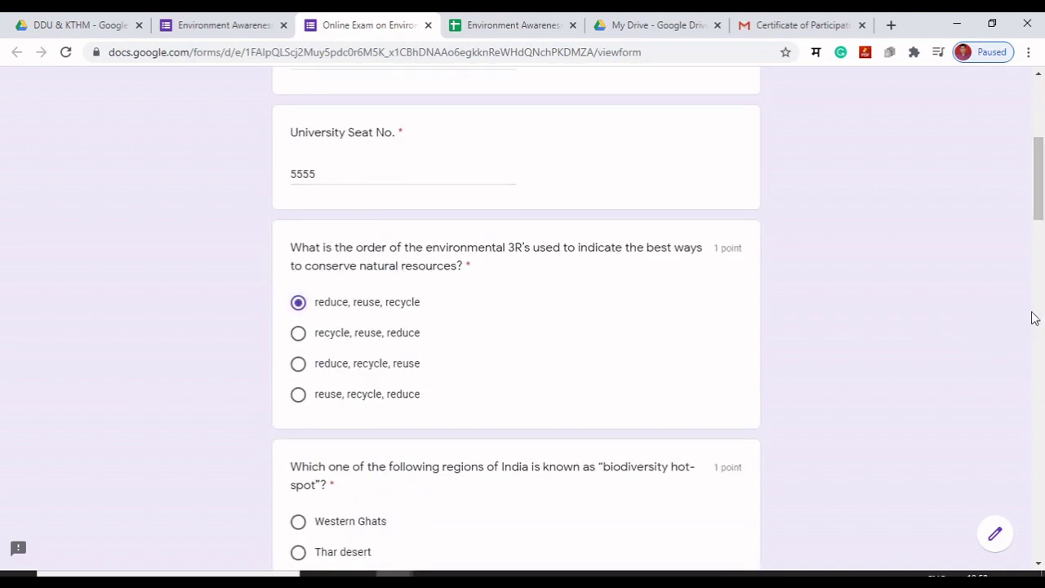
scroll(1037, 315, "down", 4)
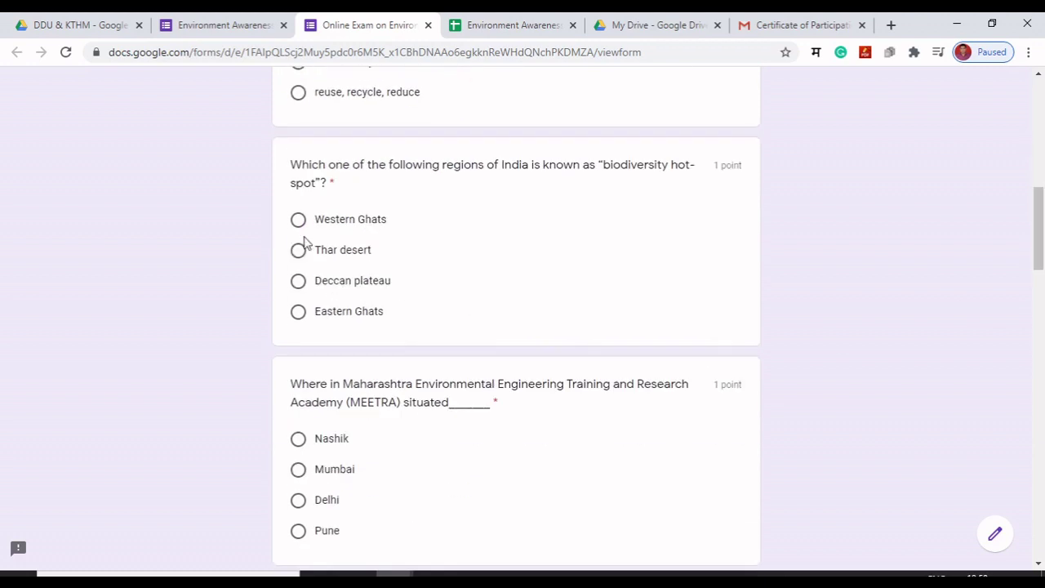
left_click(299, 221)
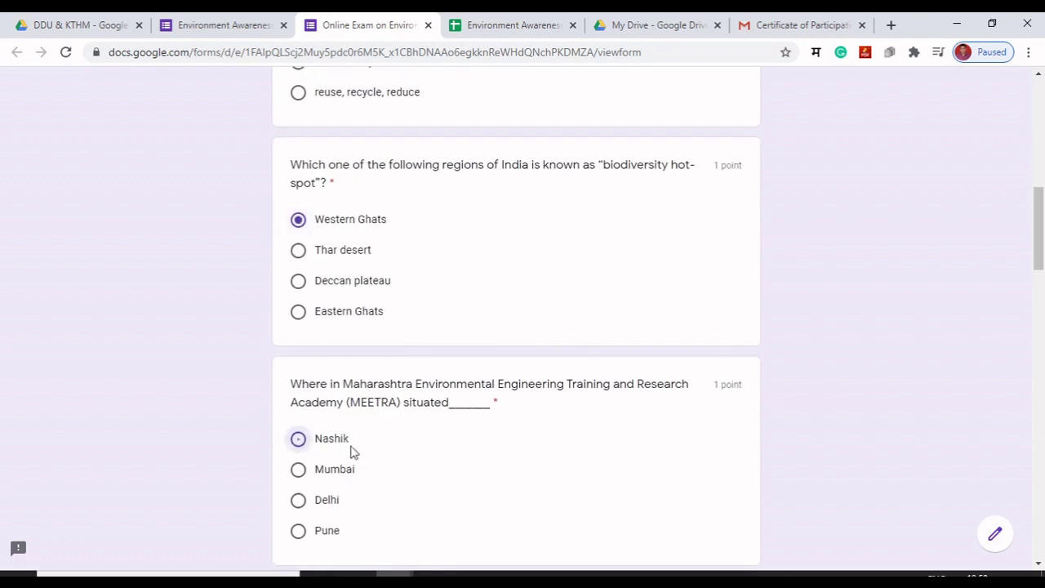
left_click(298, 440)
scroll(469, 308, "down", 4)
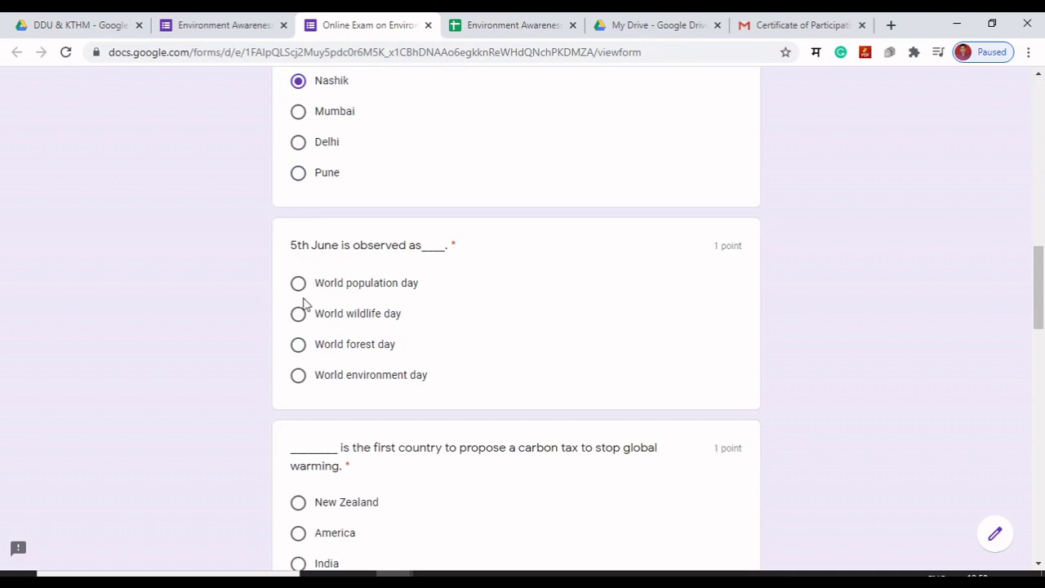
left_click(298, 375)
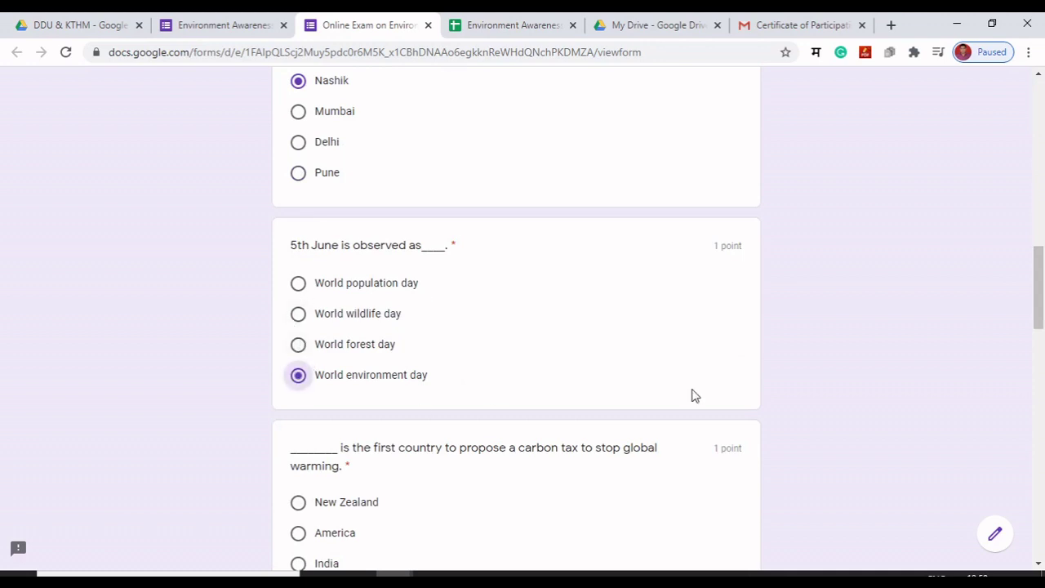
scroll(691, 395, "down", 3)
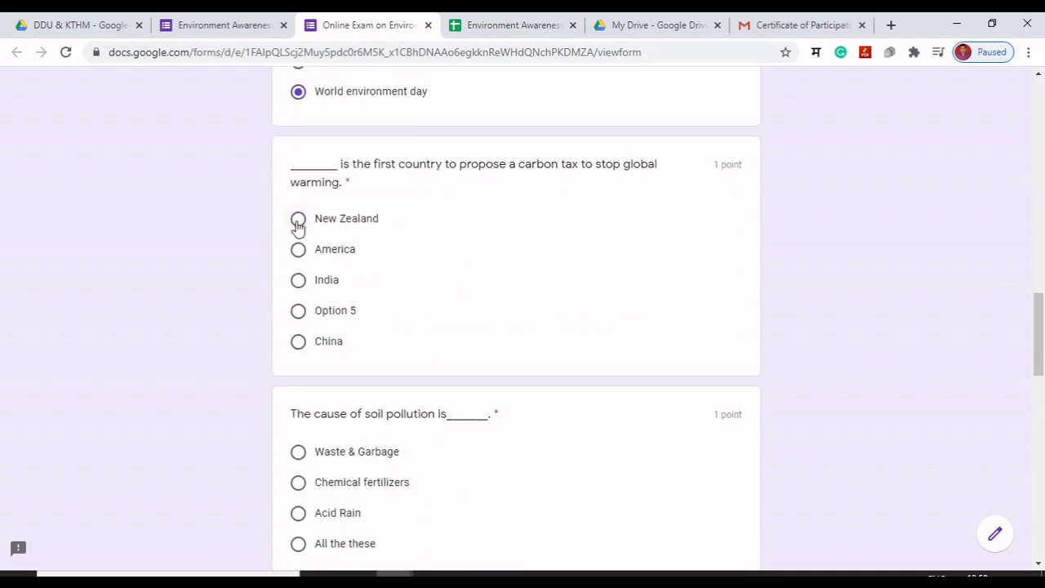
left_click(298, 218)
- Answer All the these, Western Ghat, 2.5, 21% and All of the these, then submit the exam
left_click_drag(1043, 320, 977, 432)
left_click(298, 423)
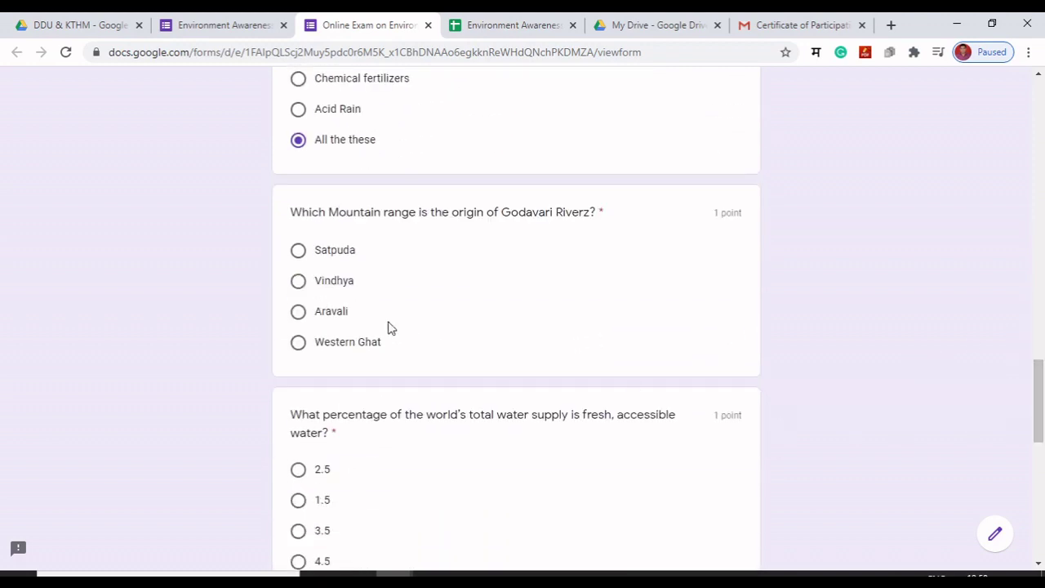
left_click(299, 342)
scroll(1028, 391, "down", 3)
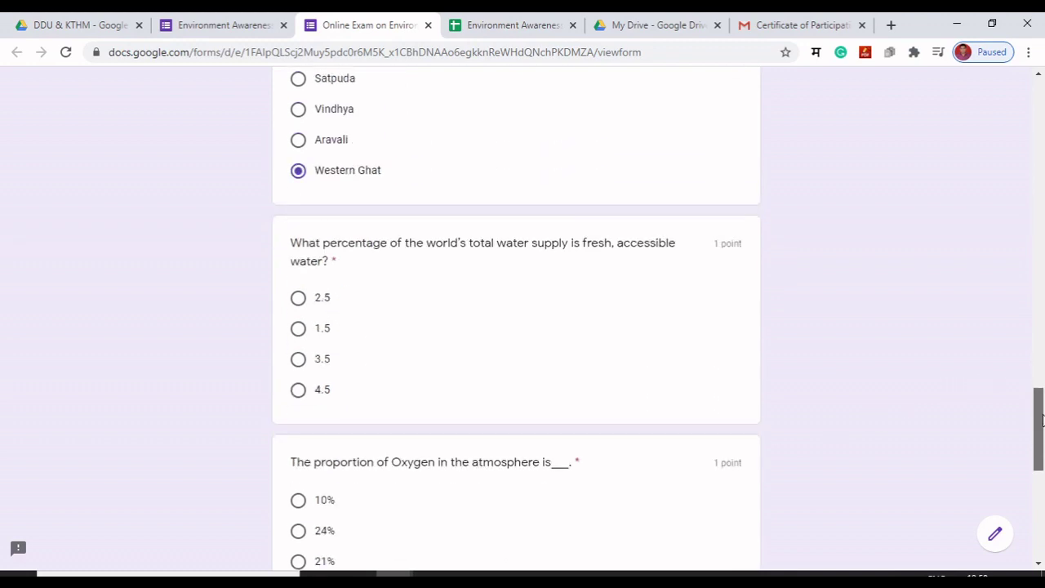
left_click(299, 239)
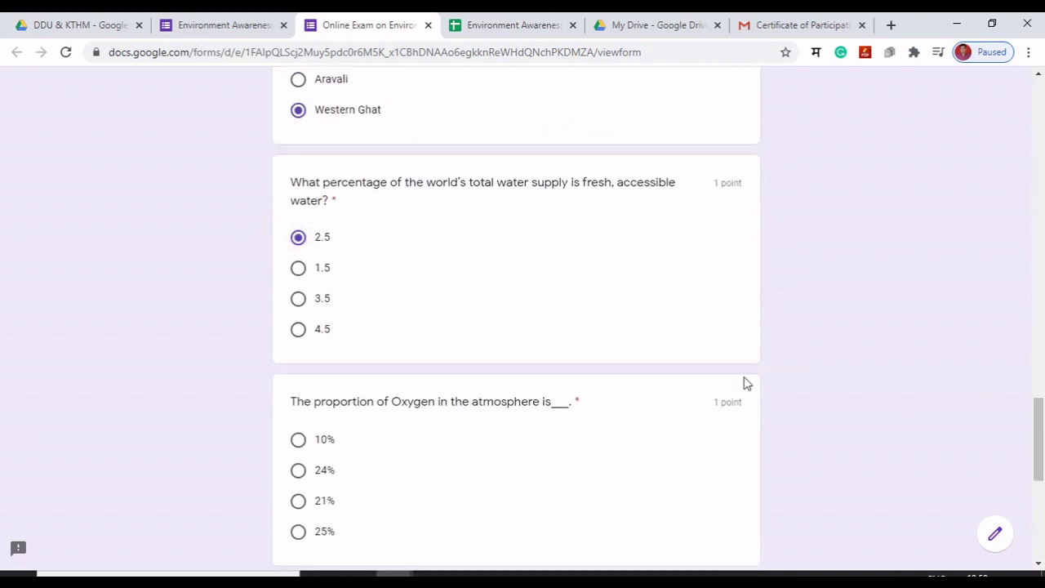
left_click_drag(1036, 439, 1040, 462)
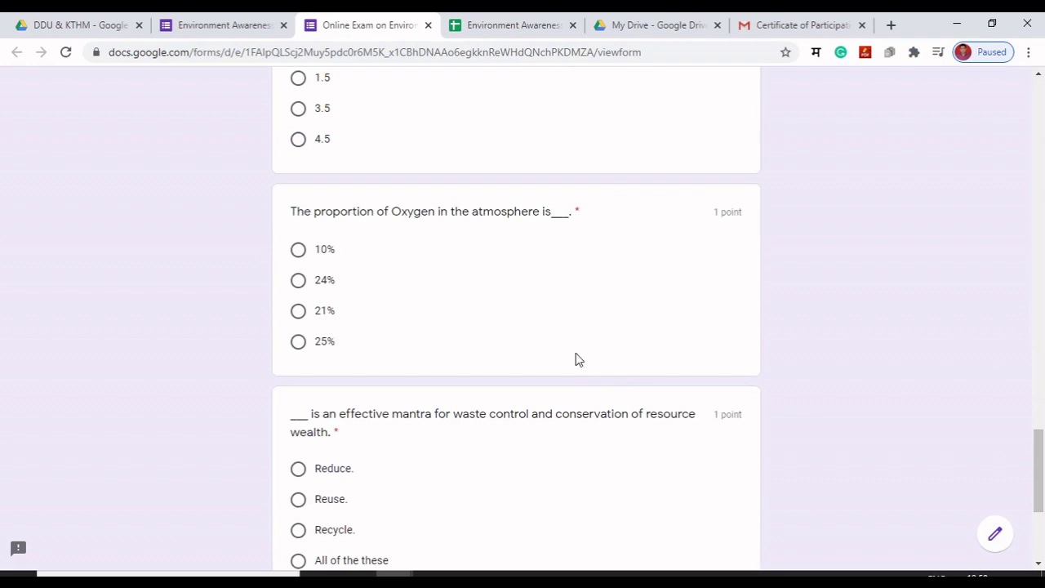
left_click(298, 310)
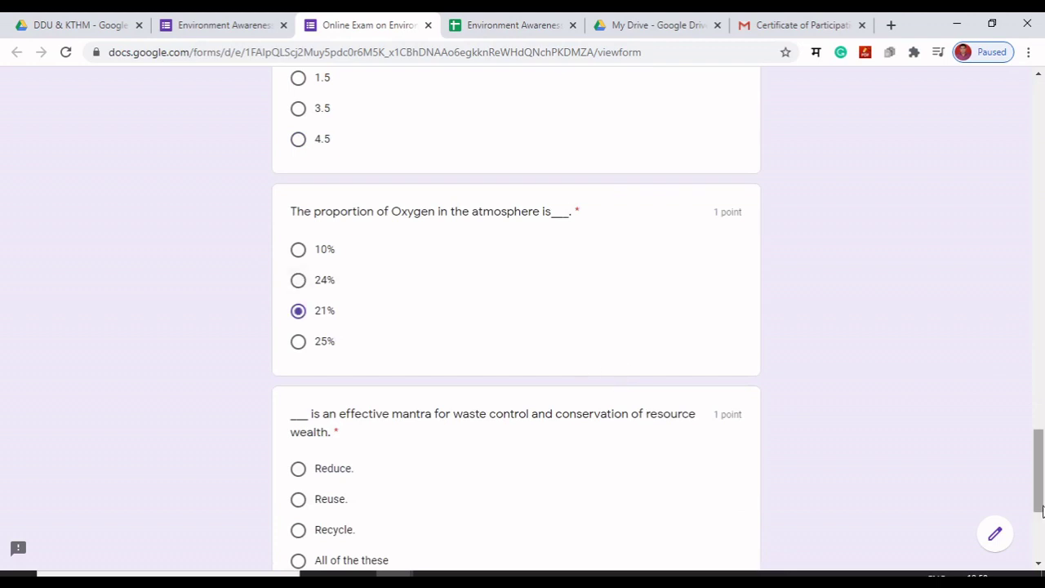
scroll(296, 359, "down", 2)
left_click(300, 391)
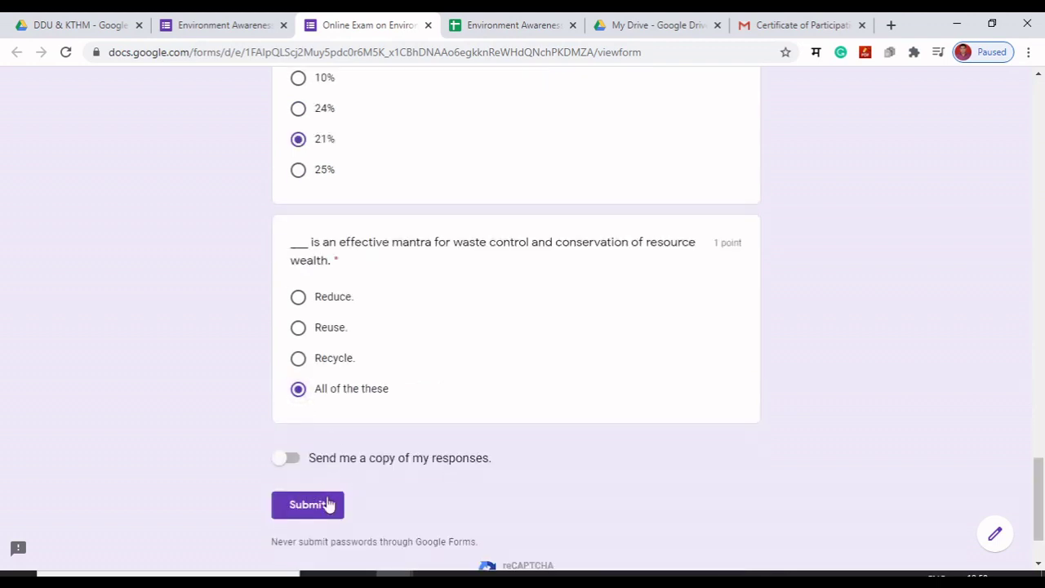
left_click(313, 508)
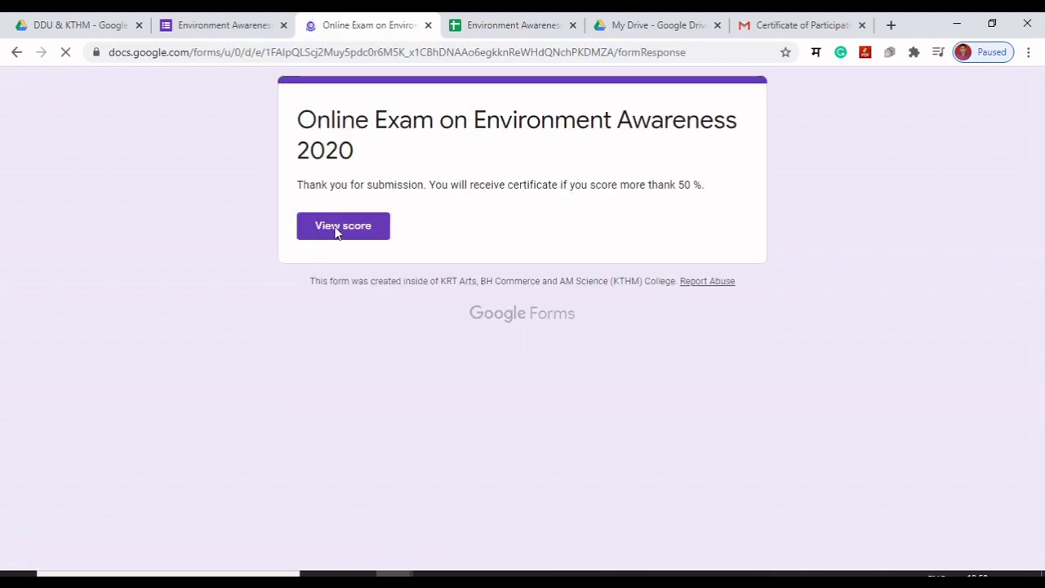
- View the graded submission and confirm it scored 10/10 total points
left_click(336, 229)
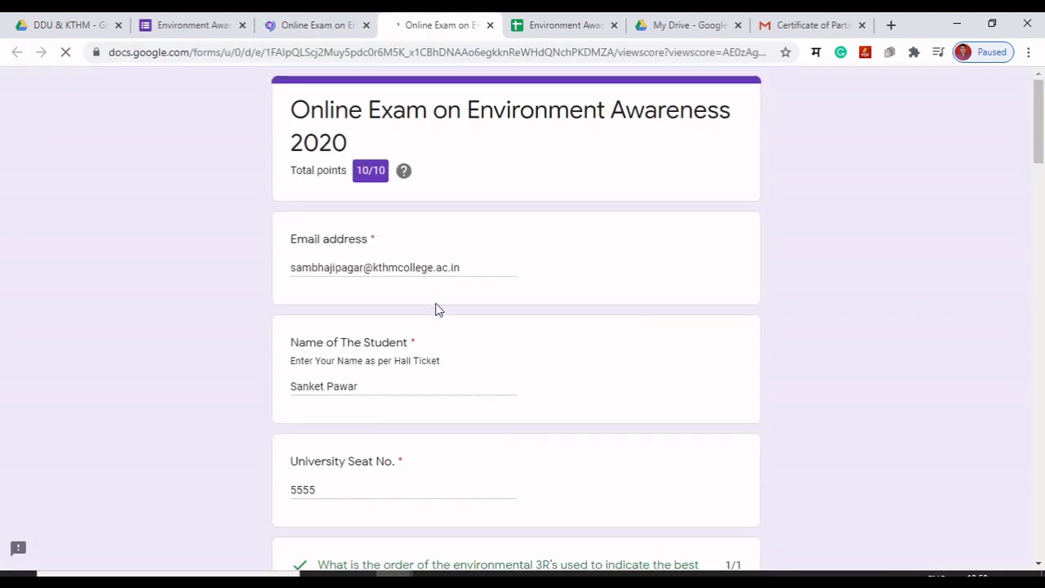
scroll(434, 308, "down", 12)
scroll(450, 327, "up", 12)
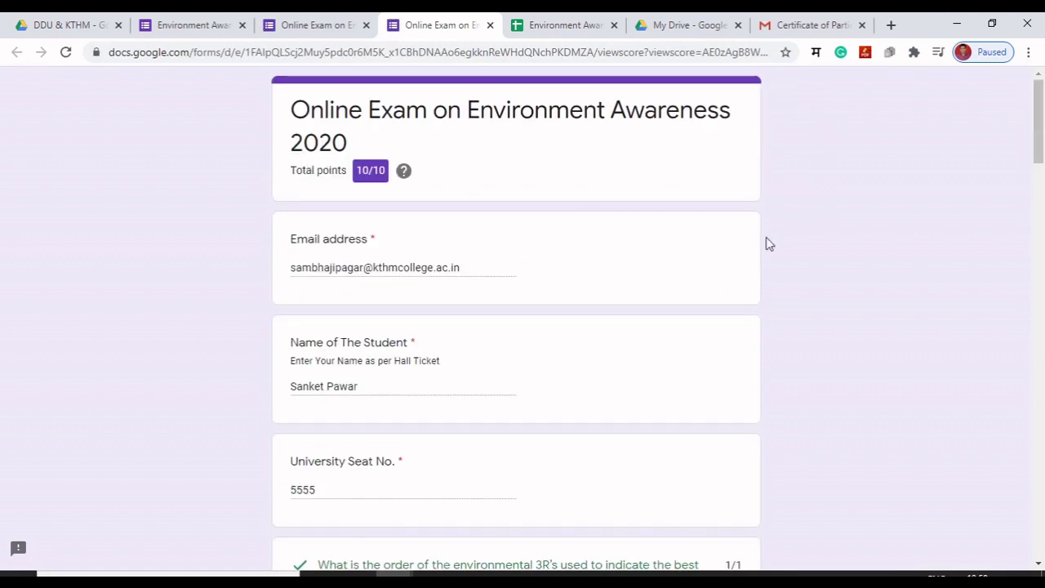
left_click(891, 25)
- Go to gmail.com and open the Certificate of Participation email's attached PDF certificate
type("gmail.com")
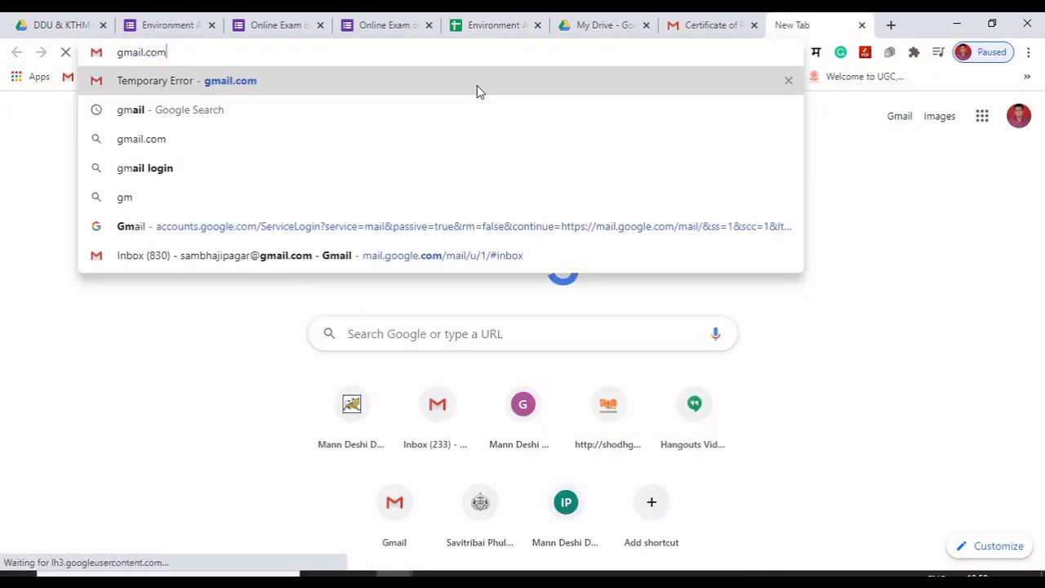
key("Return")
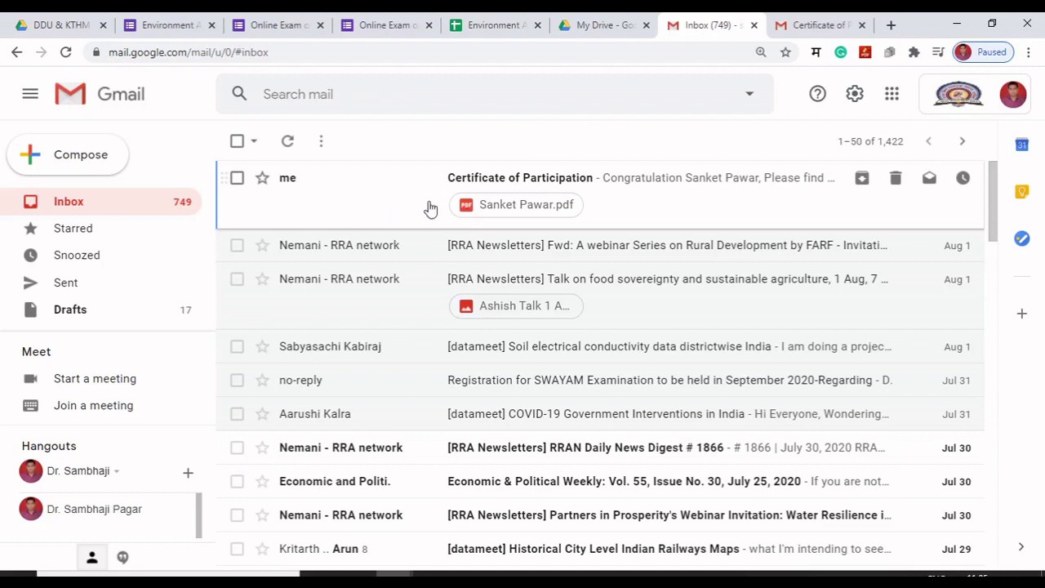
left_click(653, 200)
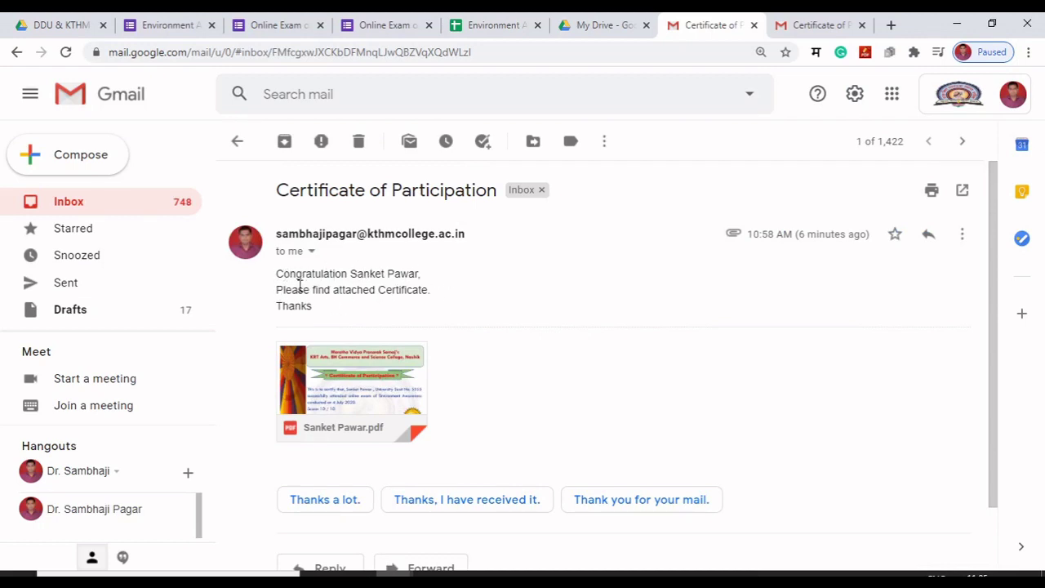
left_click(364, 387)
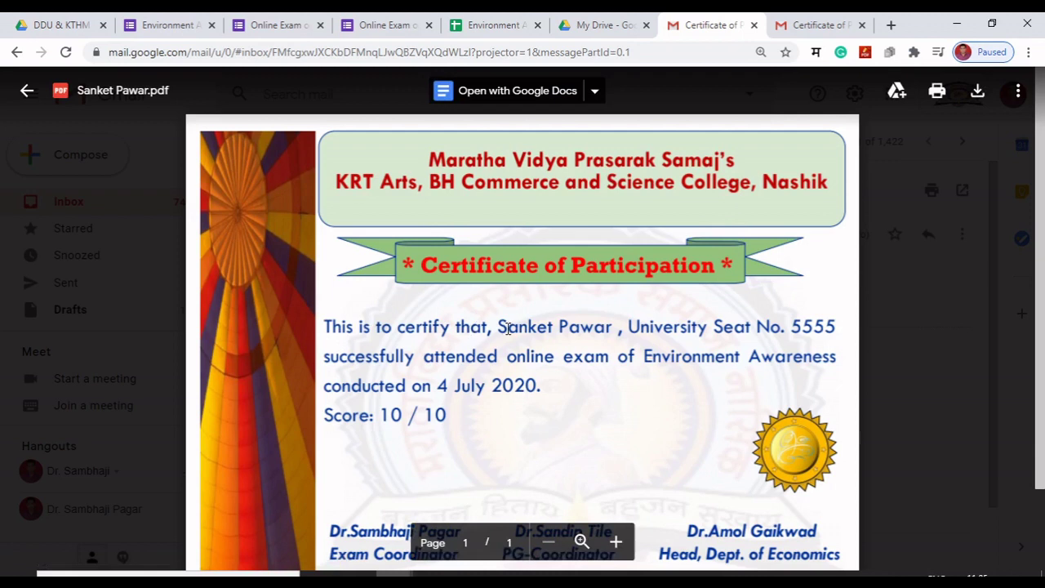
- Highlight the certificate's merged name, seat number and 10 / 10 score, then show the 'What is Certify'em?' slide
left_click_drag(497, 327, 608, 327)
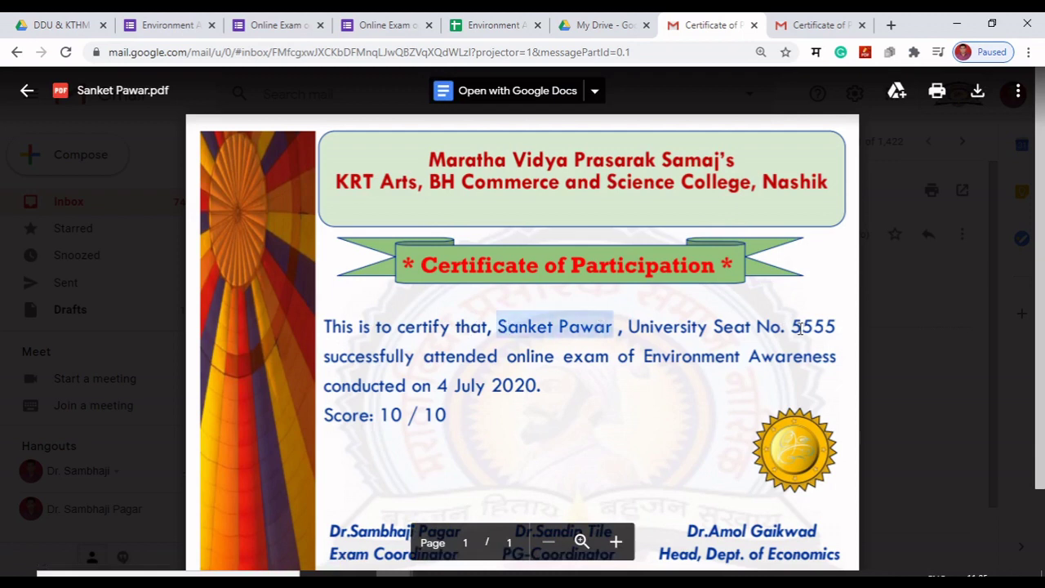
left_click_drag(789, 327, 843, 327)
left_click_drag(380, 415, 447, 415)
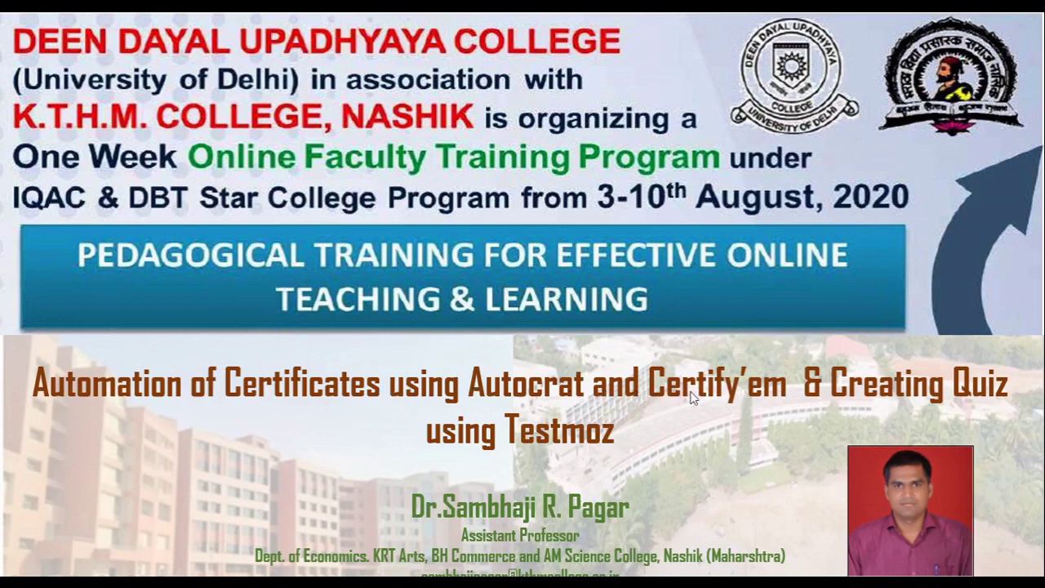
key("Right")
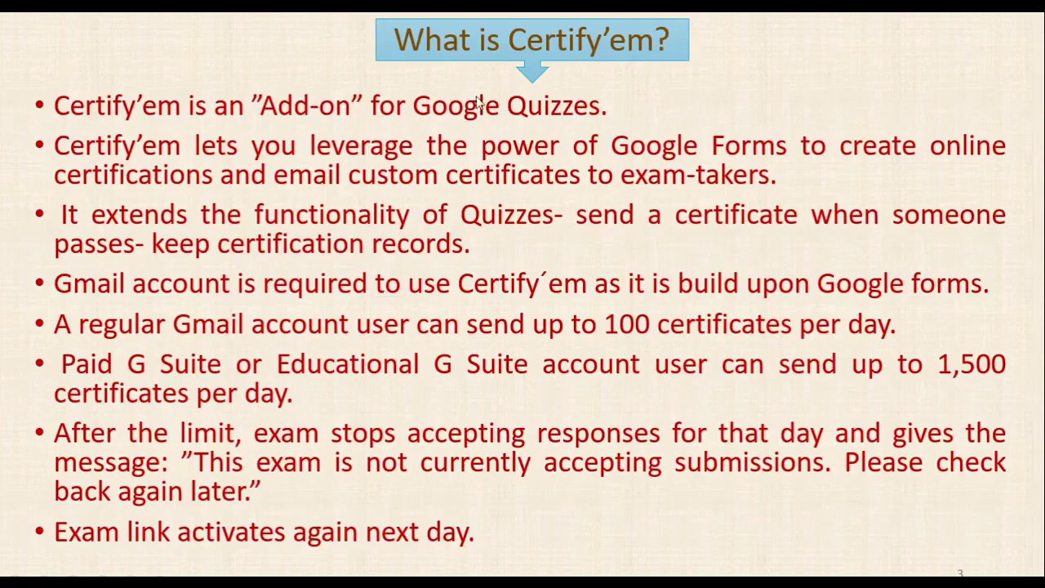
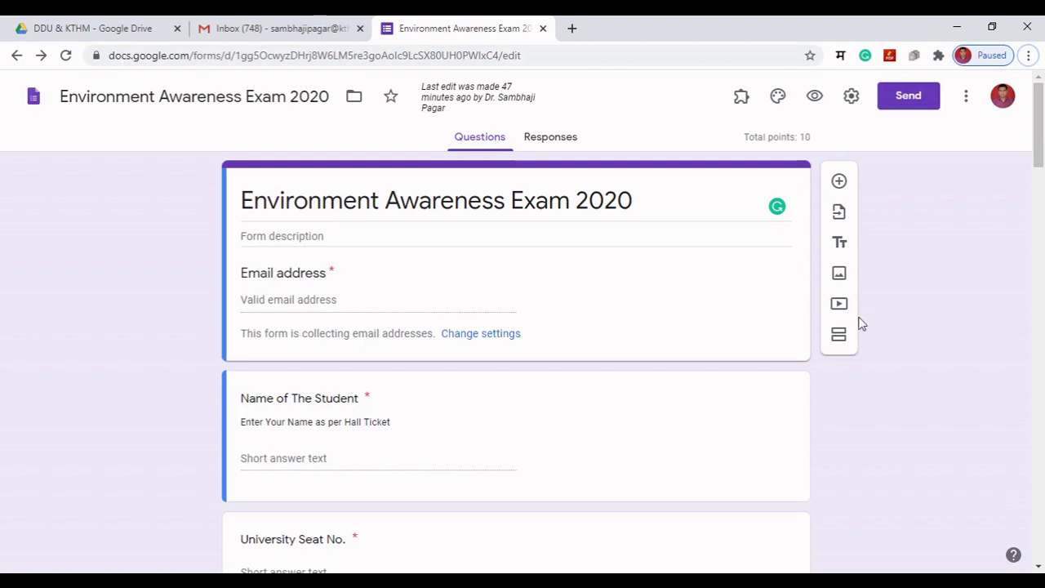
- Open the Add-ons marketplace from the exam form's More menu
left_click(966, 98)
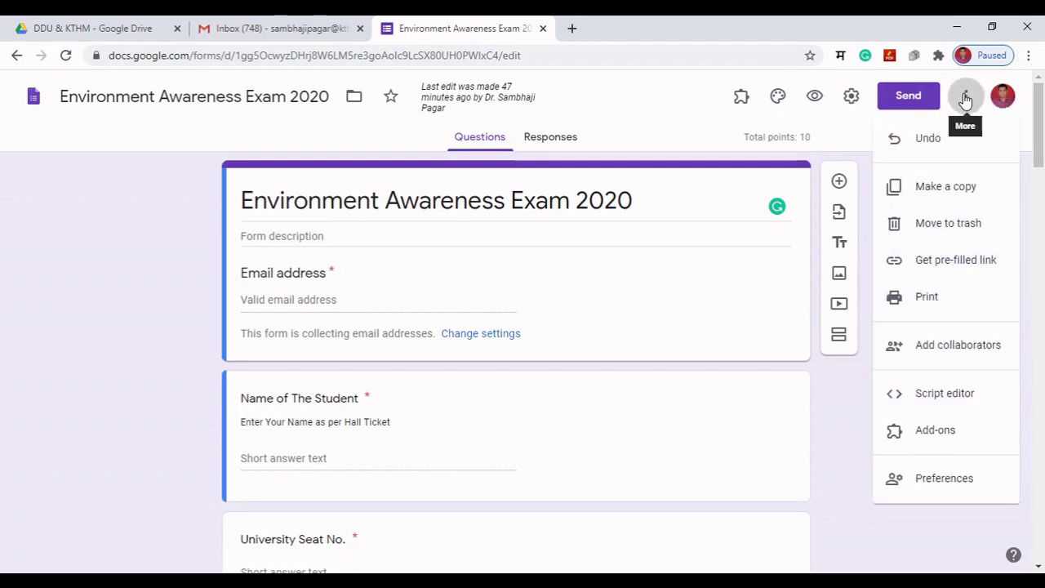
left_click(923, 437)
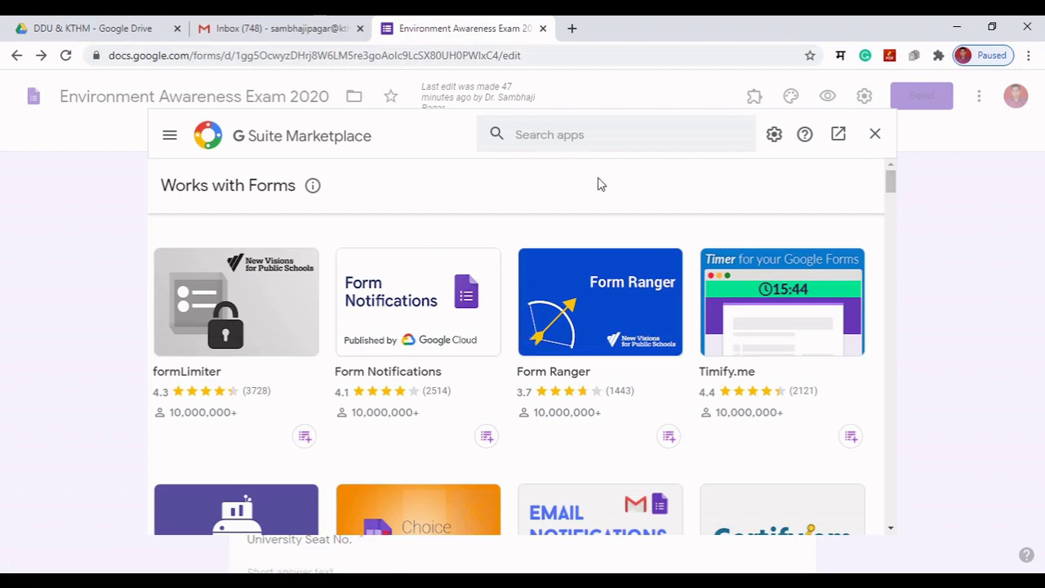
- Search the marketplace for 'cer', open the Certify'em add-on and start its installation
left_click(564, 142)
type("ce")
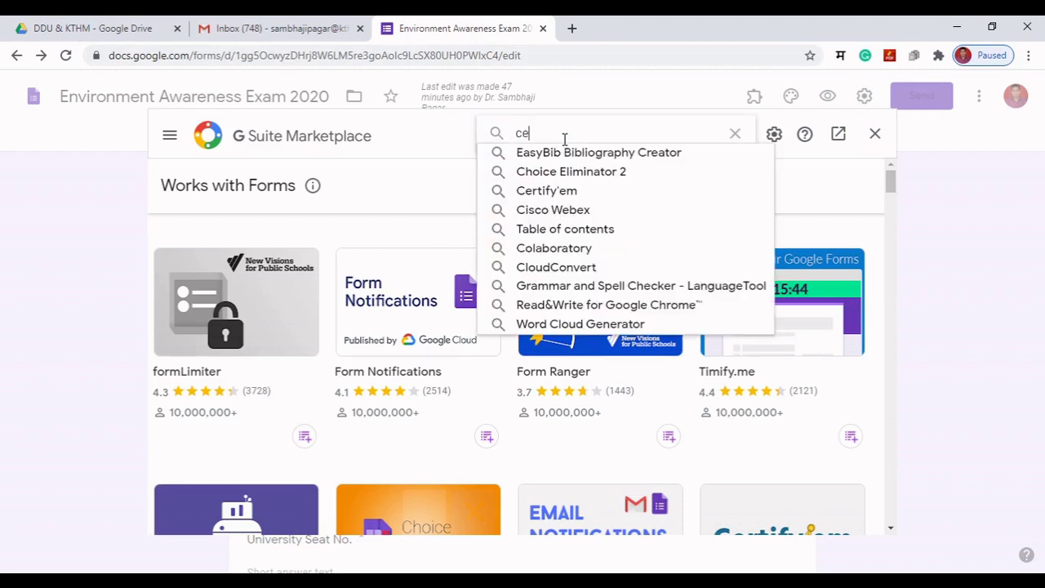
type("r")
left_click(562, 153)
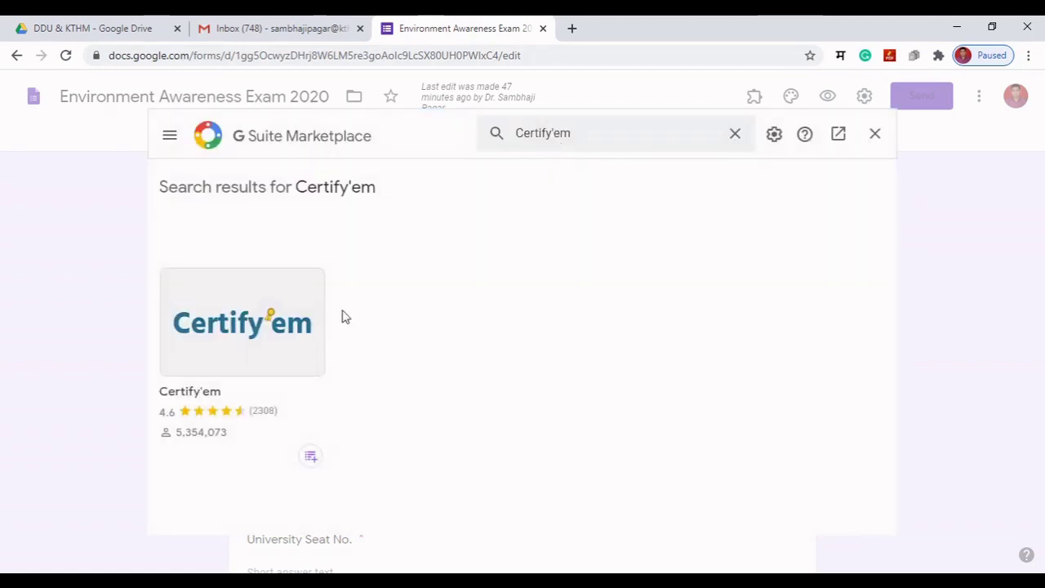
left_click(241, 329)
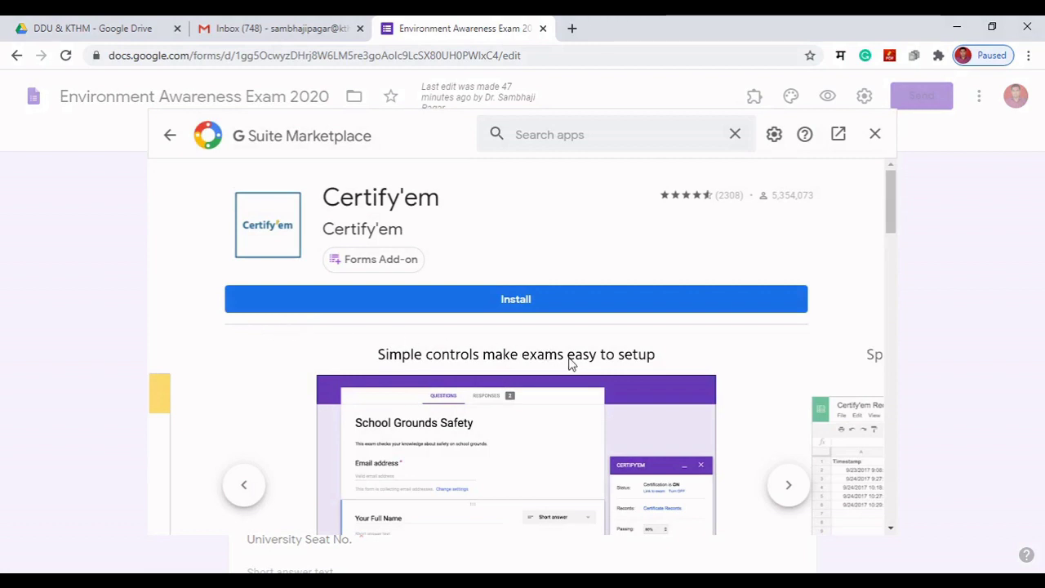
left_click(538, 306)
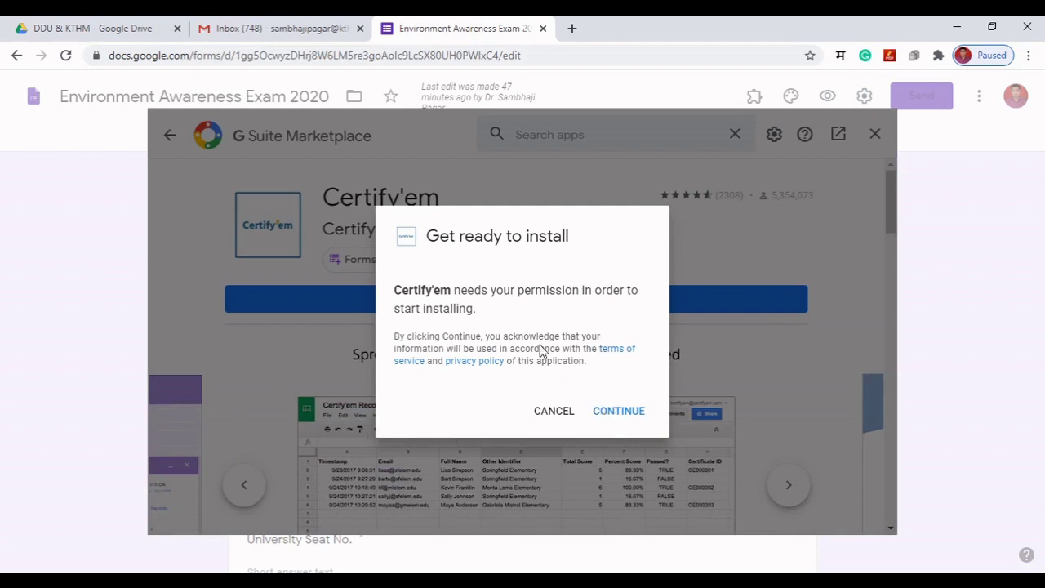
- Authorize Certify'em with the Google account, confirm the installation and close the marketplace
left_click(626, 417)
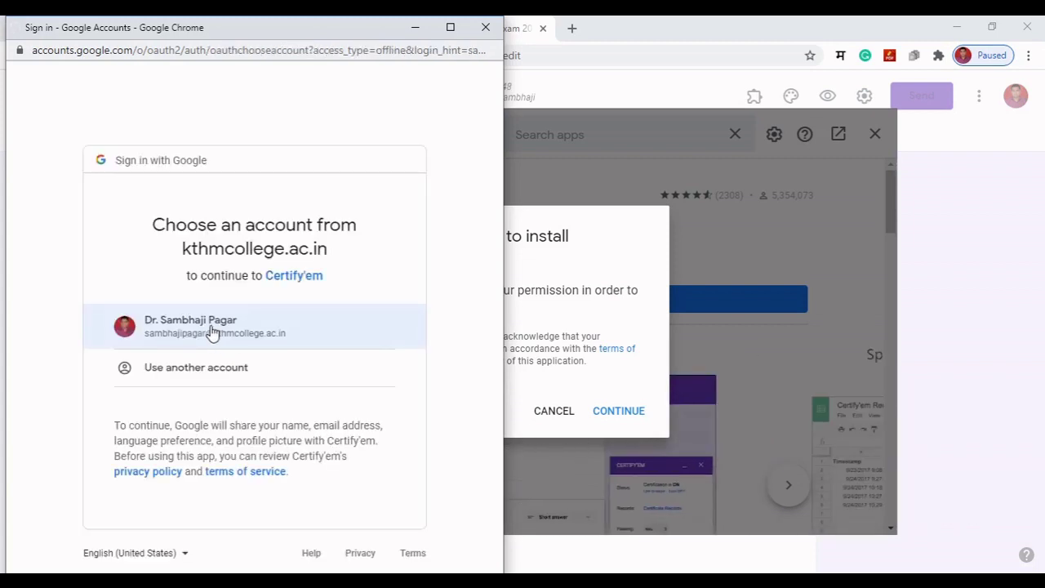
left_click(212, 330)
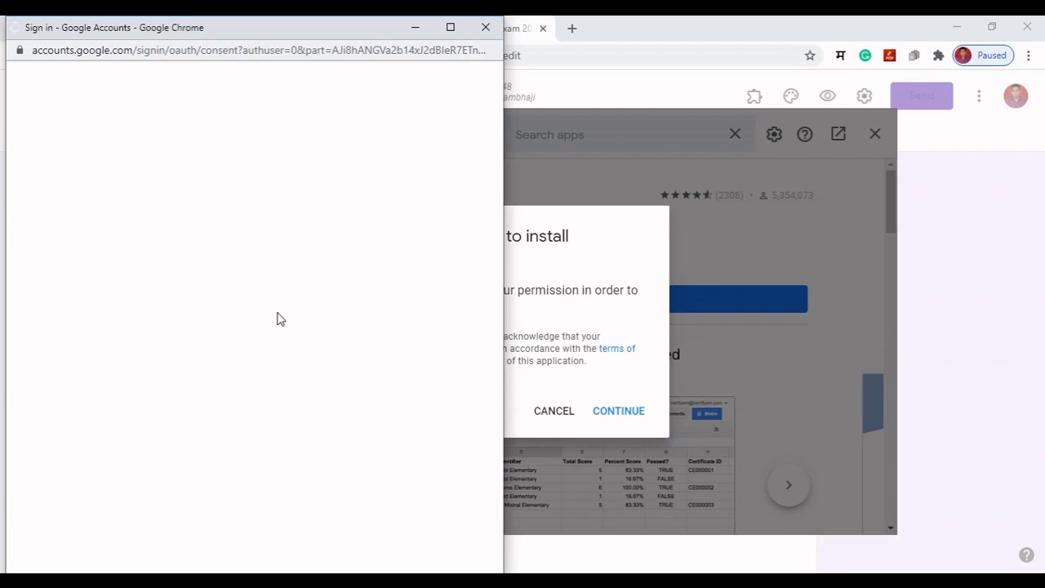
scroll(278, 320, "down", 5)
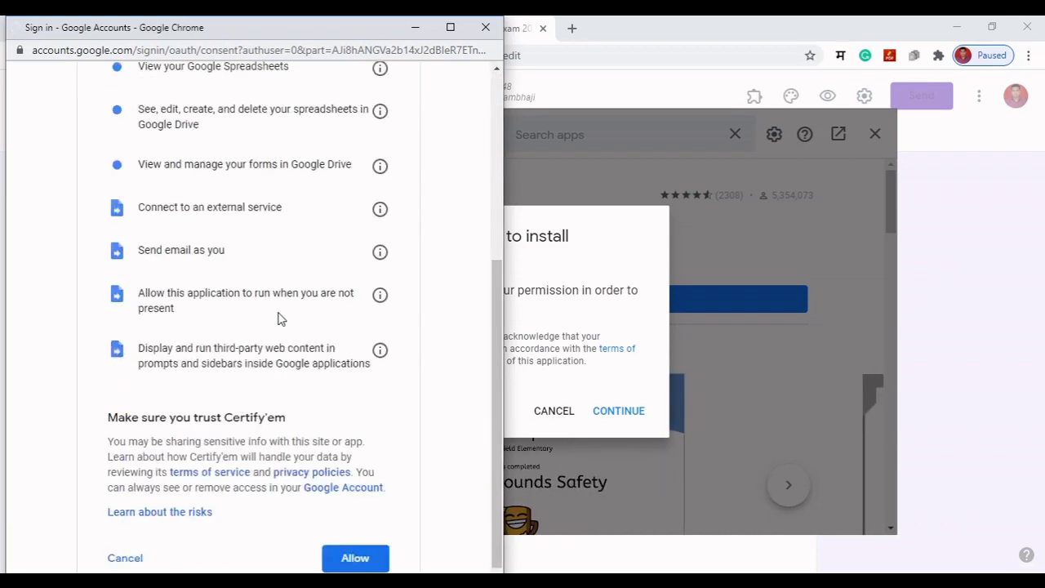
left_click(357, 509)
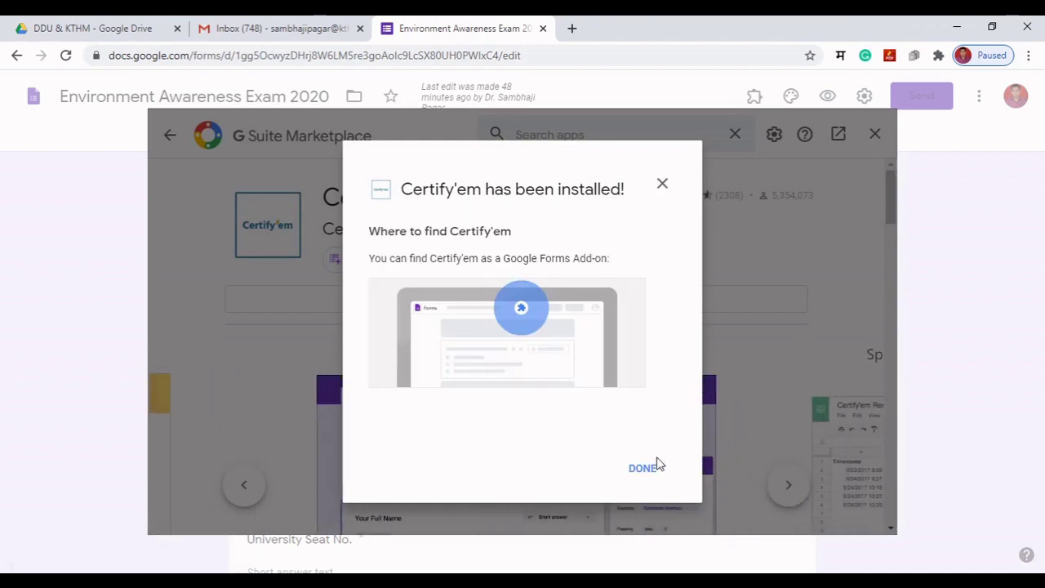
left_click(636, 472)
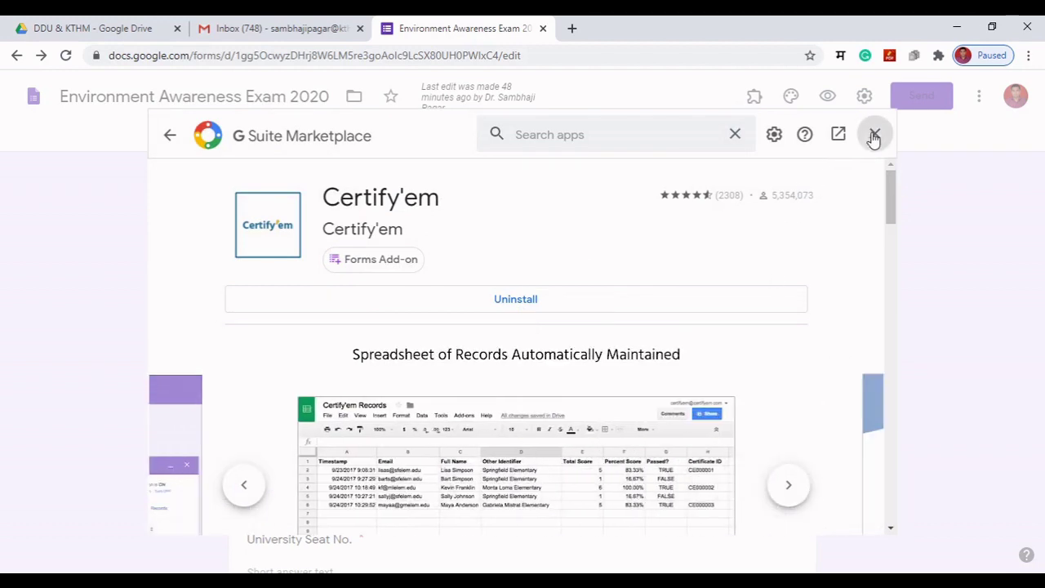
left_click(875, 134)
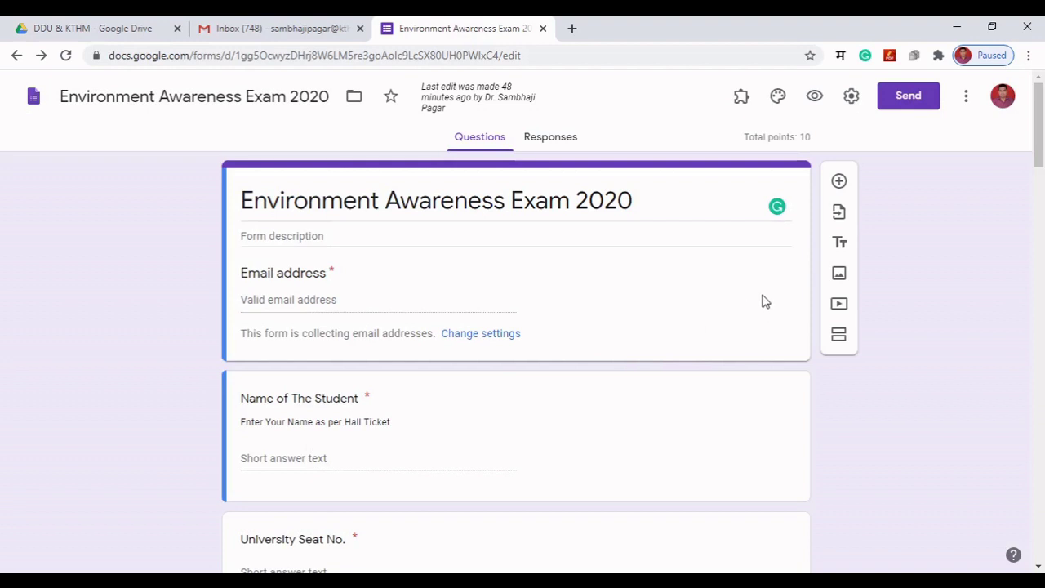
- Show the Certify'em controls sidebar from the Add-ons menu
left_click(743, 98)
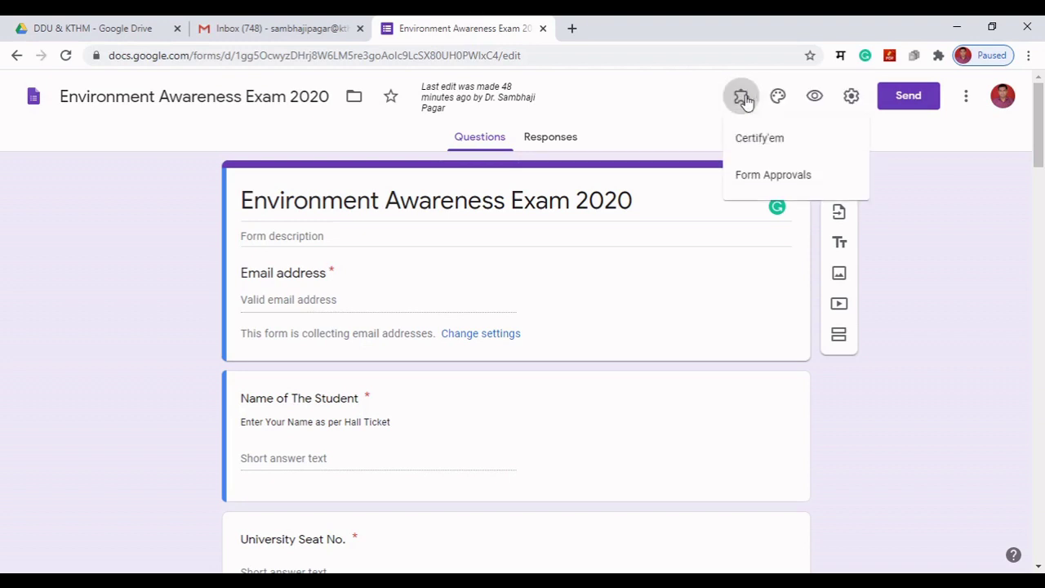
left_click(758, 144)
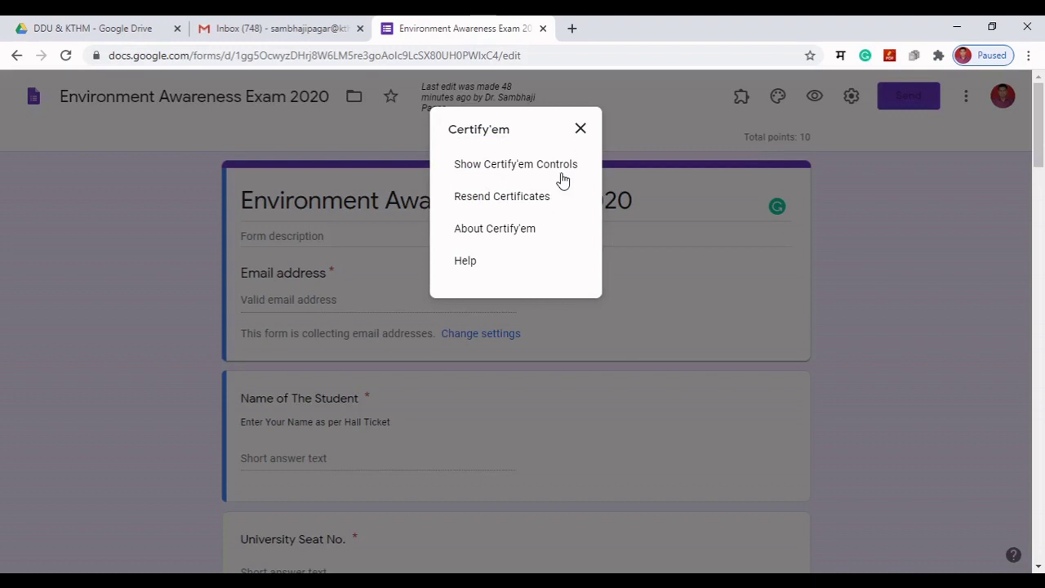
left_click(527, 169)
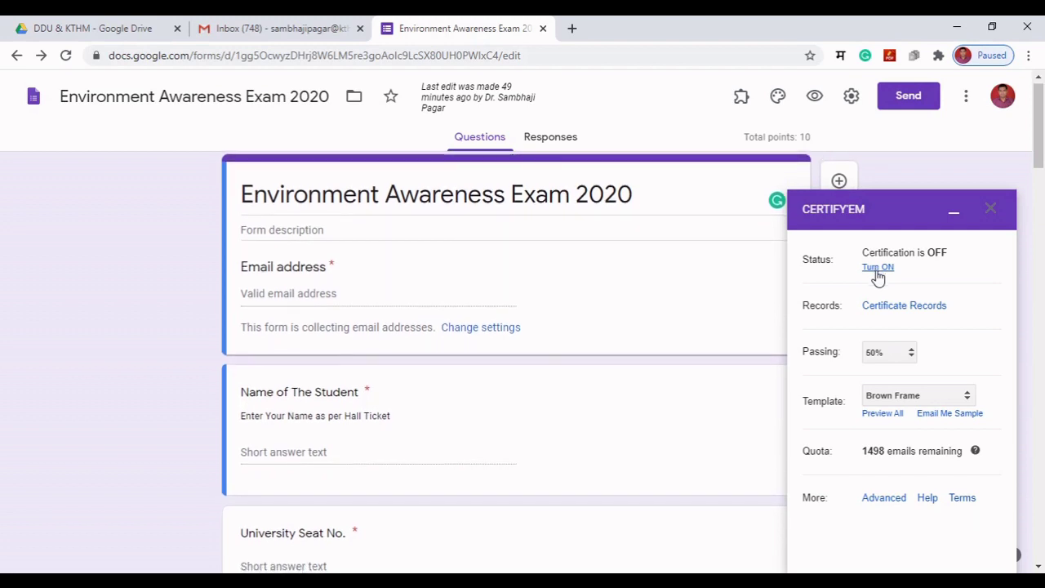
- Turn Certify'em certification ON and set the passing score to 50%
left_click(876, 272)
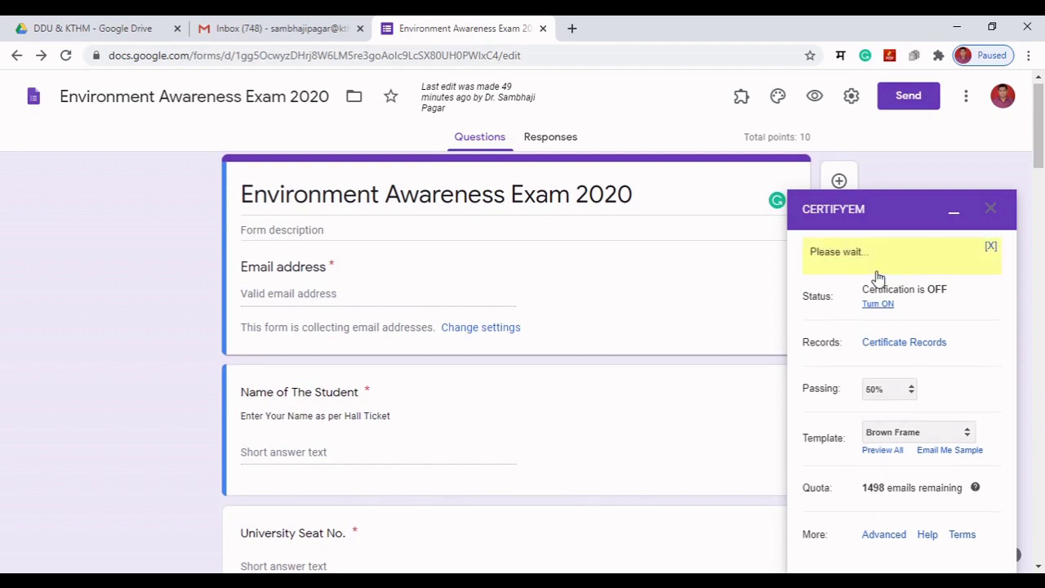
scroll(878, 278, "down", 1)
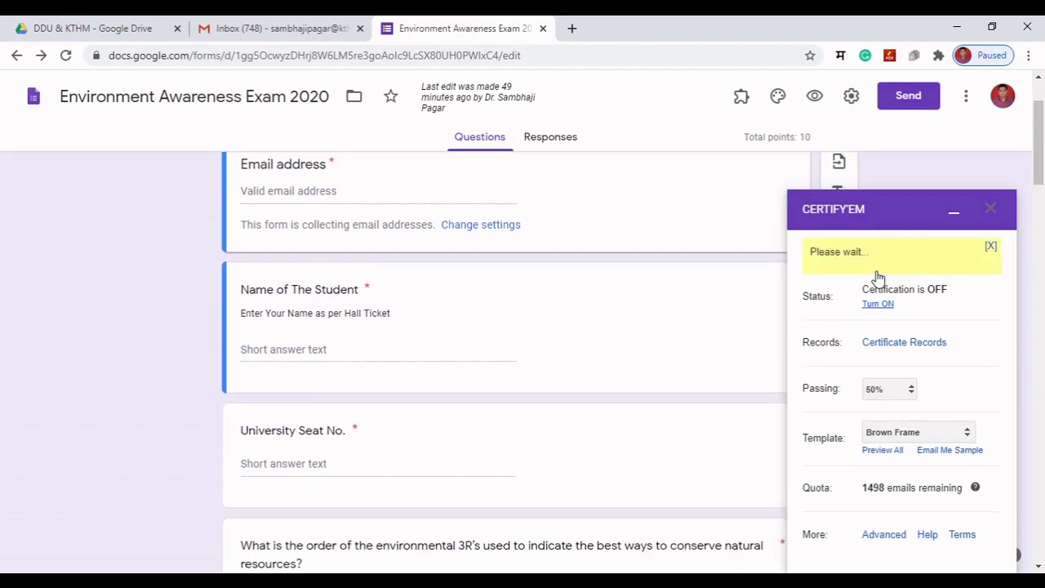
scroll(878, 278, "down", 1)
scroll(878, 278, "down", 5)
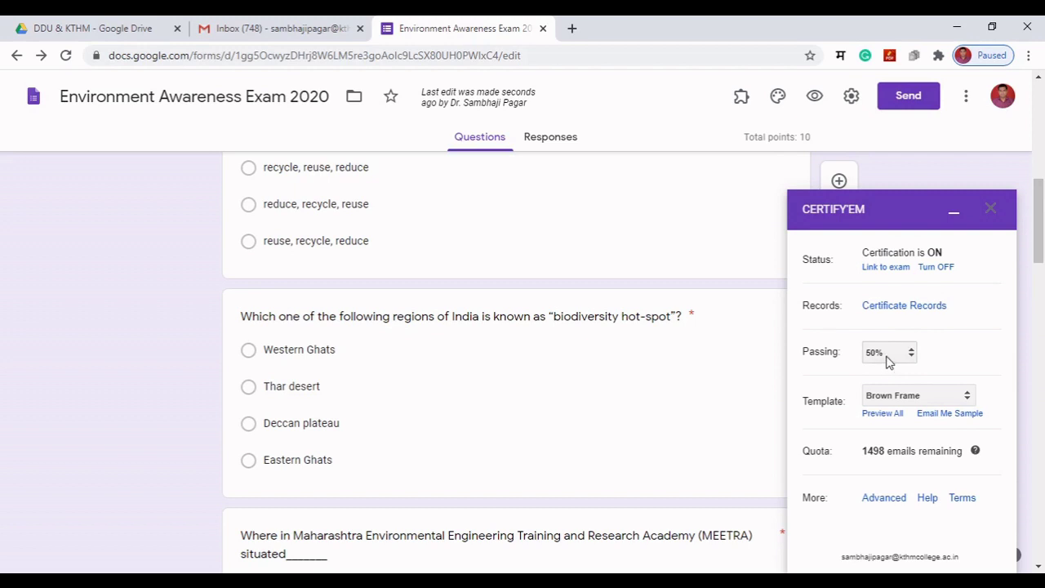
left_click(890, 357)
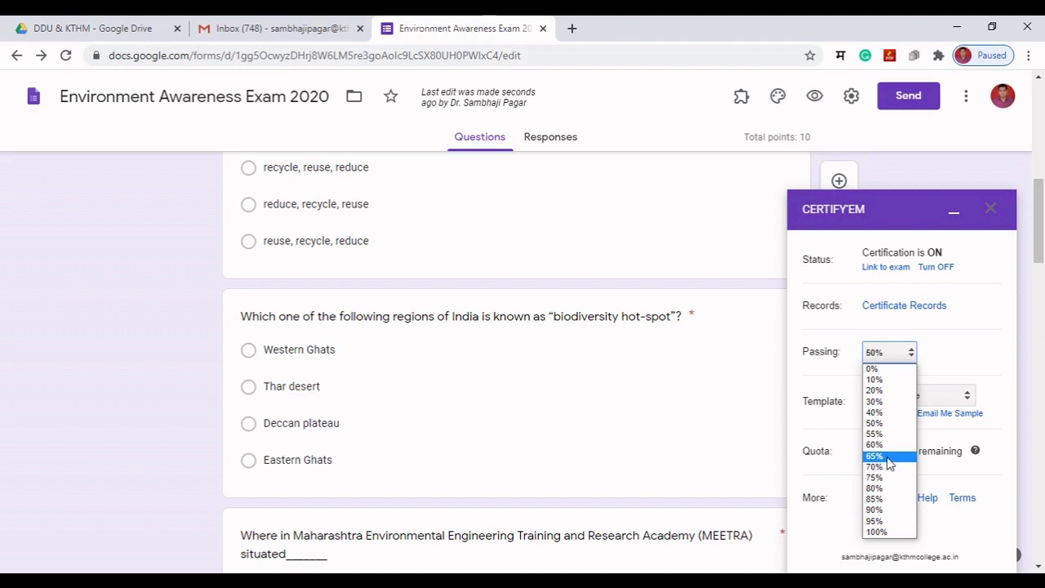
left_click(890, 369)
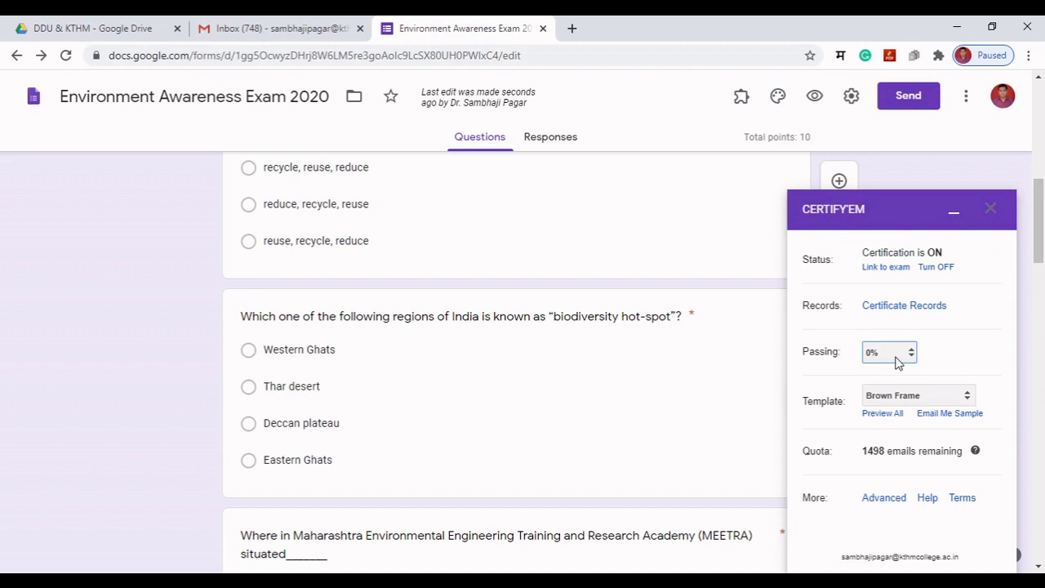
left_click(899, 362)
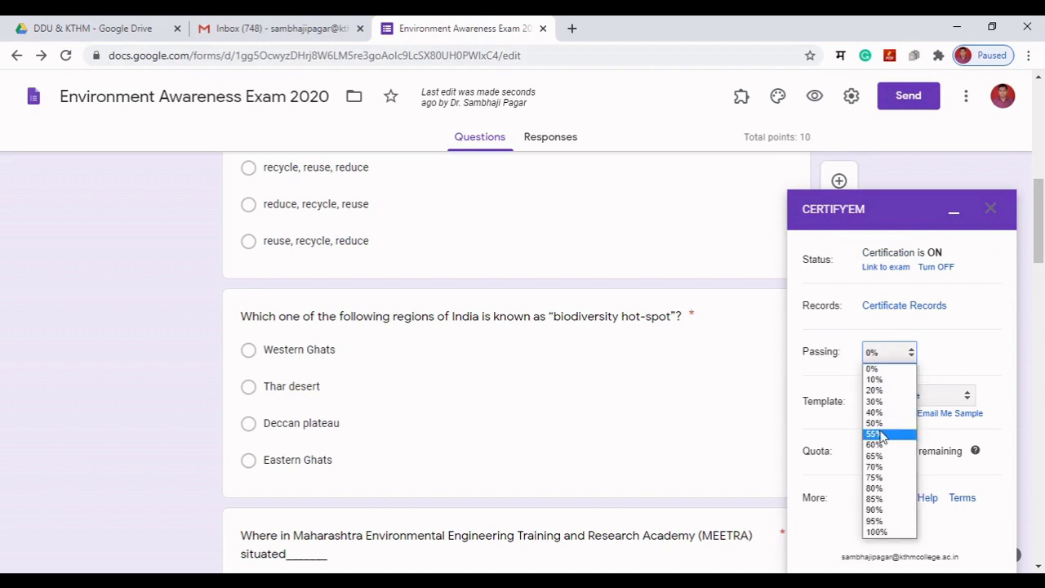
left_click(881, 425)
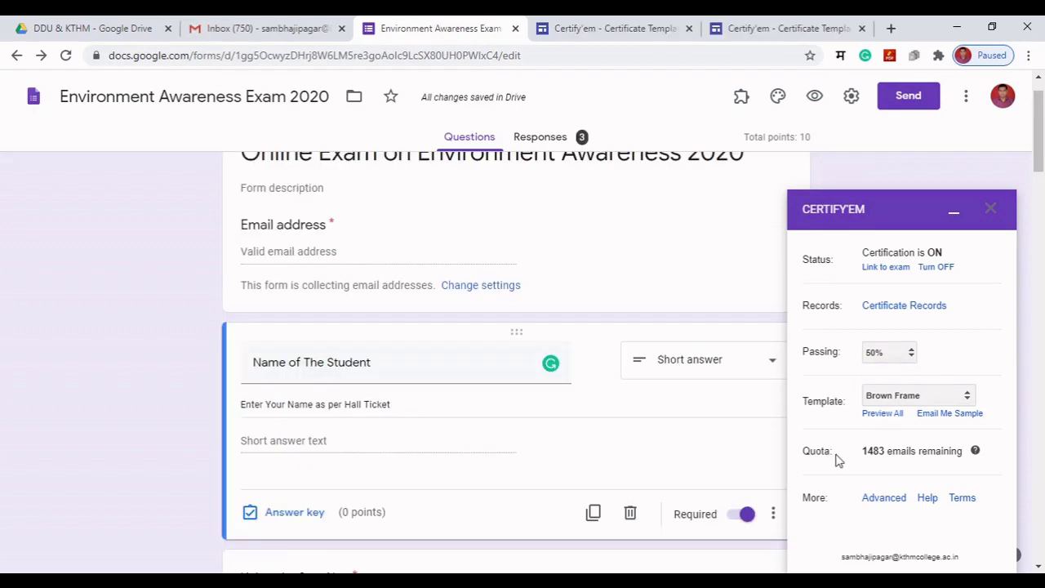
- Keep Brown Frame as the certificate template and open the Preview All template gallery
left_click(890, 396)
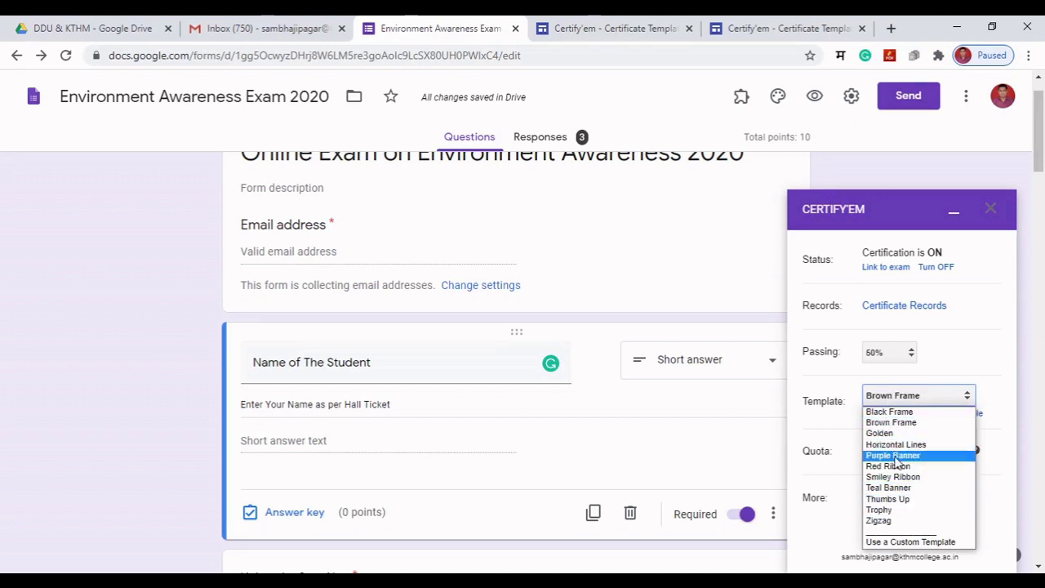
left_click(764, 475)
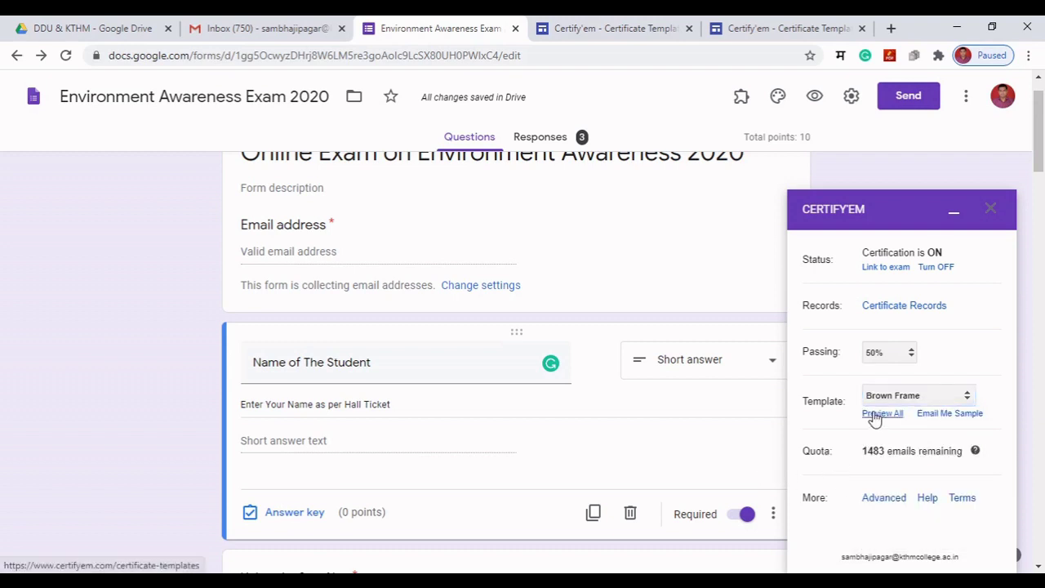
left_click(879, 415)
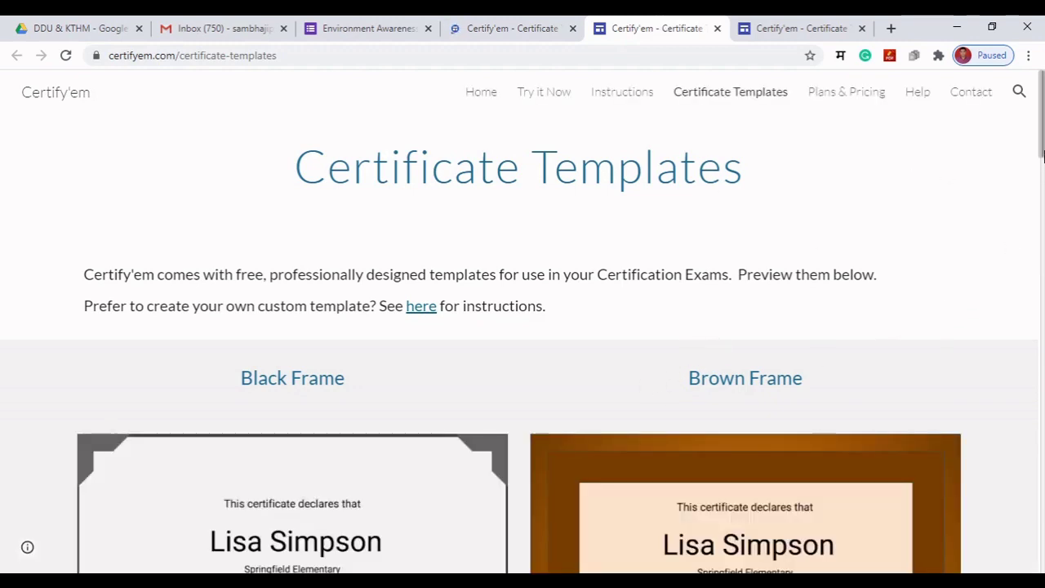
- Browse the Certificate Templates gallery, select the 'Brown Frame' heading and return to the form
scroll(1041, 203, "down", 3)
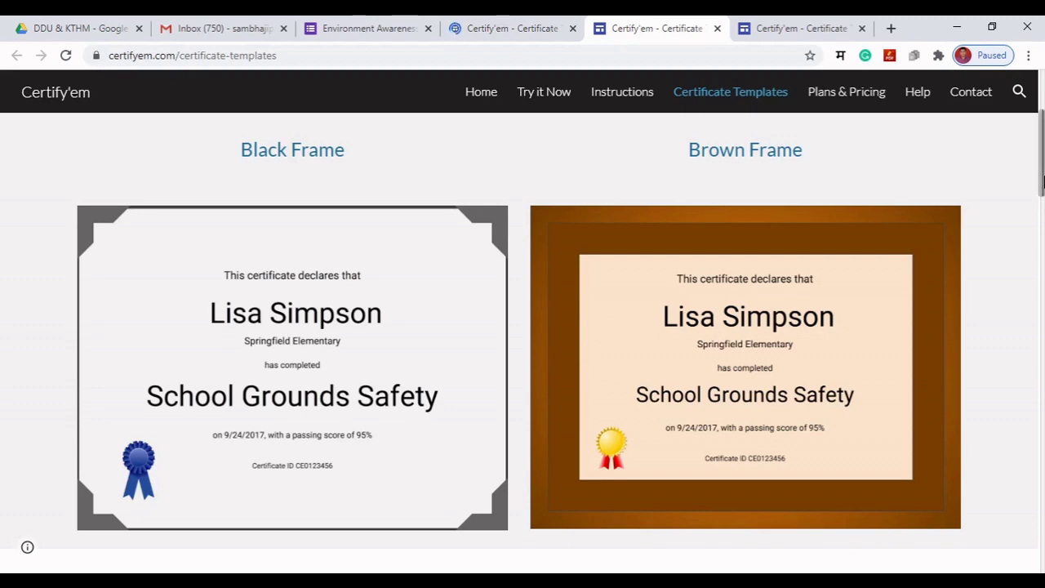
scroll(957, 264, "down", 1)
scroll(811, 350, "down", 4)
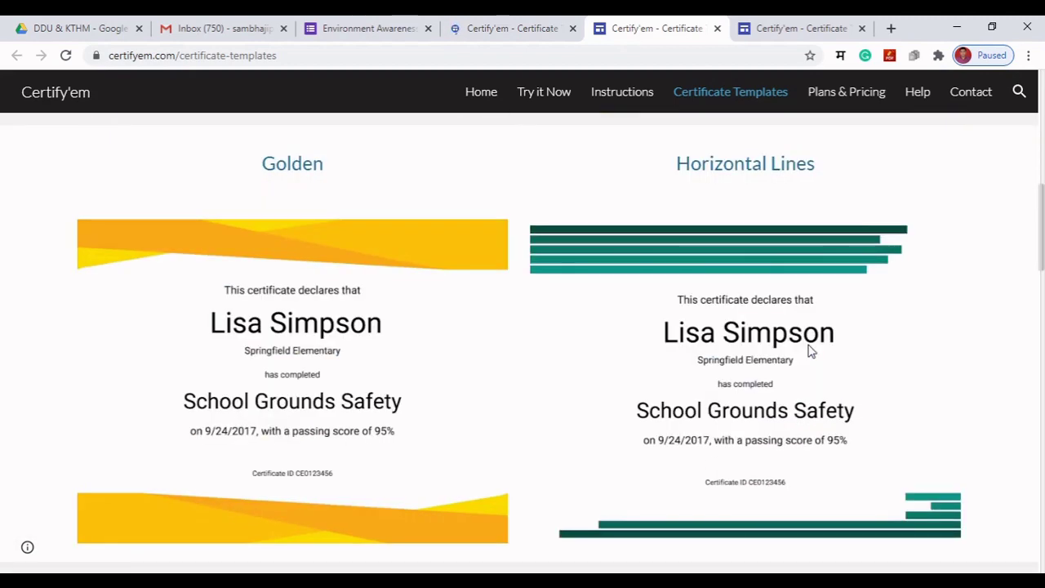
scroll(811, 350, "down", 13)
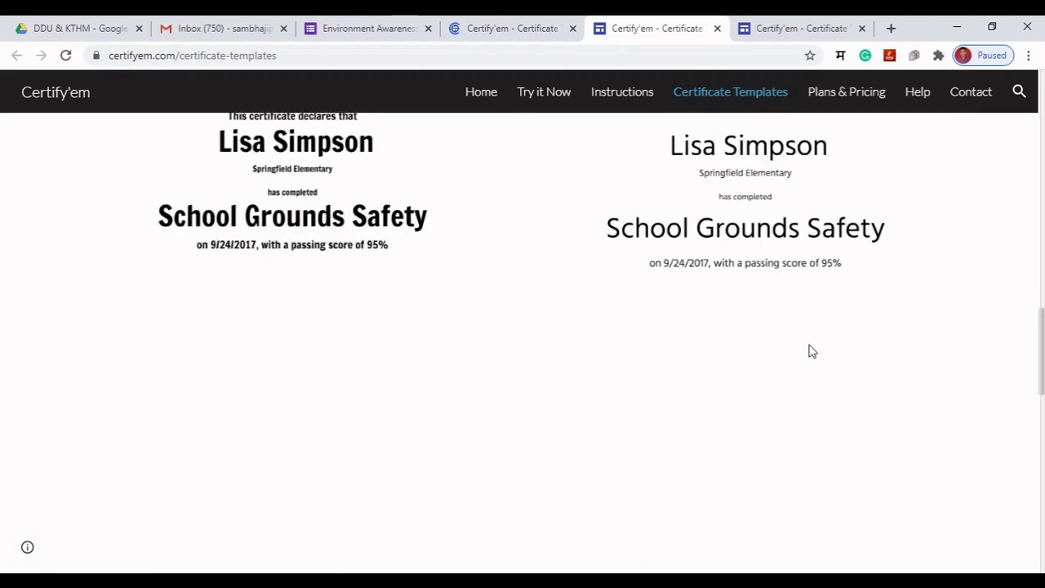
scroll(811, 350, "down", 6)
scroll(811, 349, "up", 4)
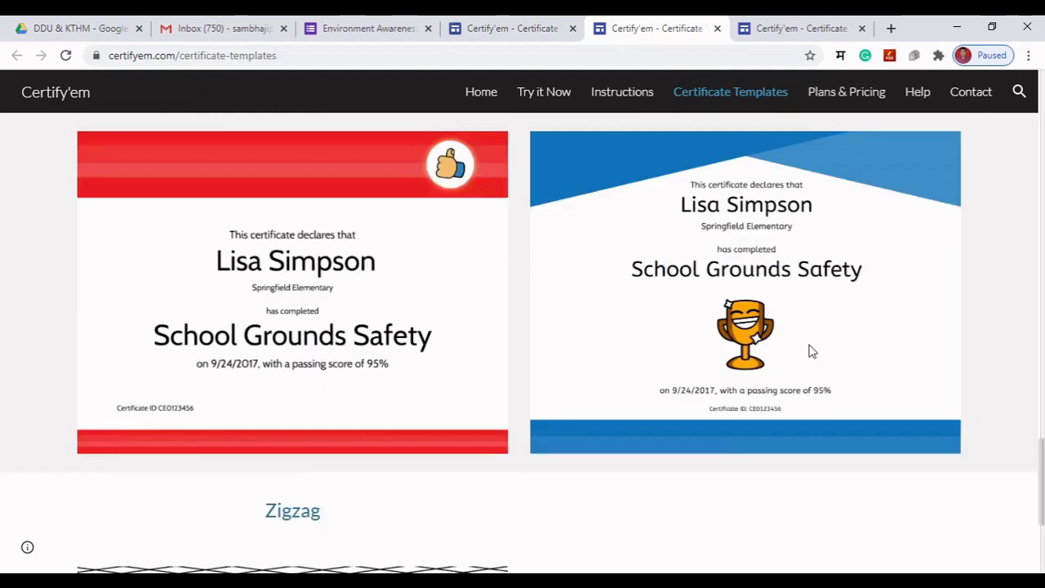
scroll(811, 350, "up", 14)
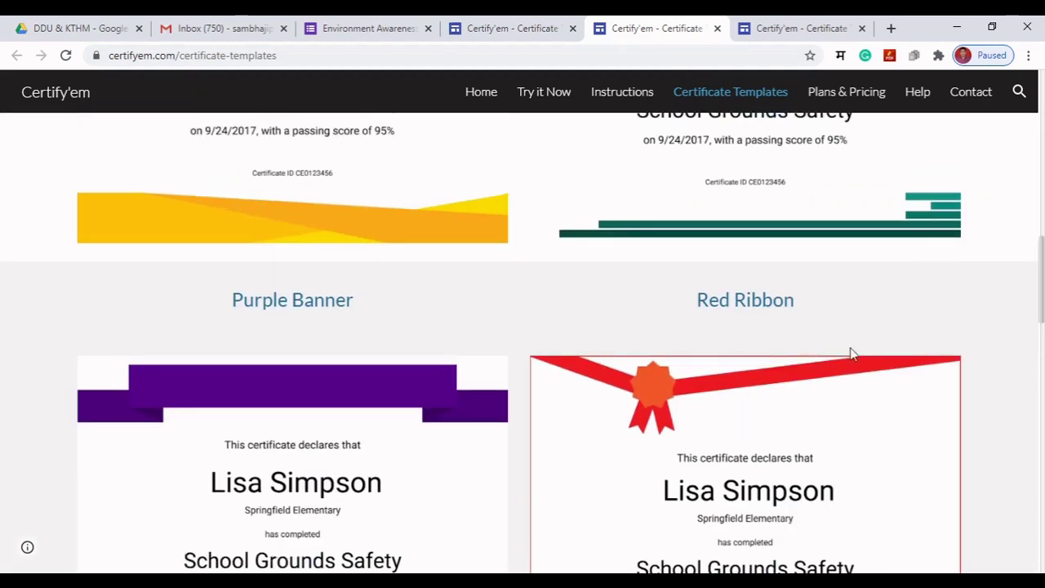
scroll(852, 354, "up", 8)
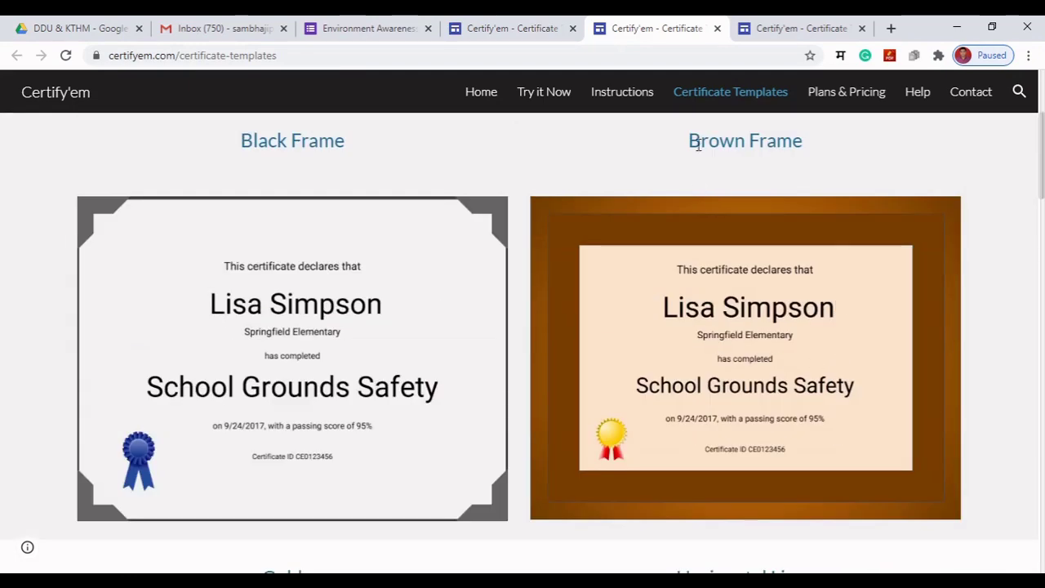
left_click_drag(690, 141, 804, 140)
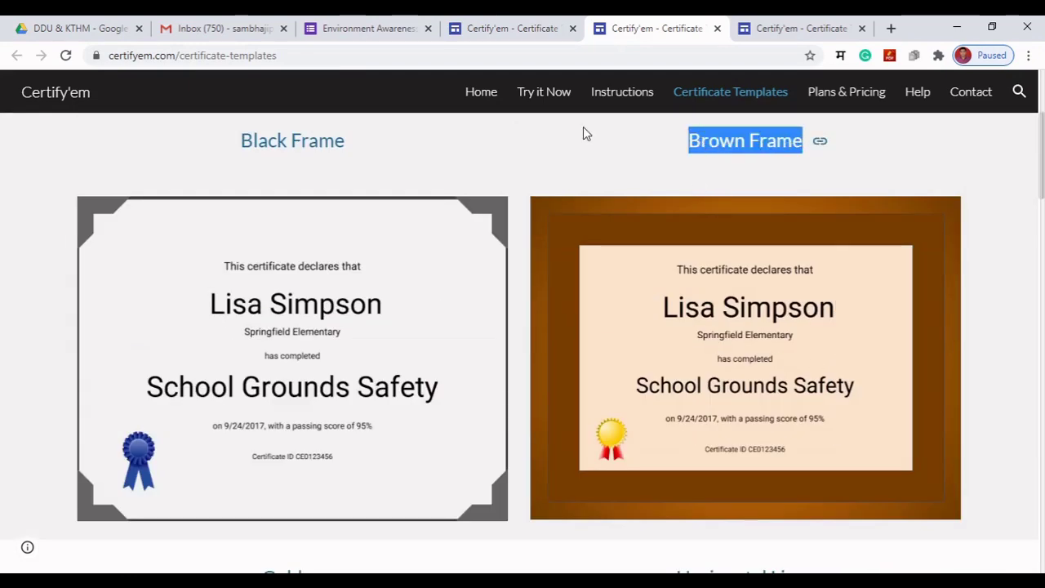
key("ctrl+3")
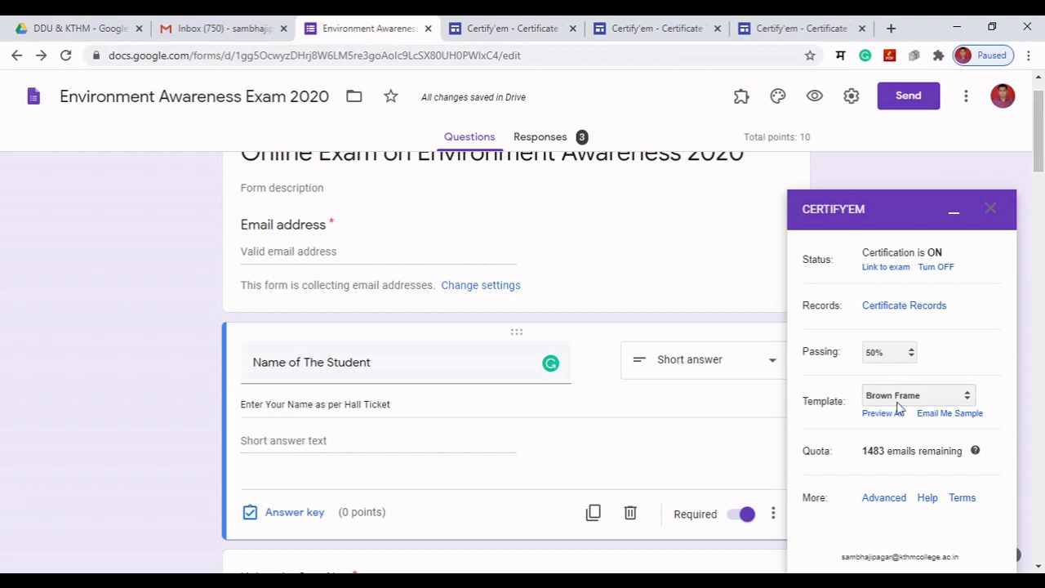
- Confirm Brown Frame in the Template dropdown and open Certify'em's Advanced options
left_click(898, 399)
left_click(903, 423)
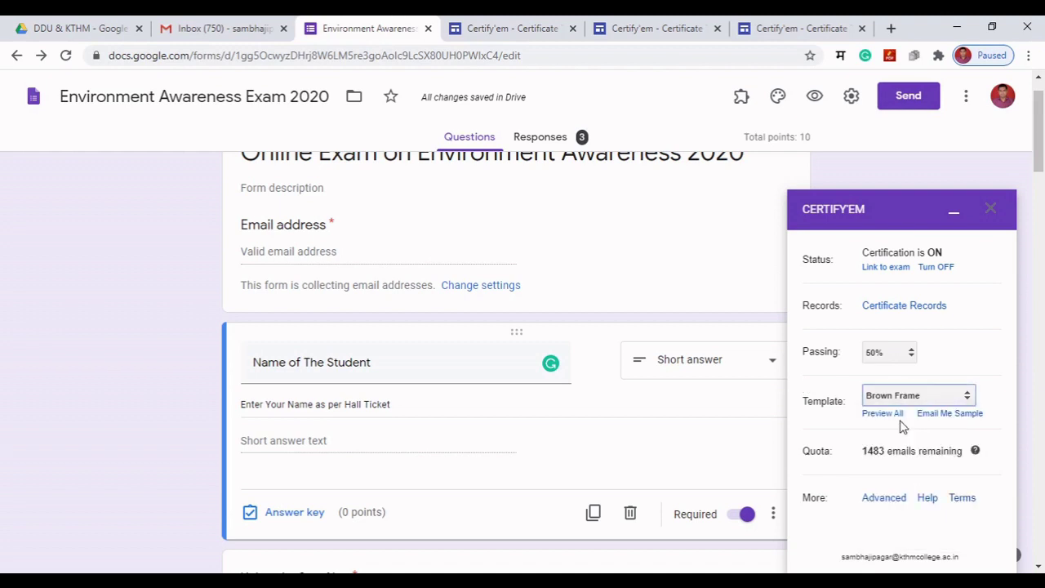
left_click(887, 499)
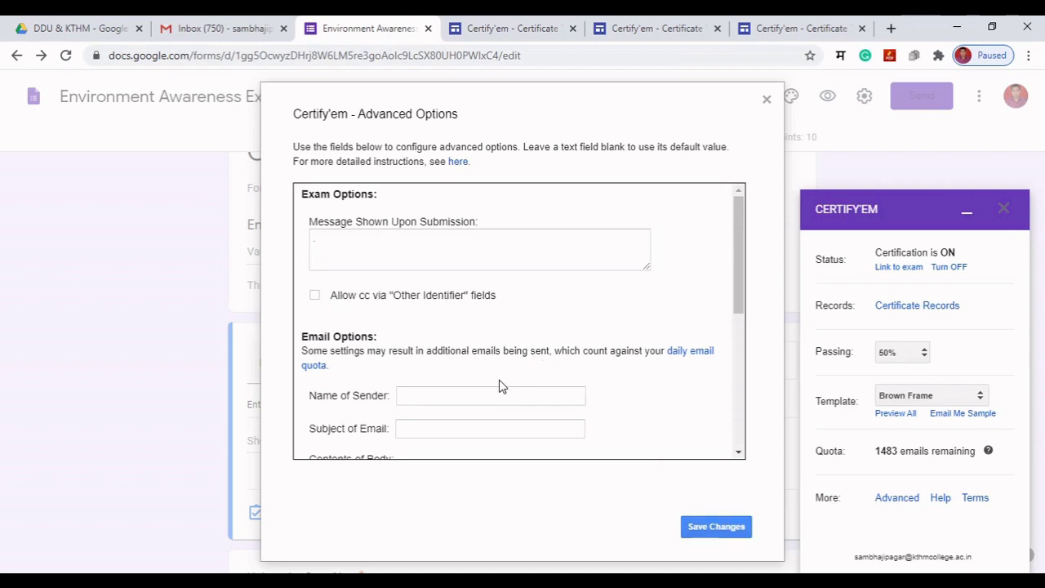
- Set the submission message to 'Thank you for submission. You will receive certificate if you score more thank 50 %'
left_click(366, 250)
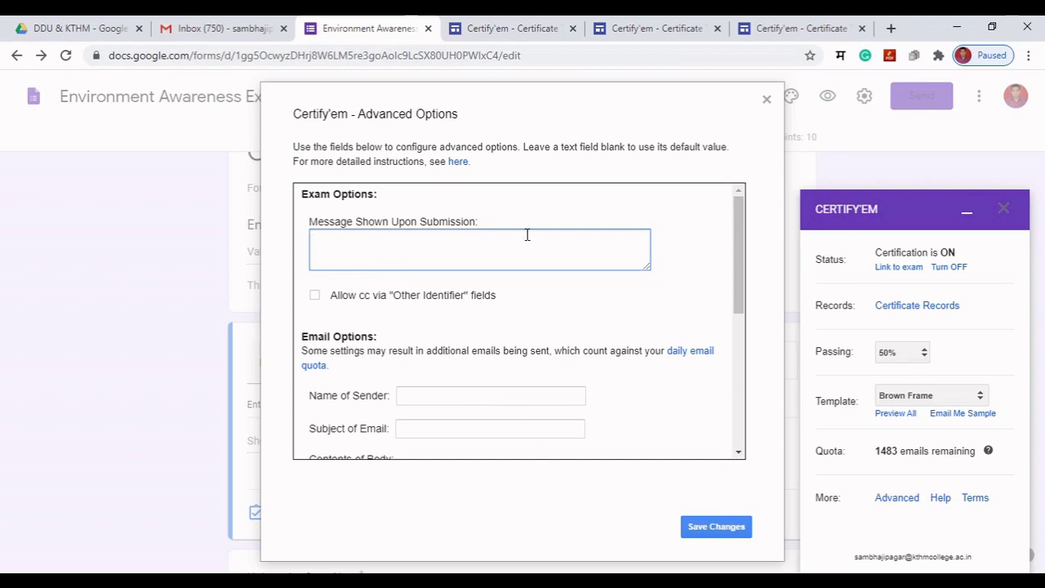
type("Thank you for submission. ")
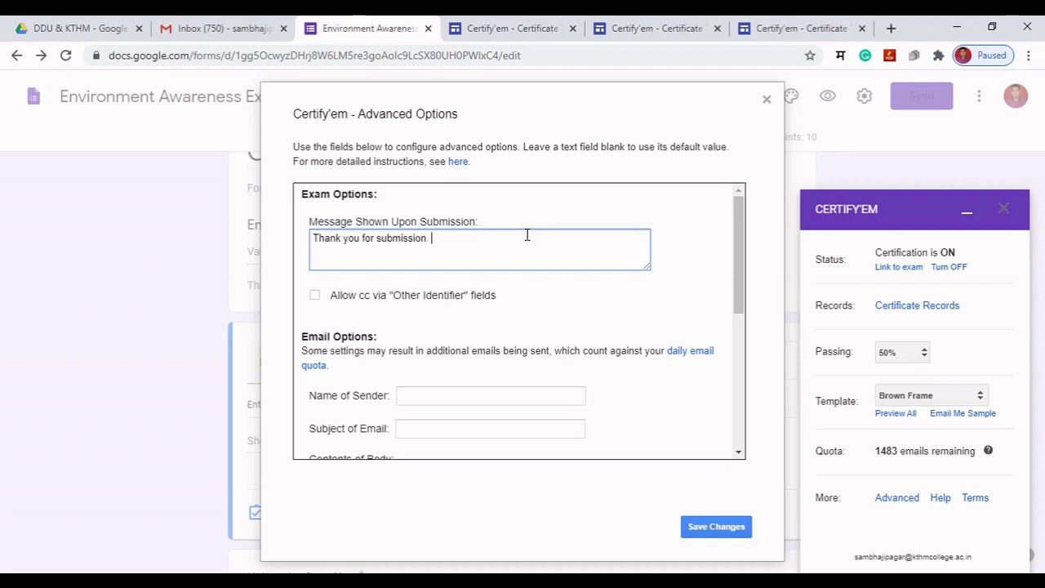
type("You will receive certificate if you")
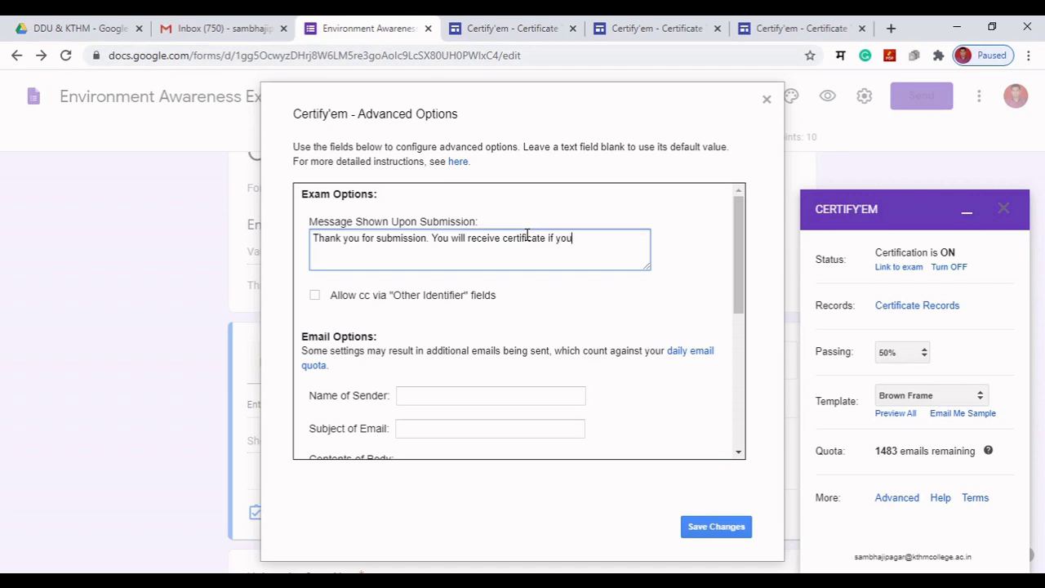
type(" score more thank 50 %.")
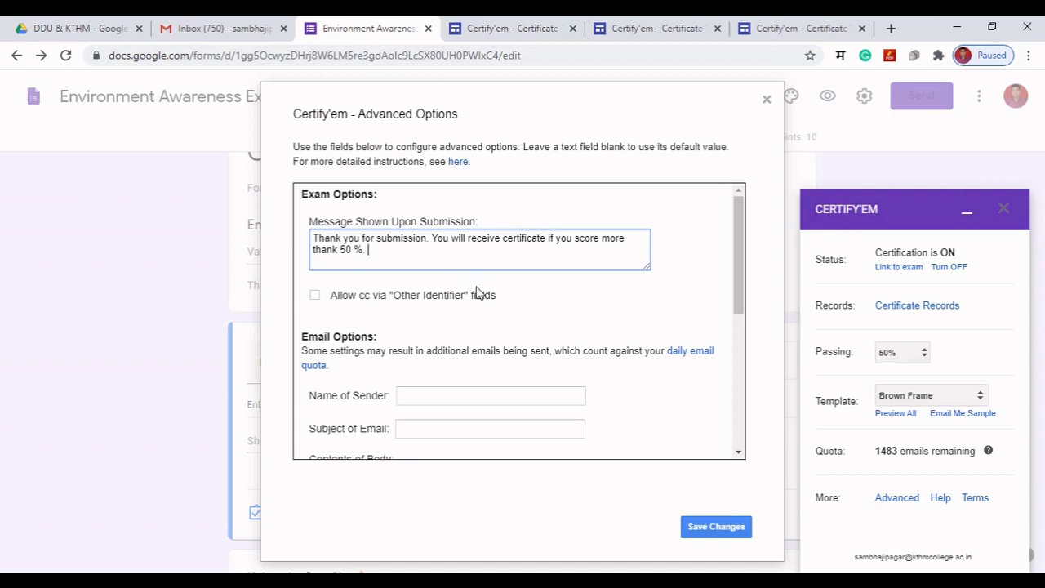
left_click_drag(741, 286, 742, 311)
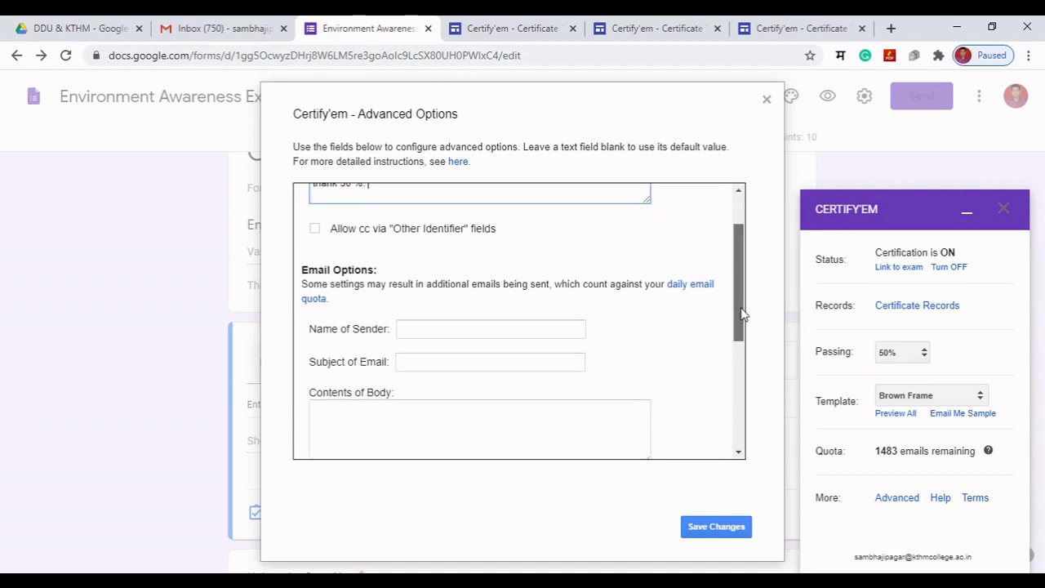
- Enter the sender's name and the e-mail subject 'Certificate of Participation.'
left_click(400, 329)
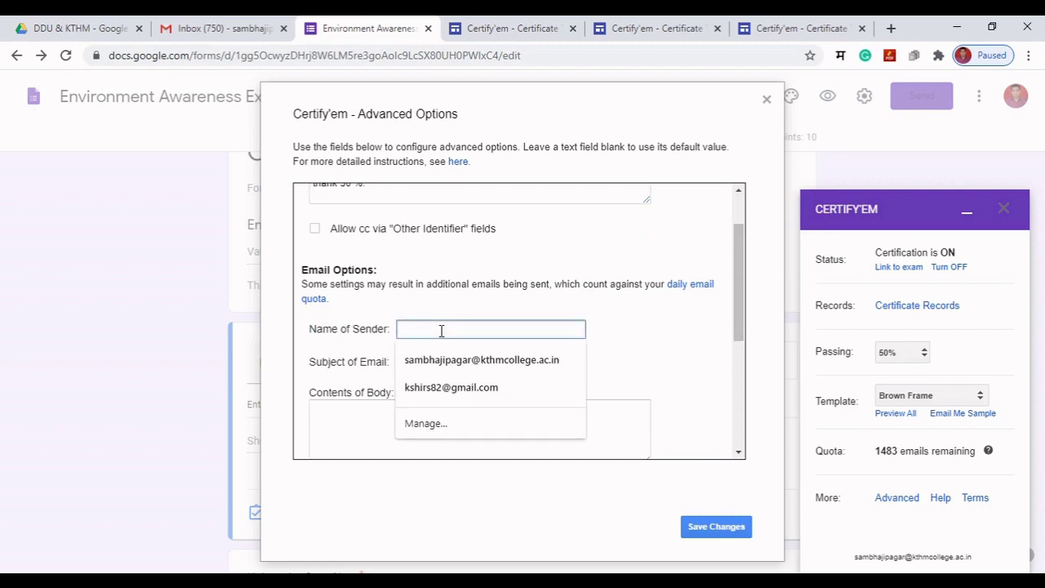
type("Dr.Samb")
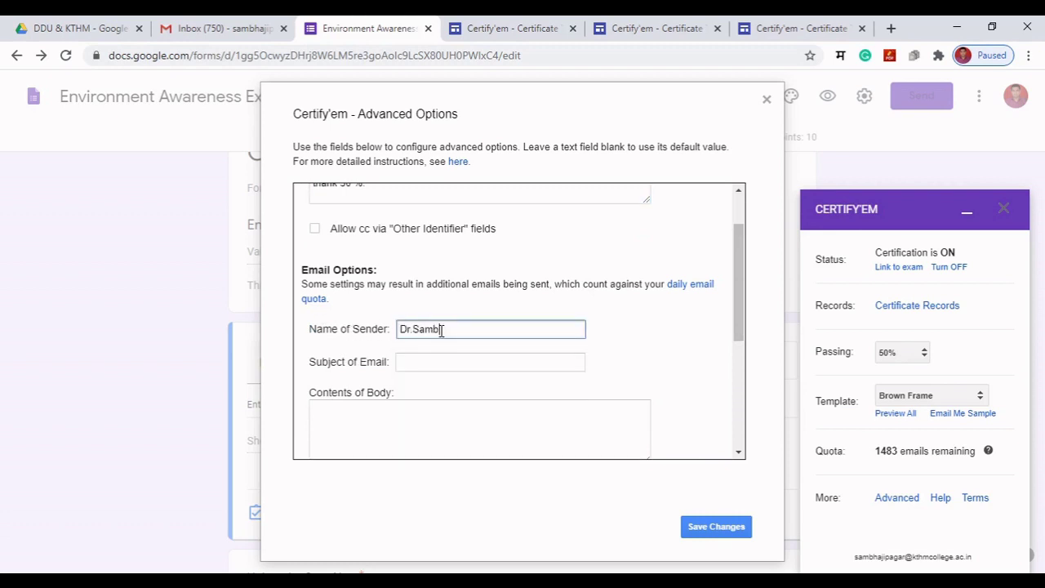
type("haji Pagar")
left_click_drag(741, 287, 742, 299)
left_click(418, 335)
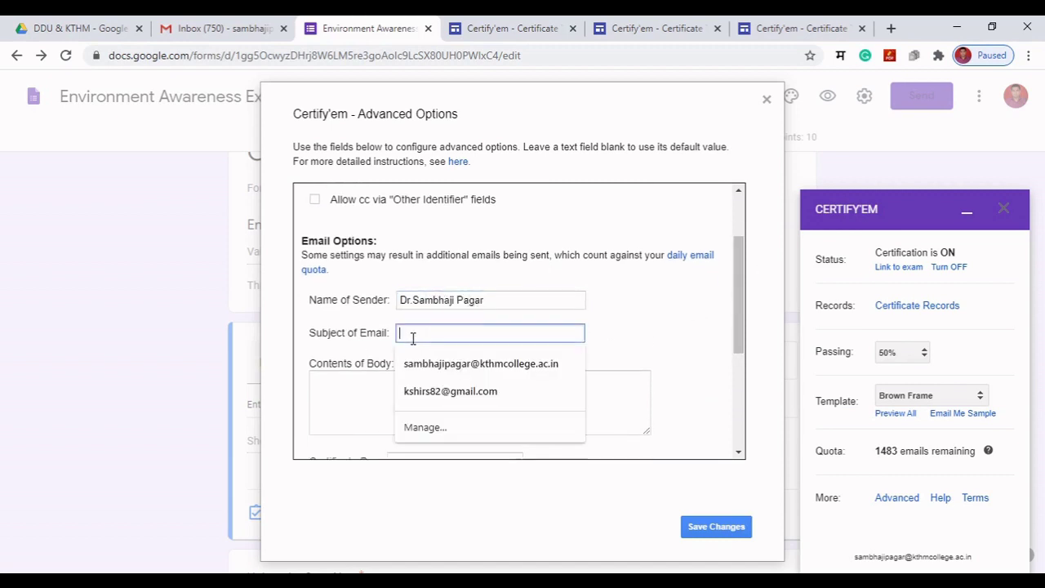
type("C")
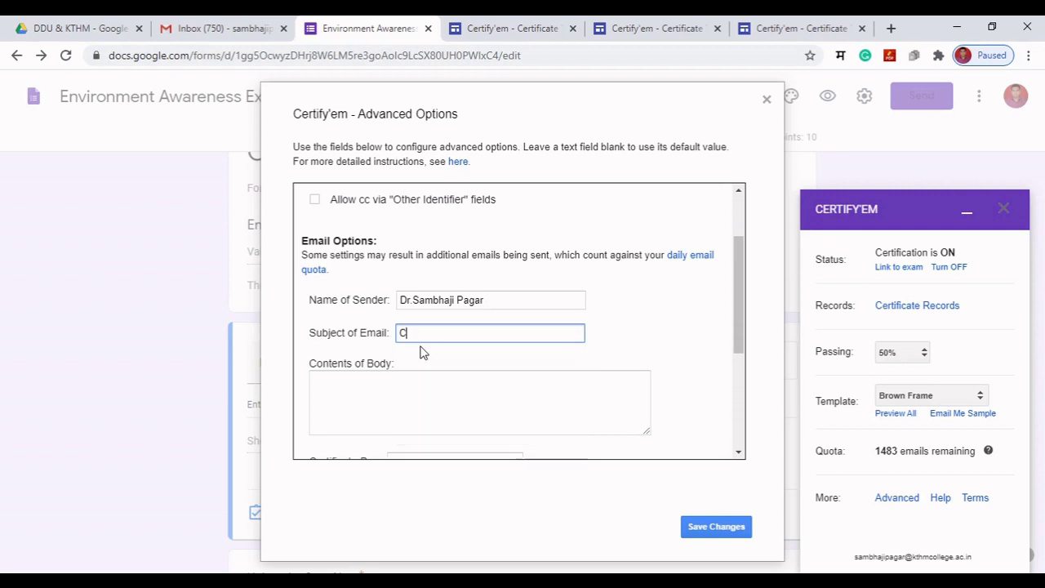
type("ertificate of Participation.")
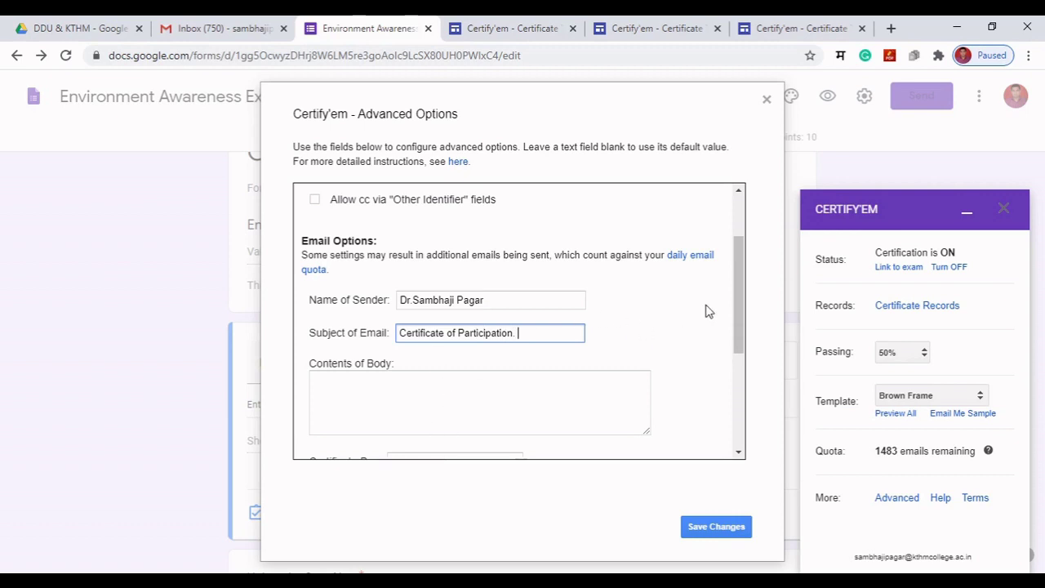
left_click_drag(735, 302, 735, 315)
left_click(336, 365)
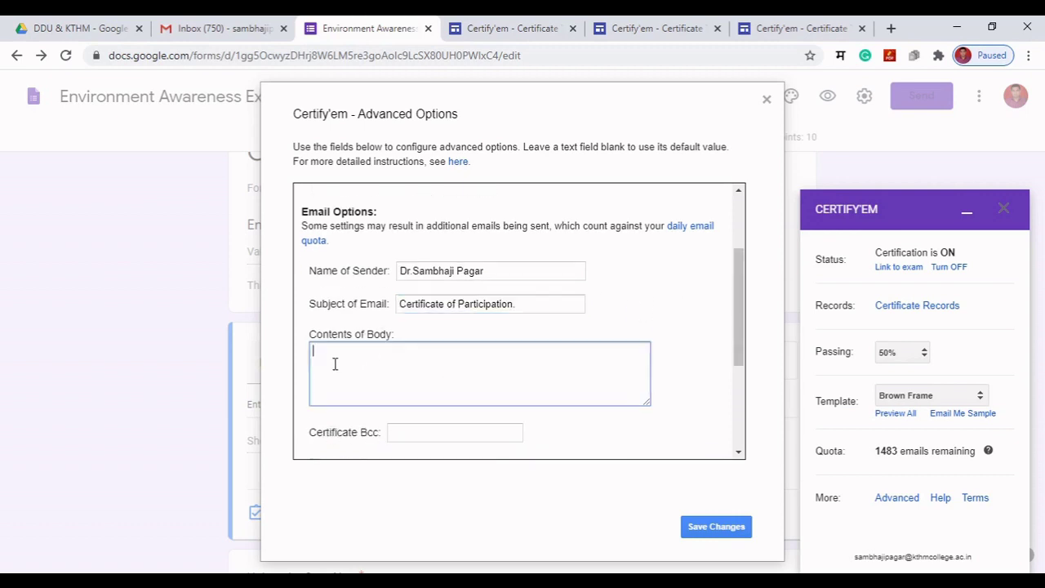
- Write the body 'Congratulation. You have passed the exam. Find attached certificate.' with a Regards sign-off and sender's name
type("Congratulation")
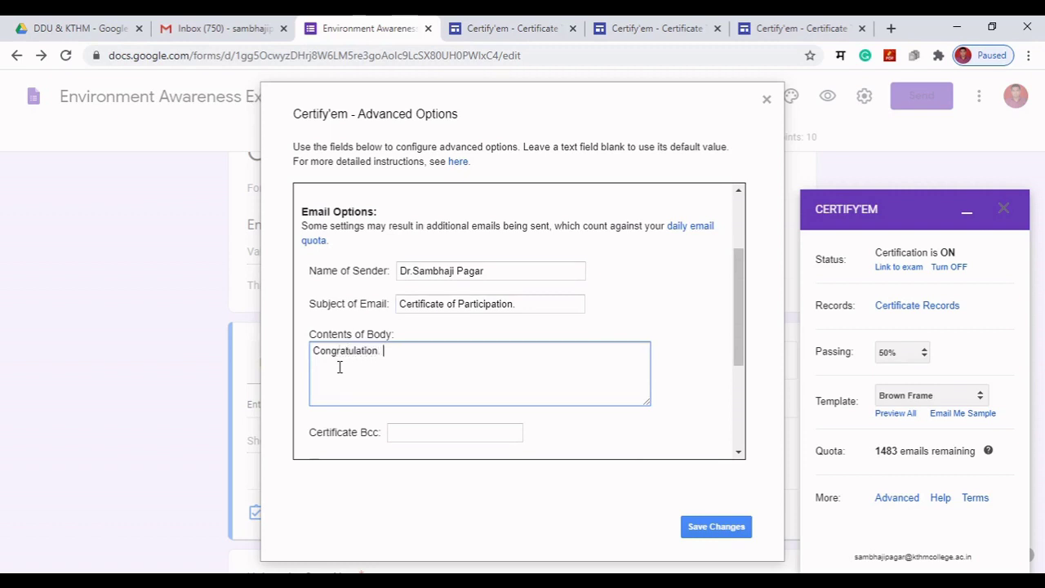
type(". You have passed the ")
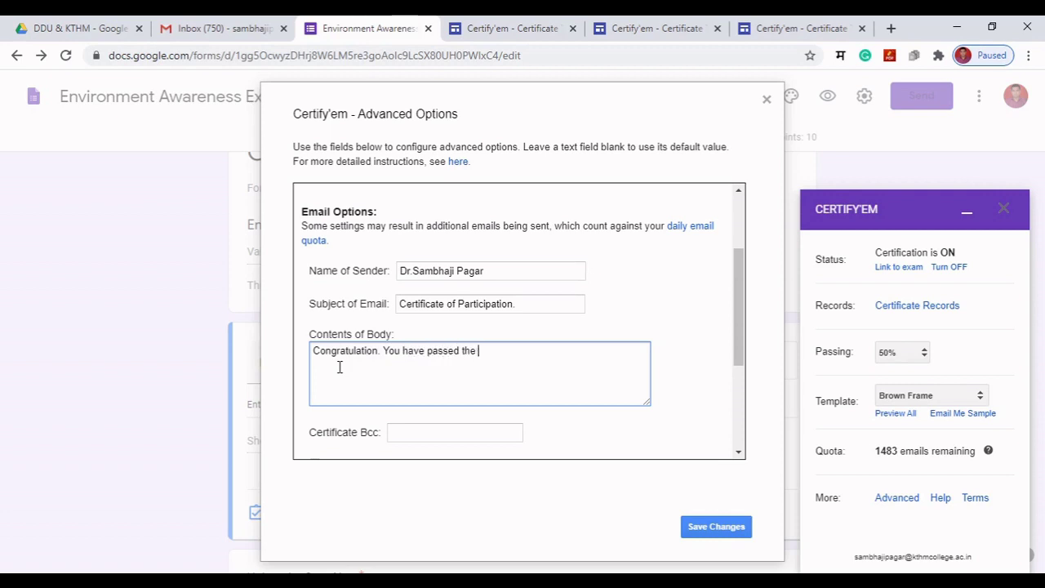
type("exam. ")
type("Fin")
type("d attached")
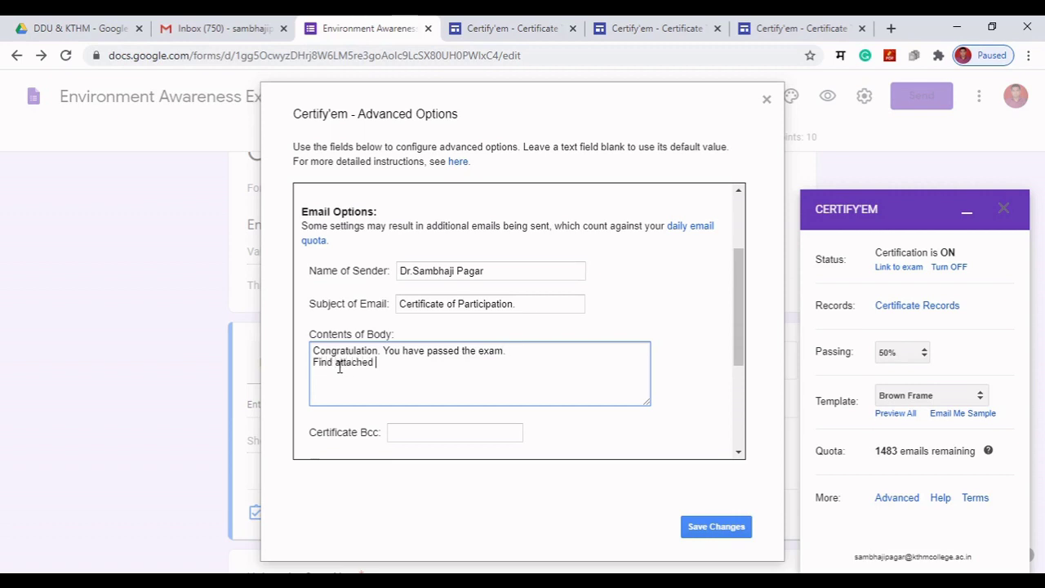
type(" certificate.")
key("Return")
type("Regard")
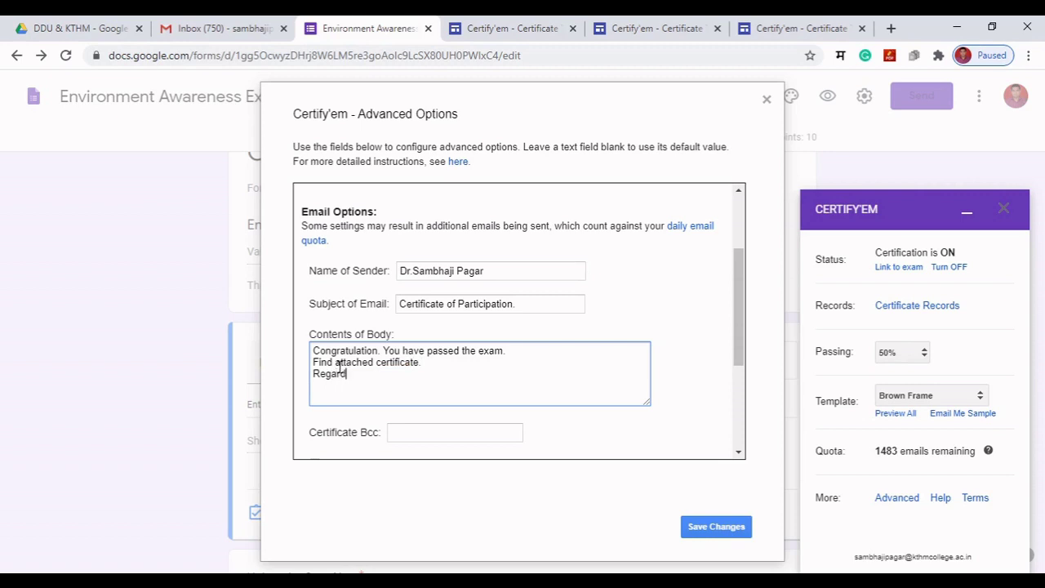
type("s, Sambhaji")
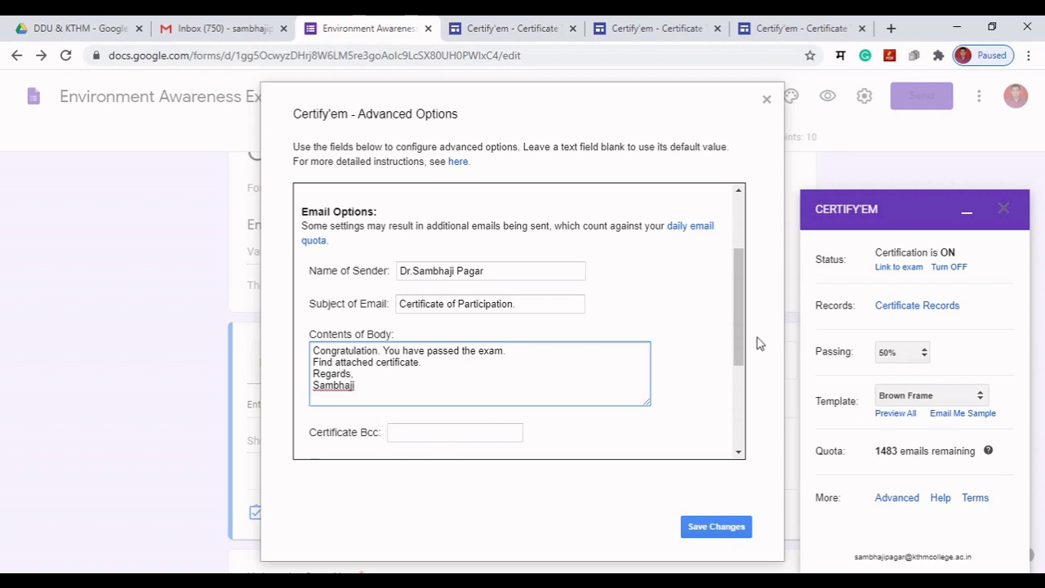
left_click_drag(740, 344, 742, 409)
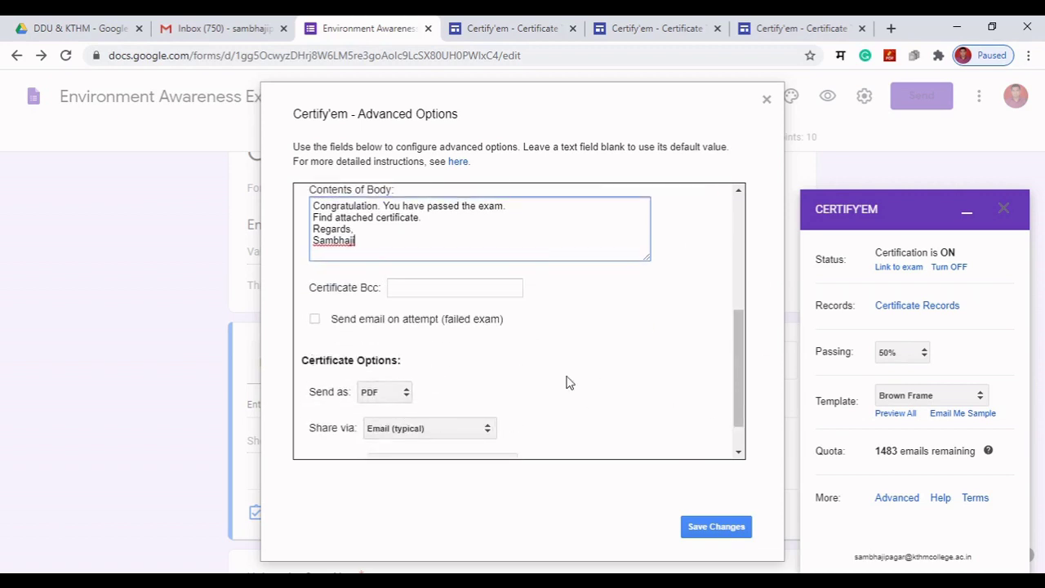
- Keep PDF as the e-mailed certificate format and save Certify'em's advanced options
left_click(390, 396)
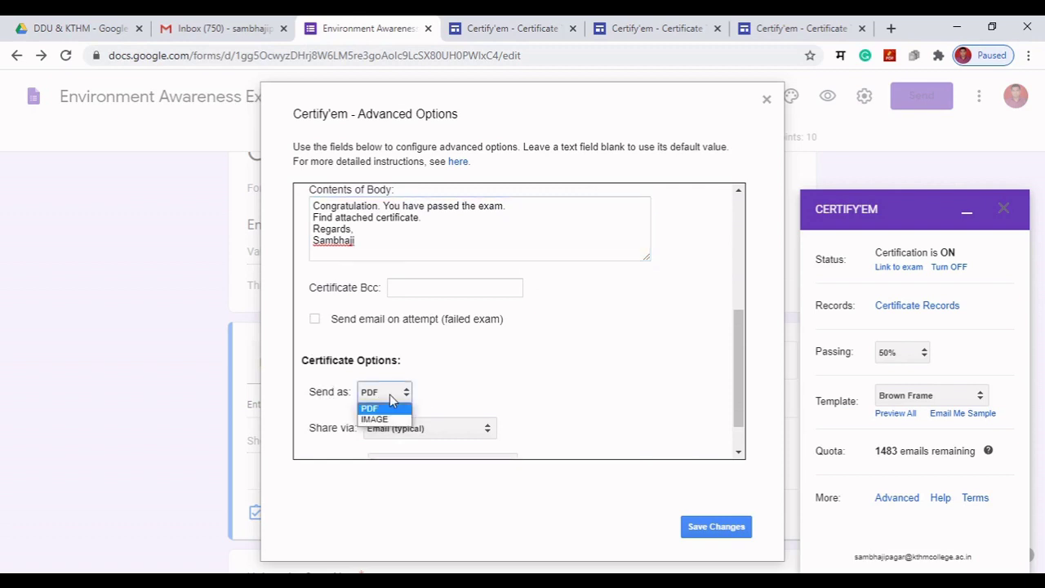
left_click(563, 351)
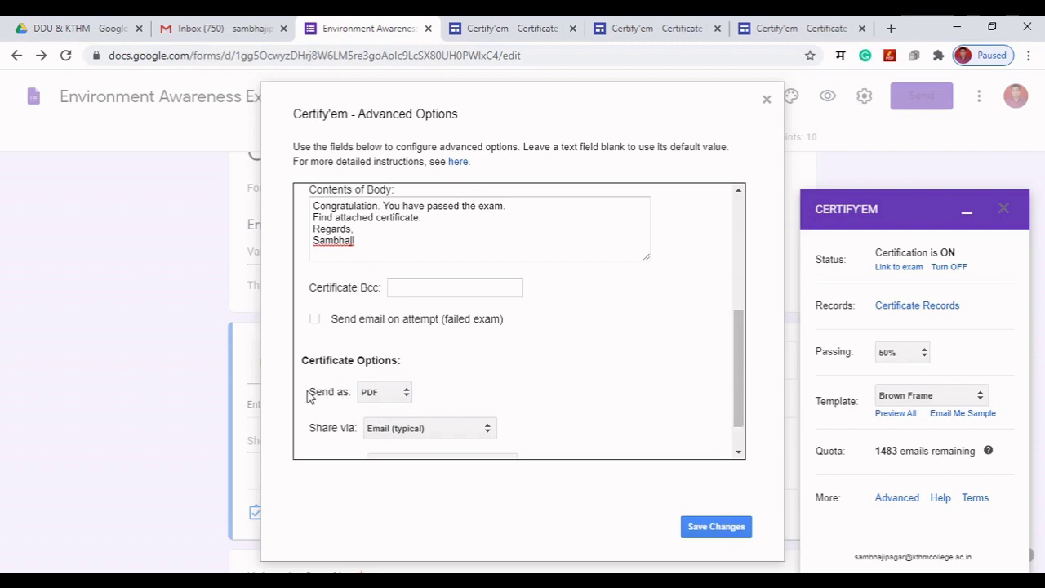
left_click_drag(311, 392, 343, 393)
left_click(376, 395)
left_click(378, 409)
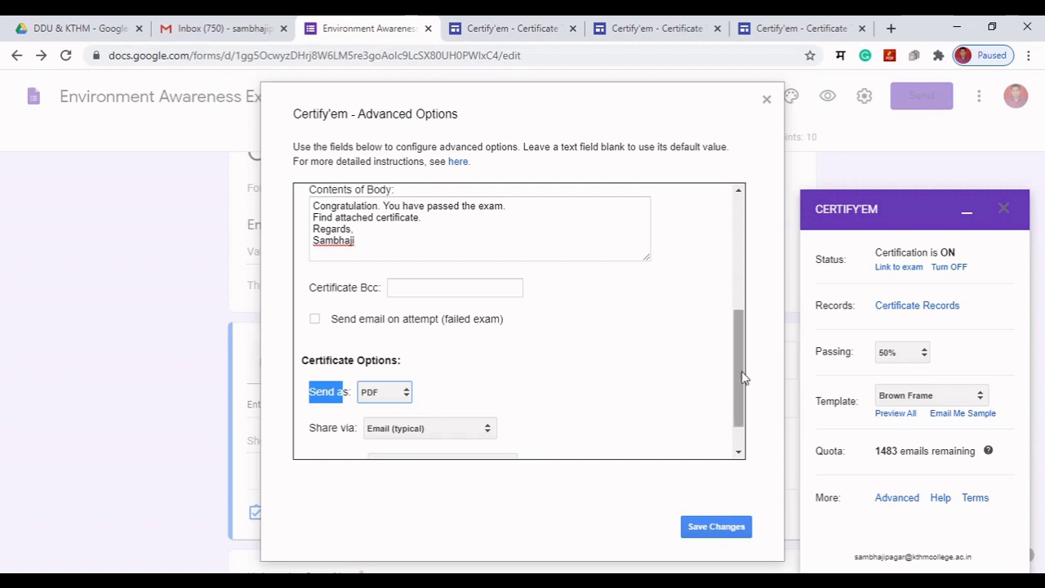
left_click_drag(744, 376, 747, 409)
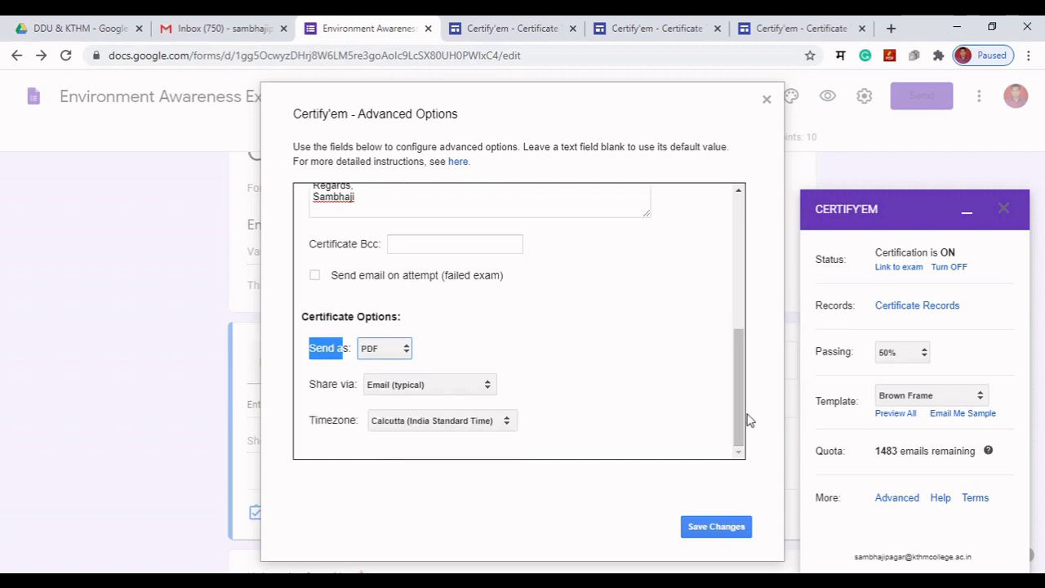
left_click(714, 528)
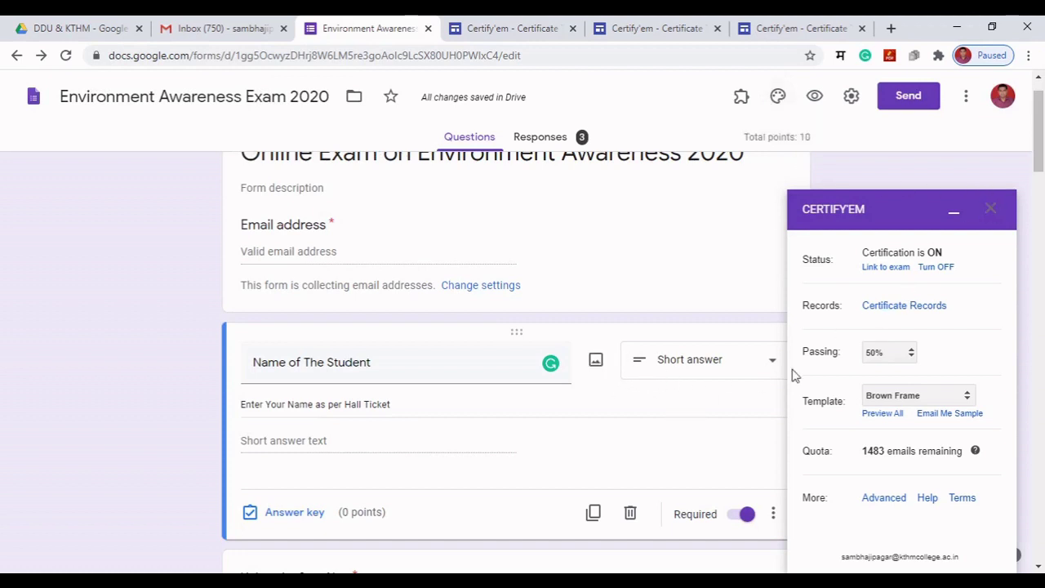
- Close the Certify'em panel and preview the quiz as a student sees it
left_click(992, 210)
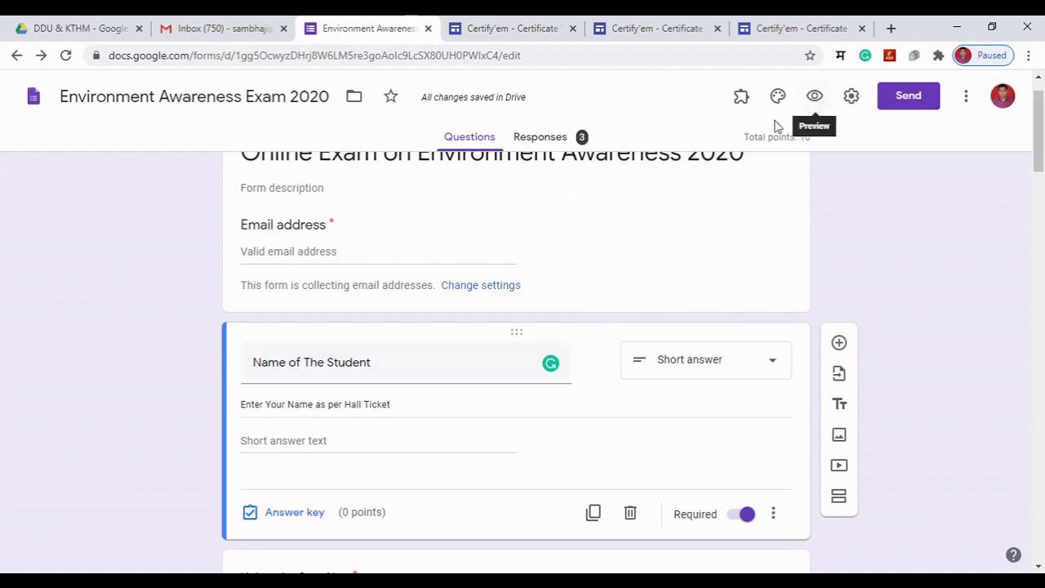
left_click(815, 96)
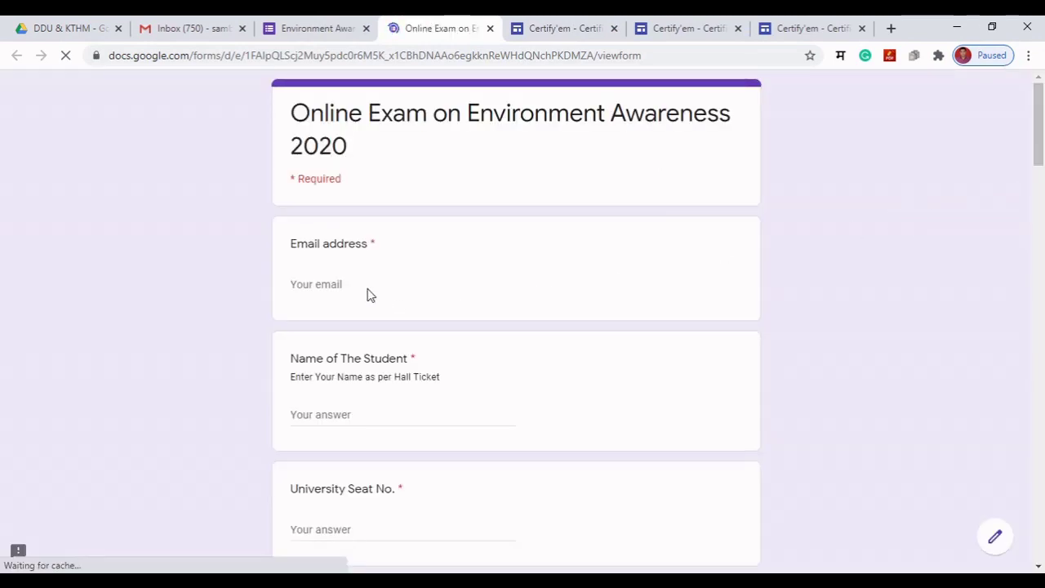
left_click_drag(1039, 159, 1039, 155)
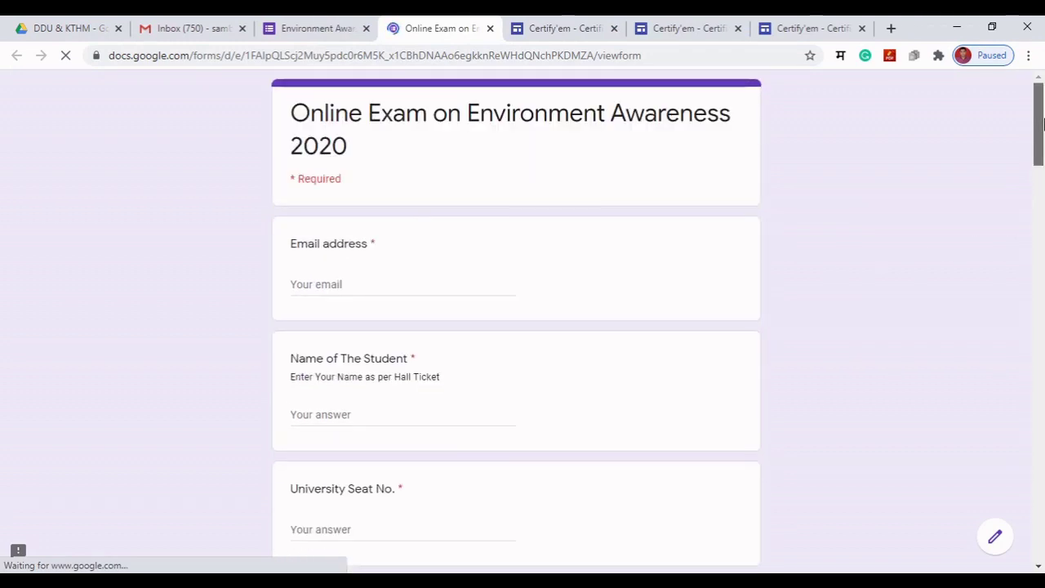
- Fill in the student's e-mail address, full name and University Seat No
left_click(324, 283)
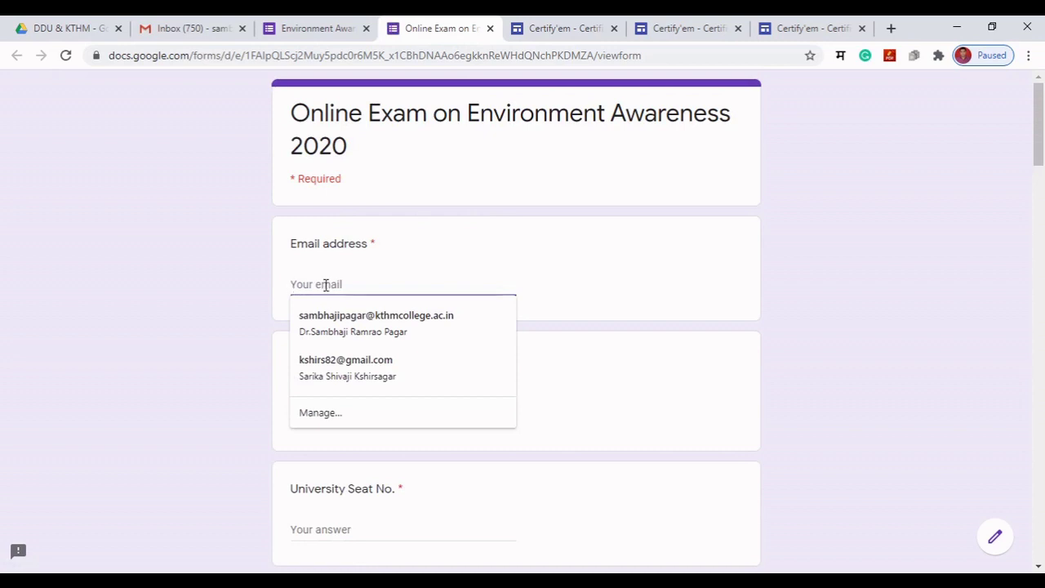
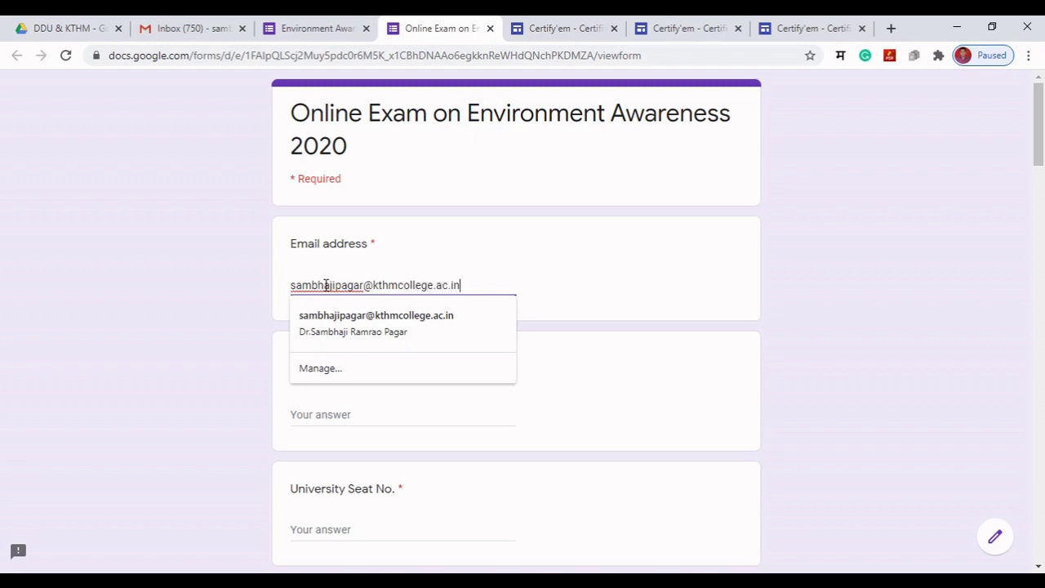
left_click(840, 325)
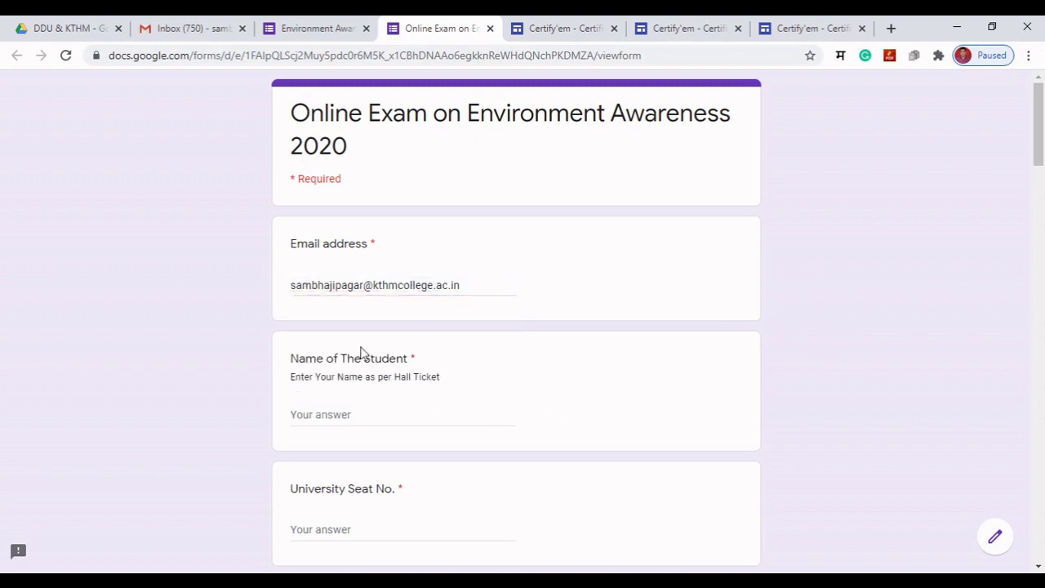
left_click(345, 415)
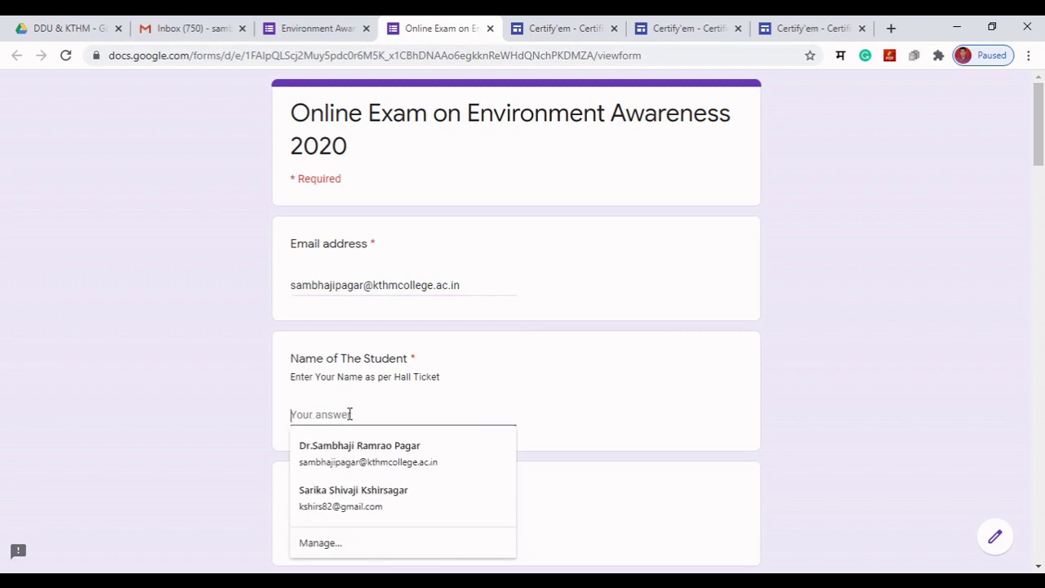
type("Dr.Sambhaji")
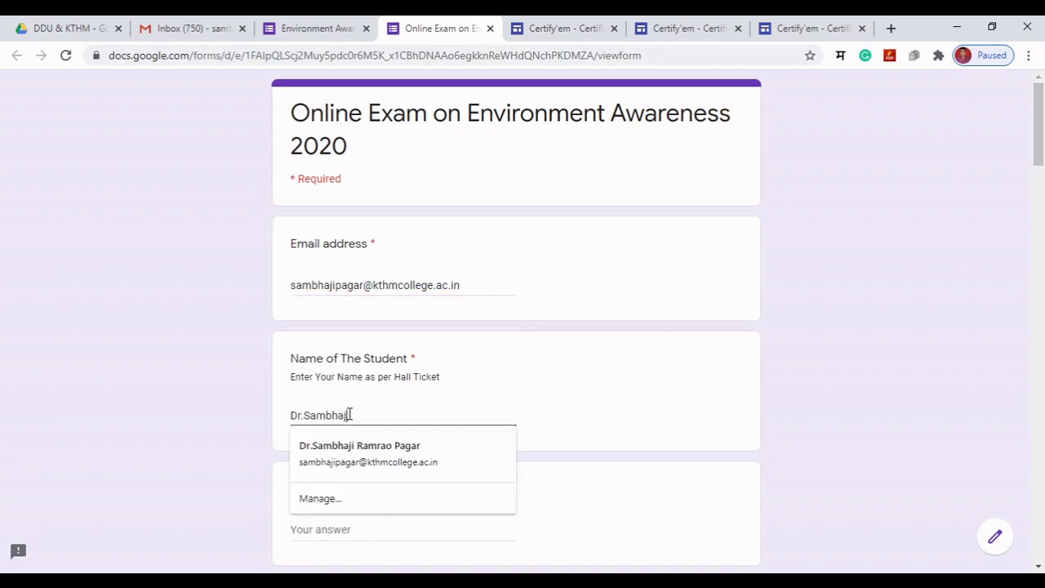
type(" Pagar")
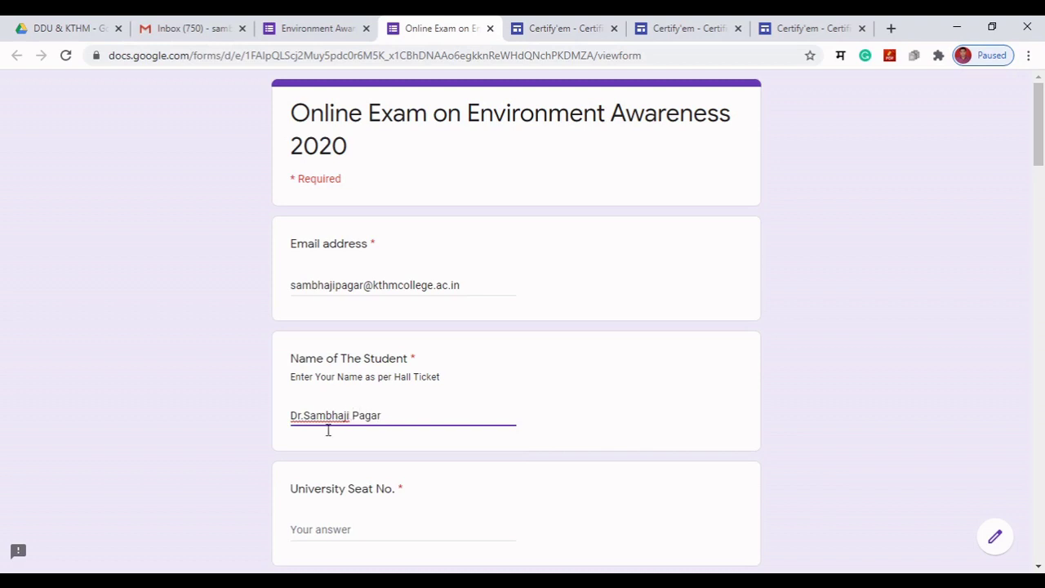
left_click(943, 213)
scroll(503, 303, "down", 3)
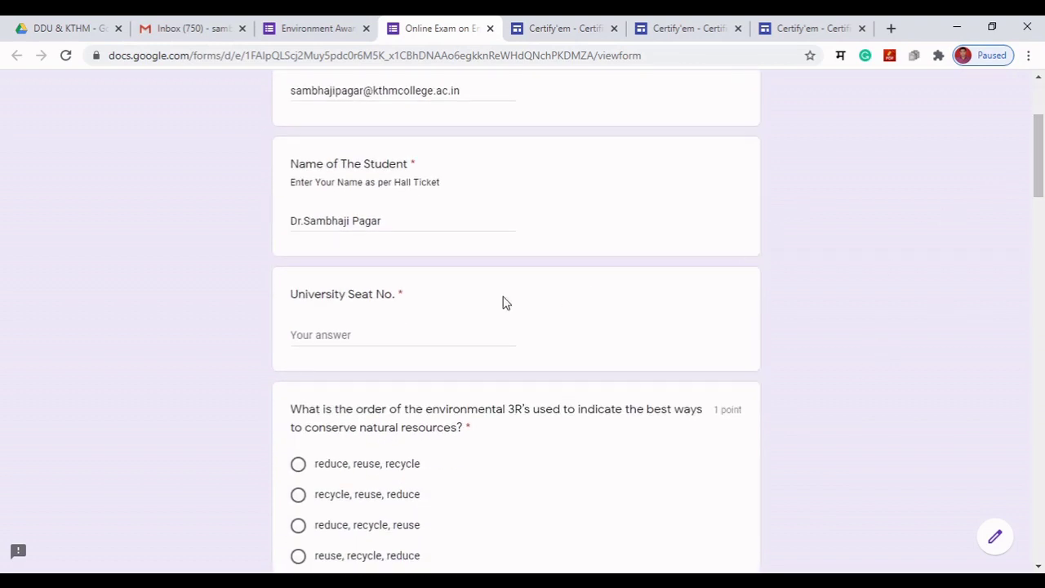
left_click(321, 335)
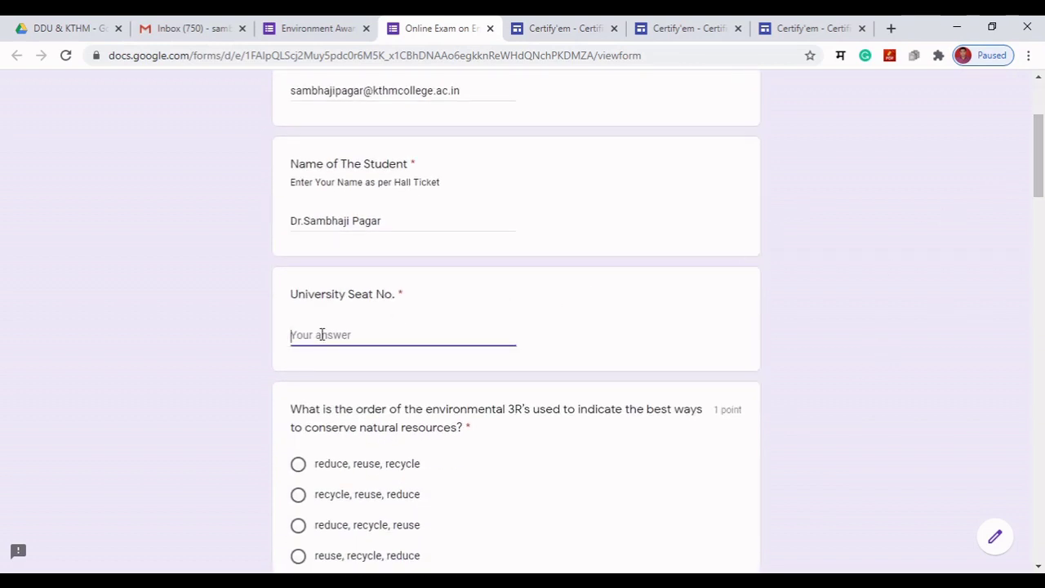
type("54321")
- Answer reduce/reuse/recycle, Western Ghats, Nashik and 5th June for the first four questions
scroll(1040, 164, "down", 3)
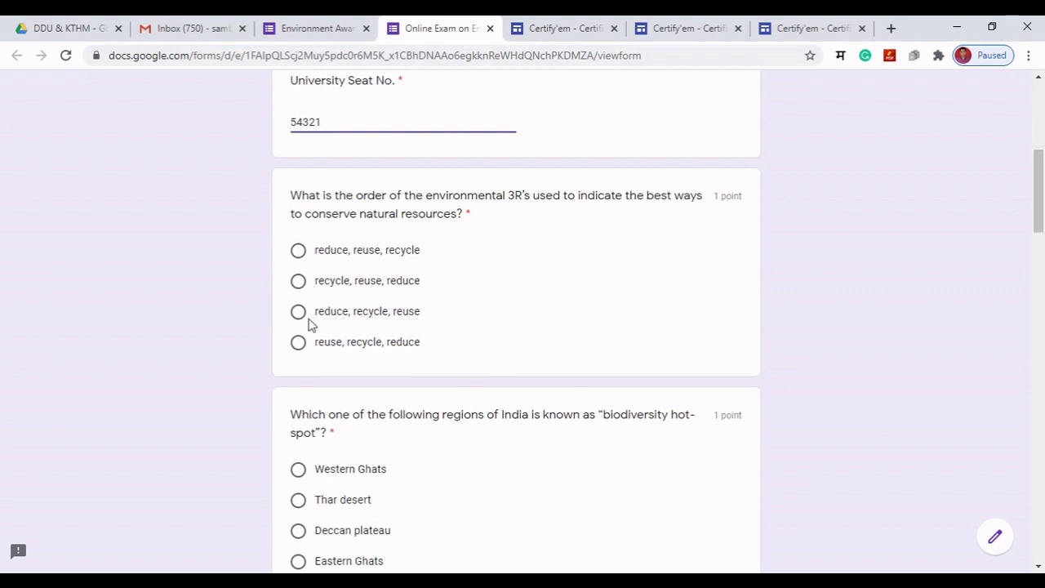
left_click(298, 251)
scroll(994, 311, "down", 3)
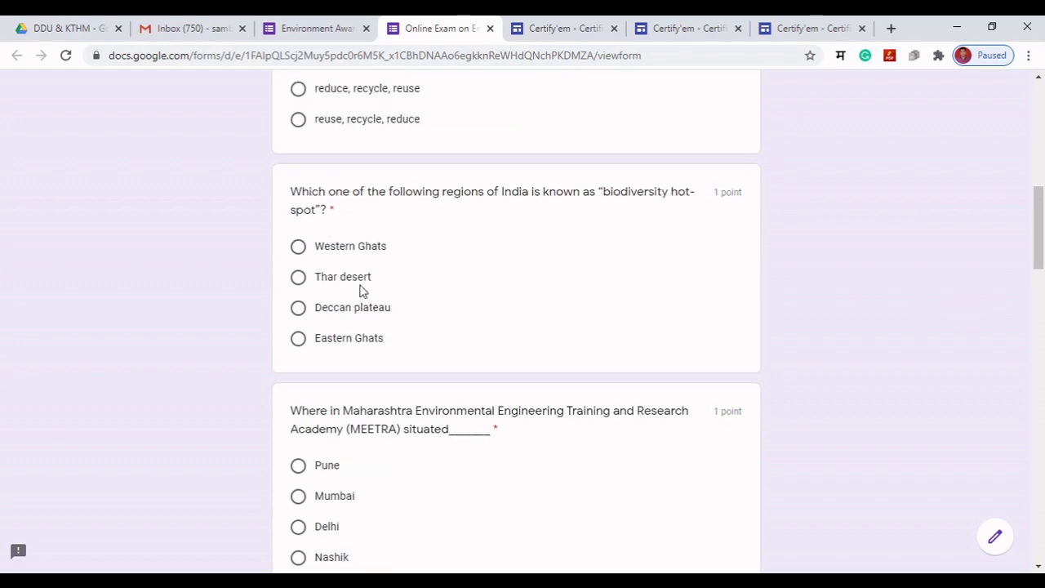
left_click(298, 247)
scroll(1042, 247, "down", 4)
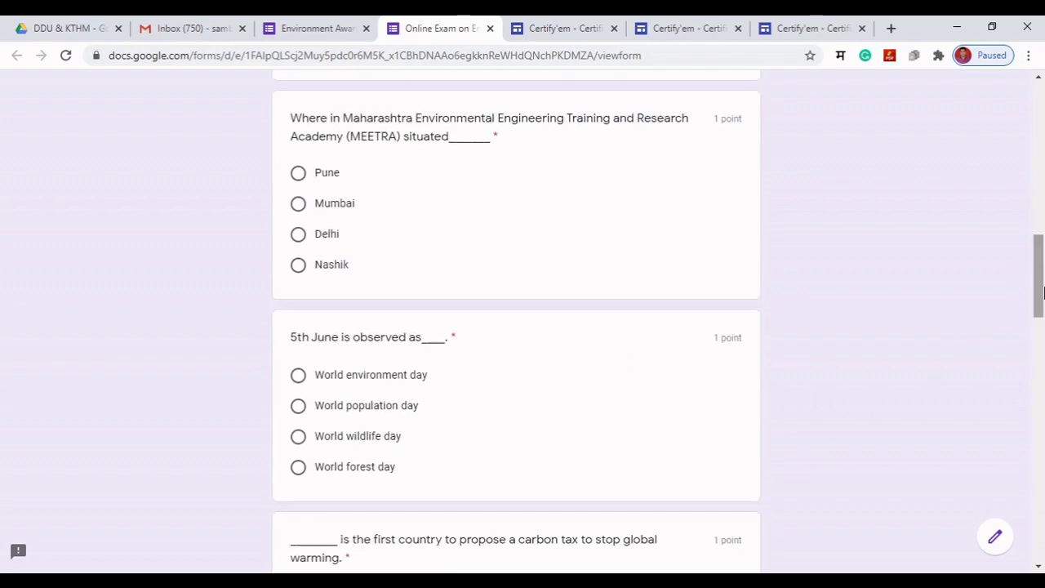
left_click(298, 264)
scroll(1042, 304, "down", 1)
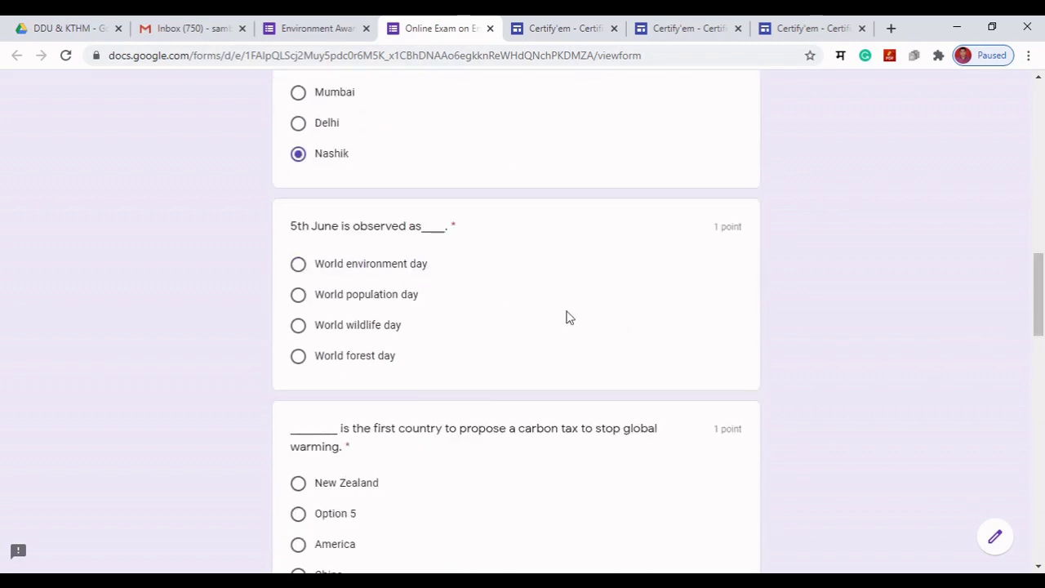
left_click(299, 269)
- Answer New Zealand, All the these, Western Ghat and 2.5 for the next four questions
scroll(1043, 344, "down", 2)
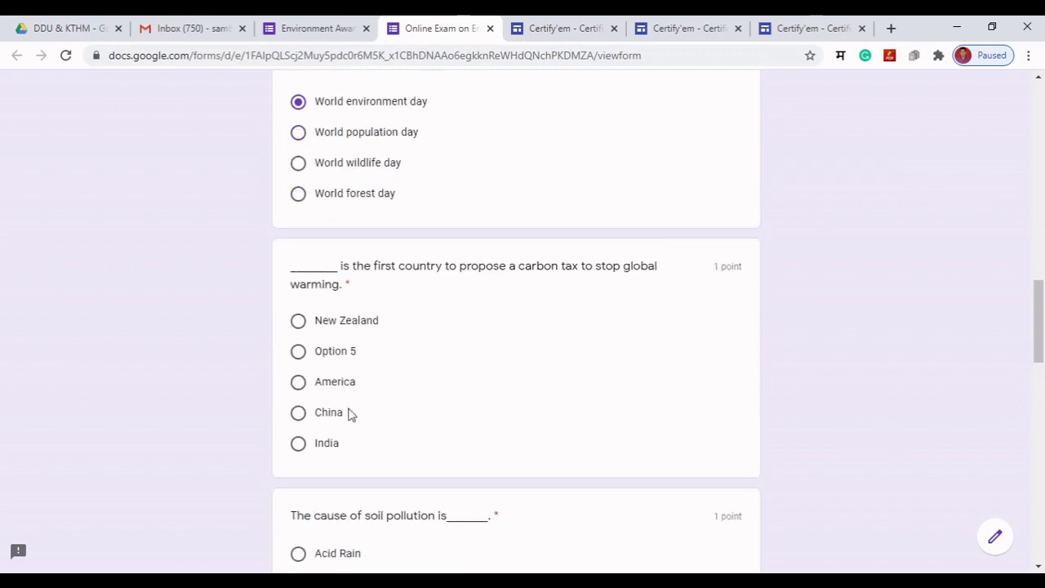
left_click(298, 326)
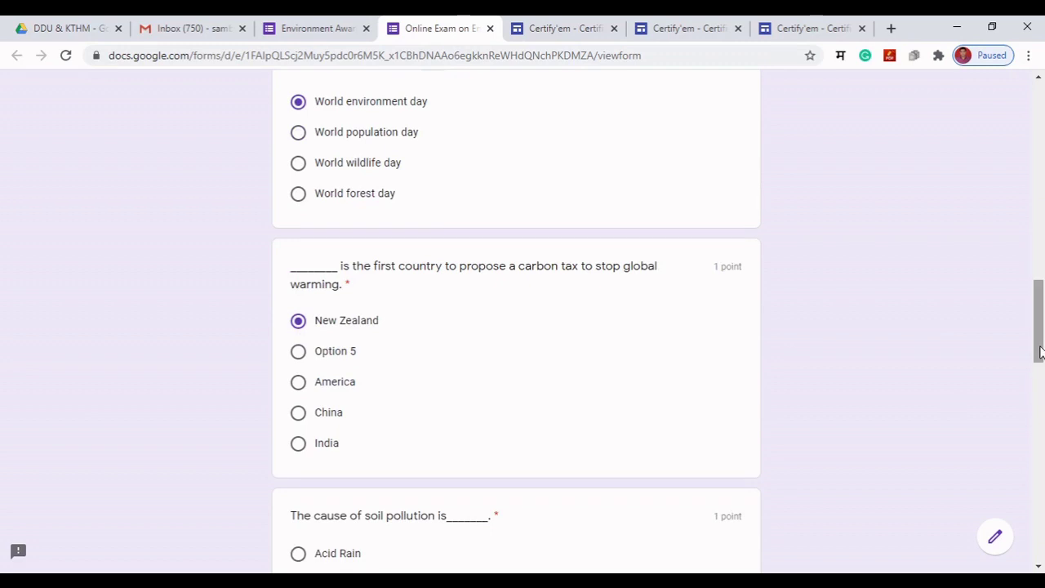
scroll(1039, 335, "down", 3)
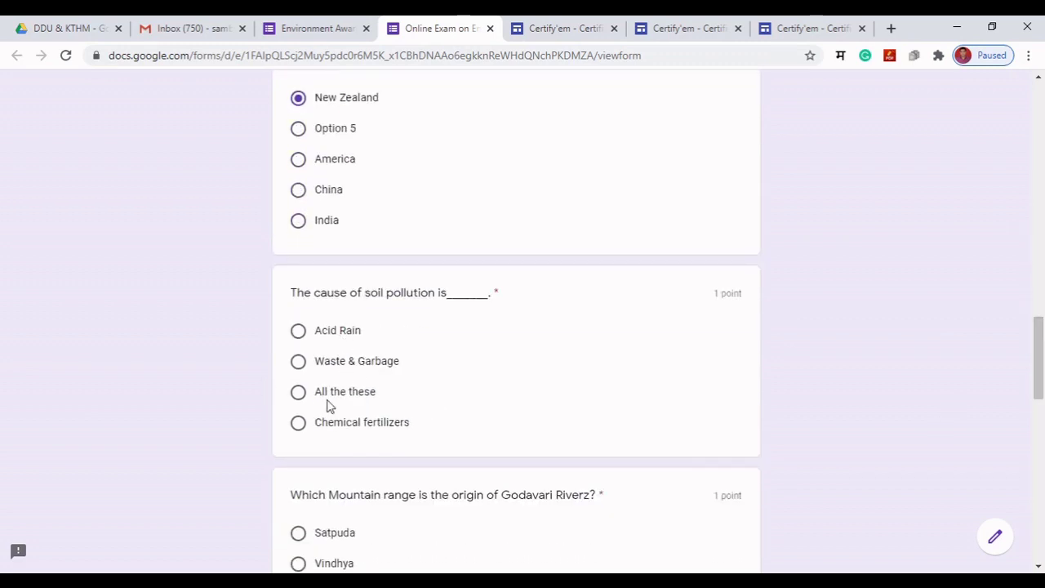
left_click(297, 399)
scroll(973, 437, "down", 3)
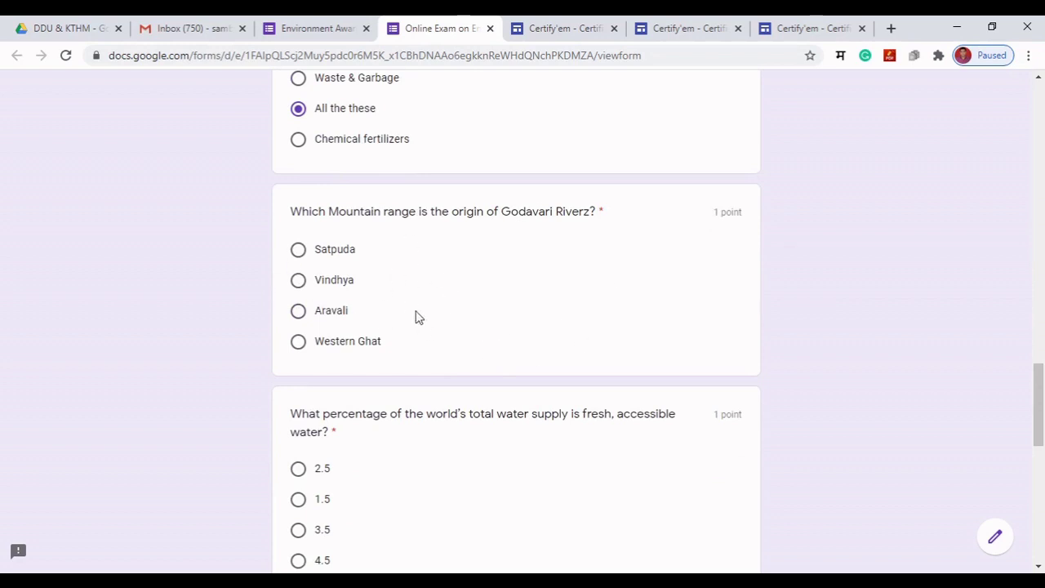
left_click(298, 341)
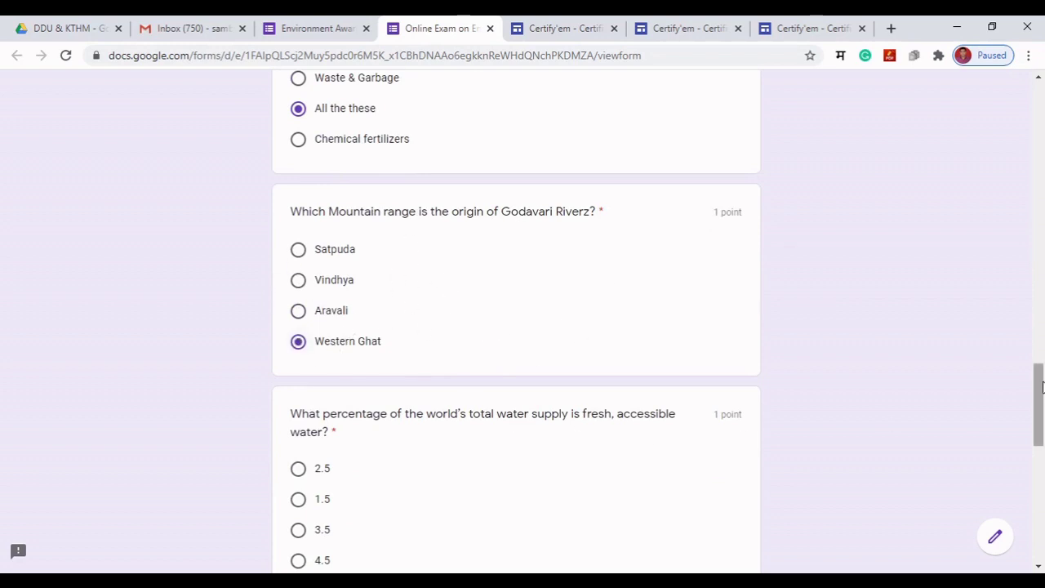
scroll(975, 420, "down", 2)
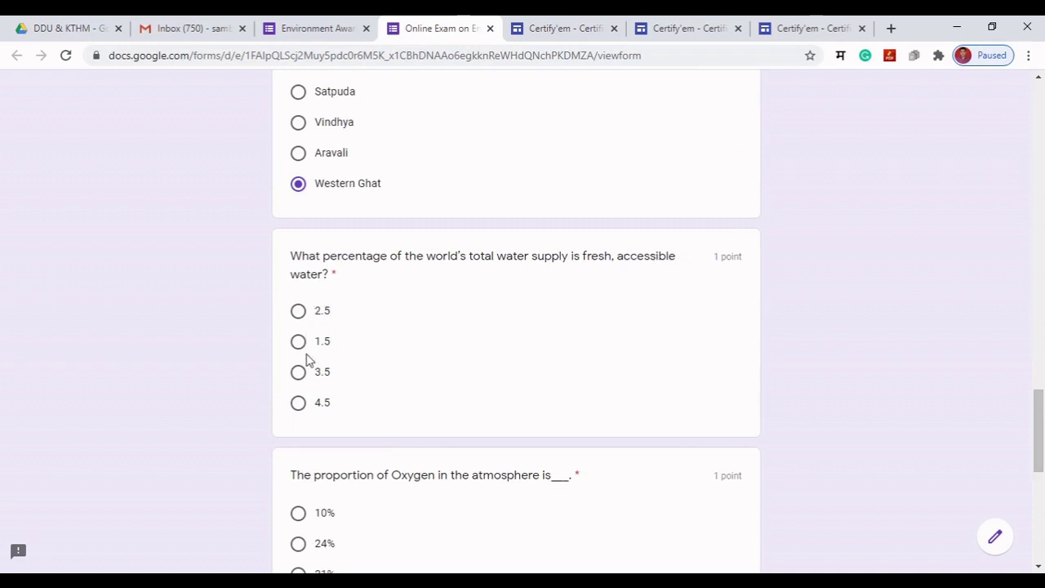
left_click(301, 311)
- Pick 21% for oxygen and All of the these for the waste mantra, then submit
left_click_drag(1034, 427, 1034, 448)
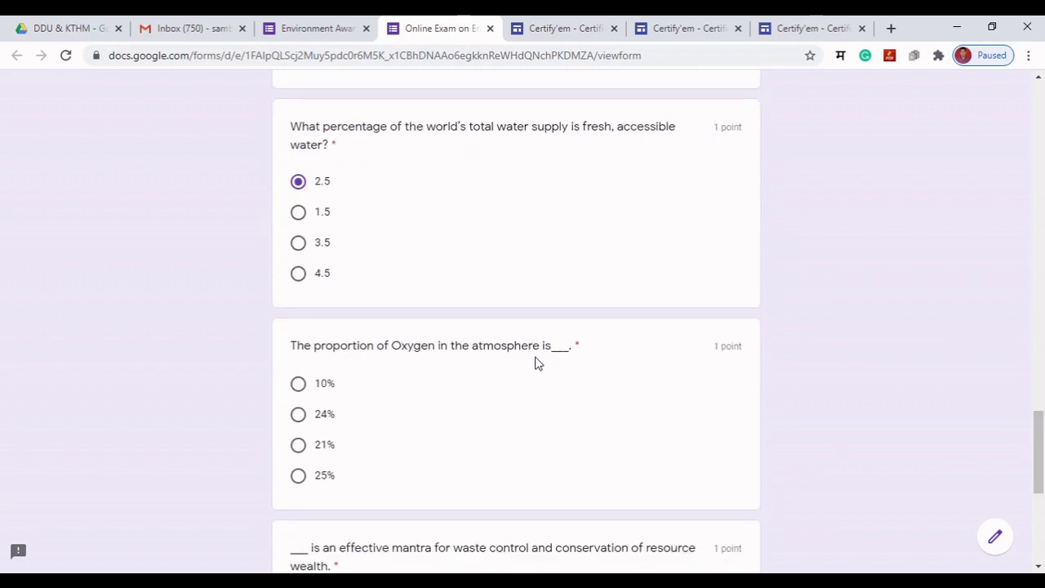
left_click(298, 446)
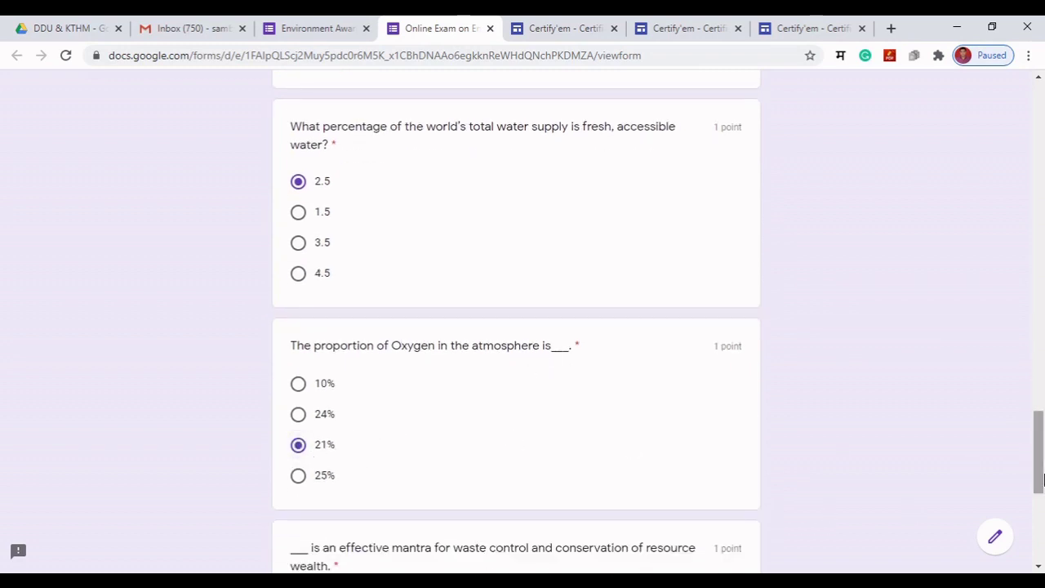
left_click_drag(1042, 482, 1041, 510)
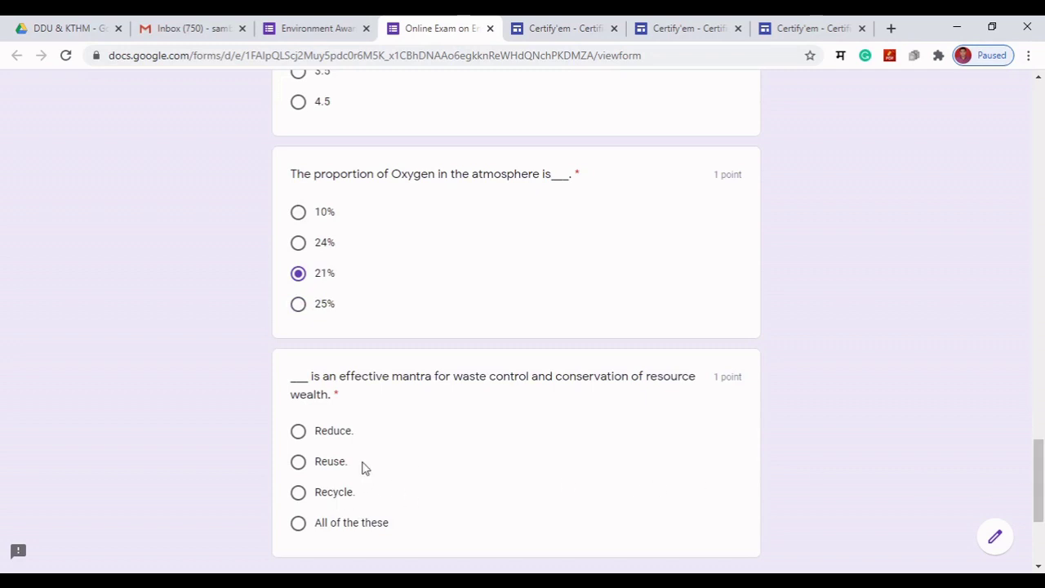
left_click(299, 525)
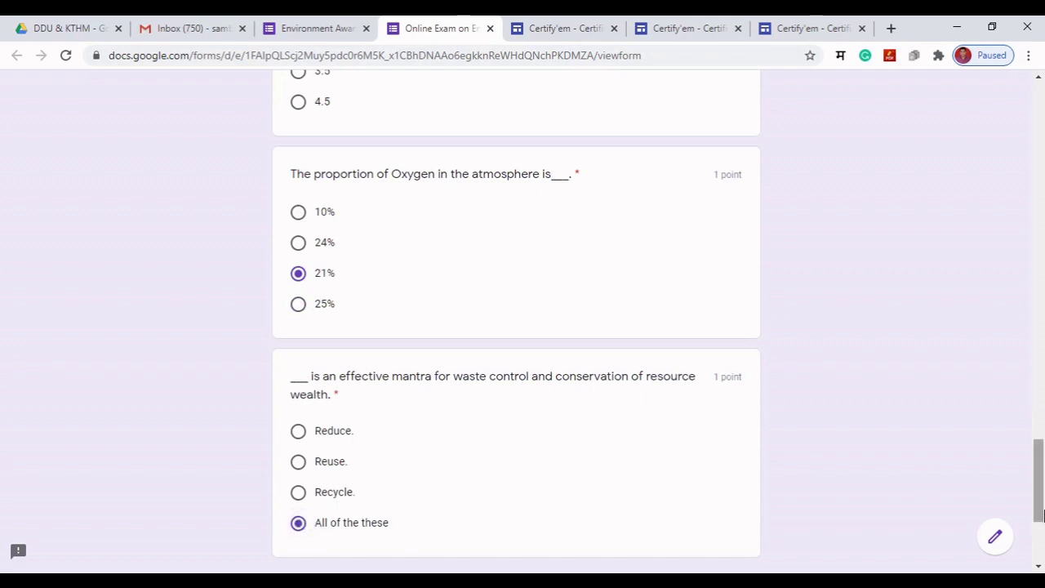
left_click_drag(1041, 496, 1041, 522)
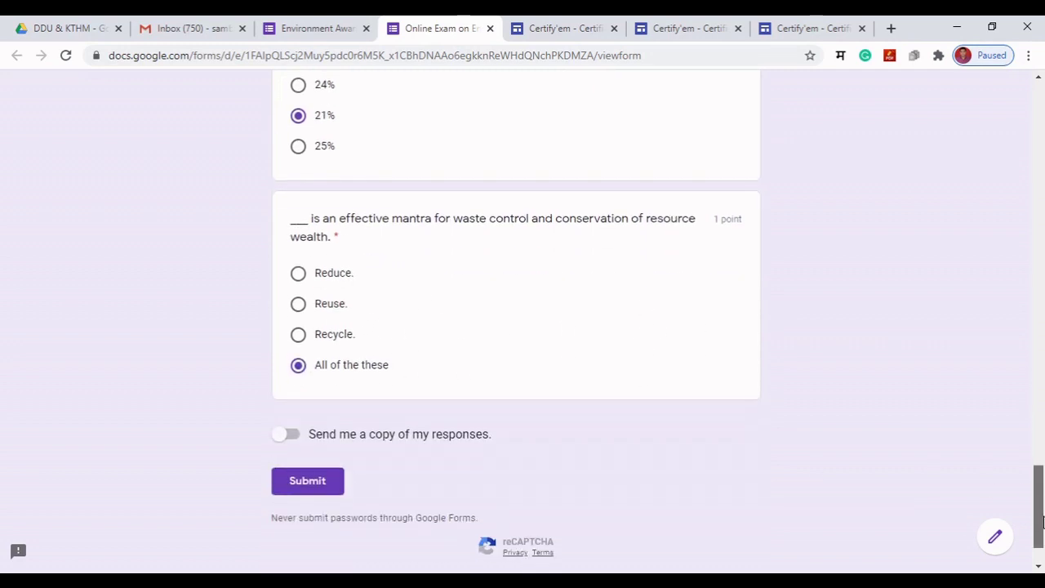
left_click(294, 483)
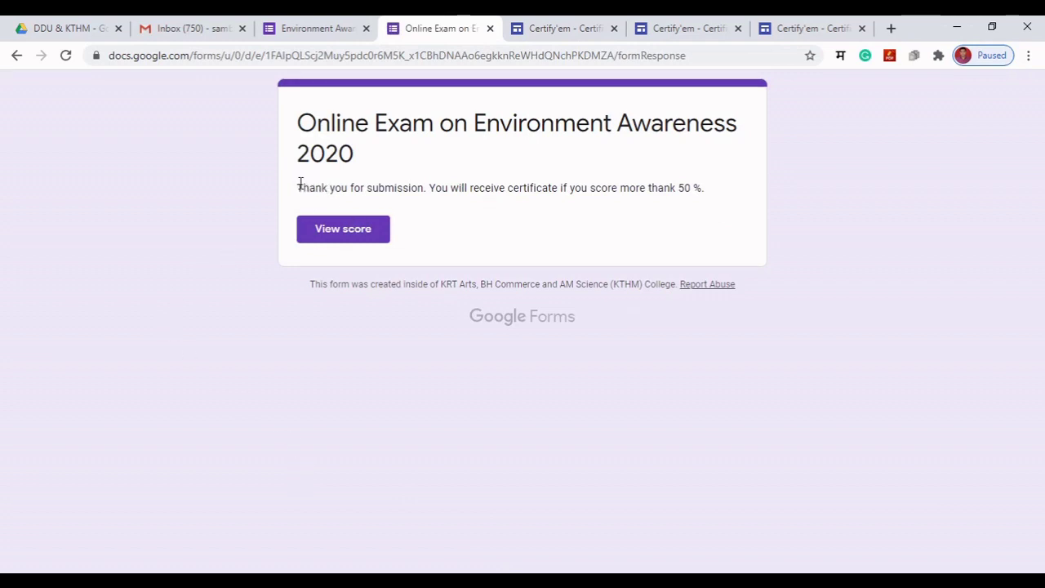
- View the submission's score, confirming 10/10, then switch to the Gmail inbox tab
left_click_drag(300, 185, 714, 196)
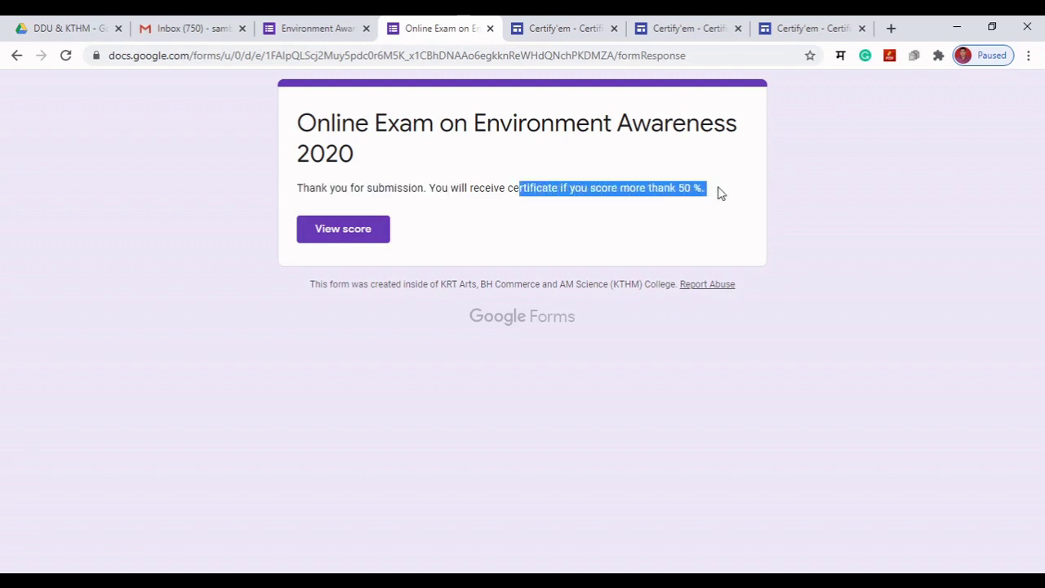
left_click(351, 231)
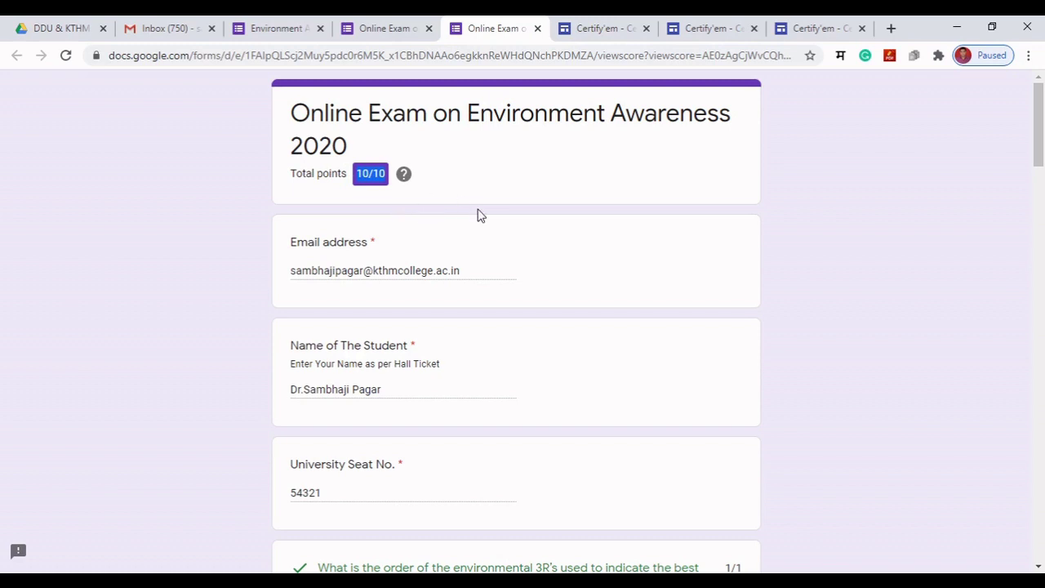
left_click(171, 28)
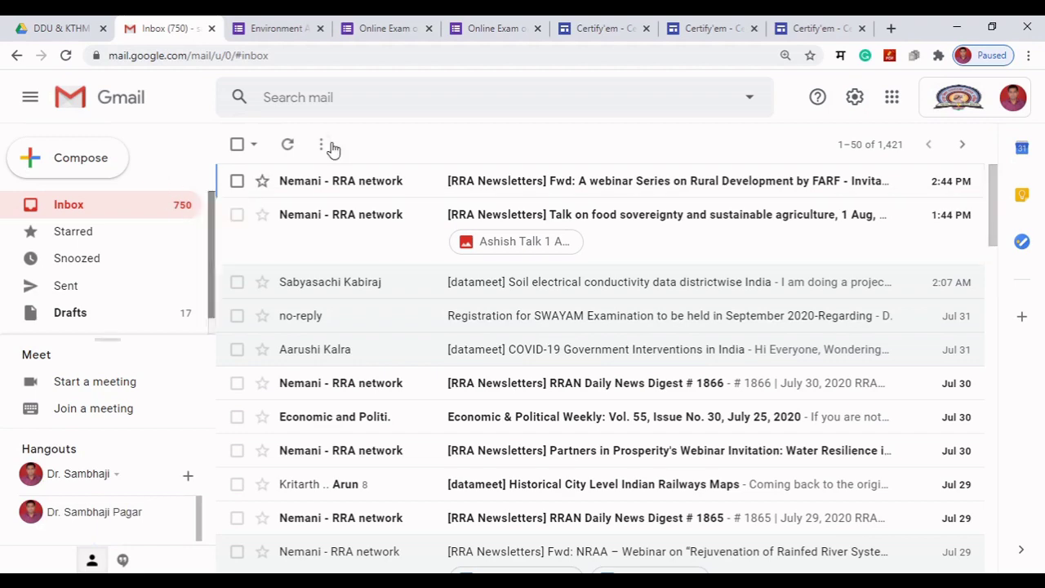
- Refresh the inbox, read the Certificate of Participation email and preview its PDF attachment
left_click(286, 146)
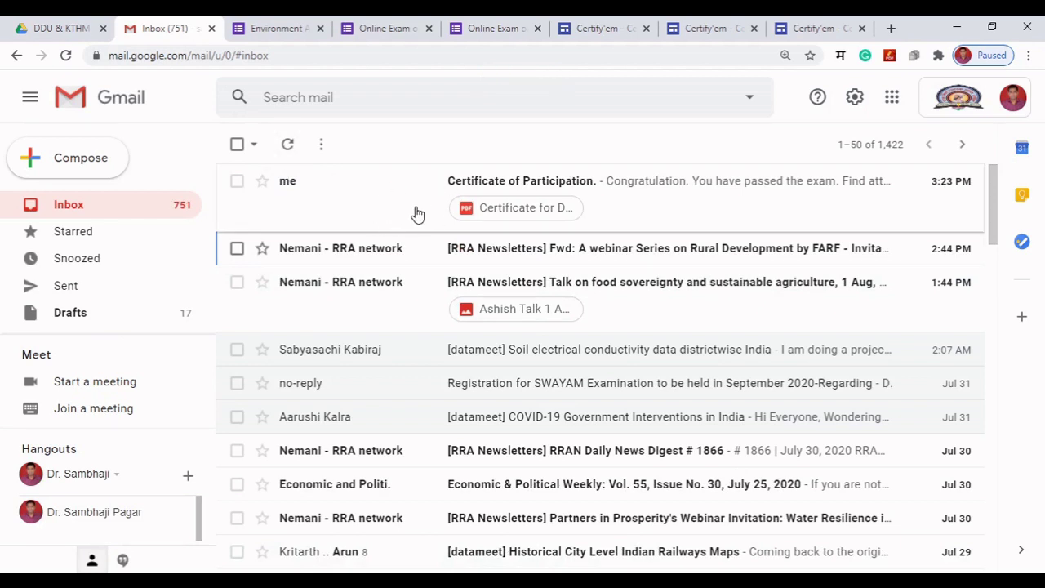
left_click(401, 201)
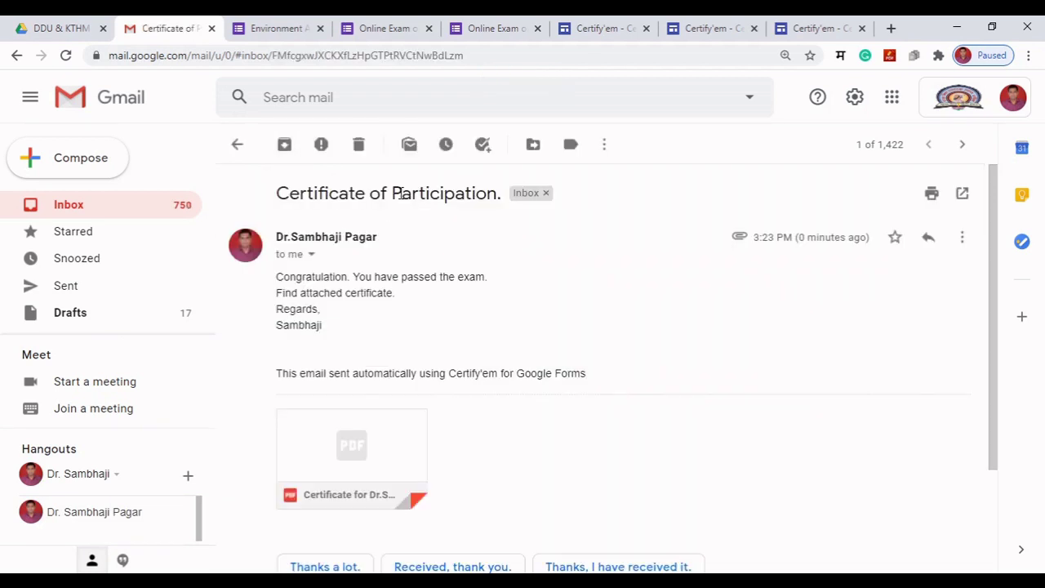
left_click_drag(302, 277, 488, 277)
left_click_drag(283, 292, 420, 300)
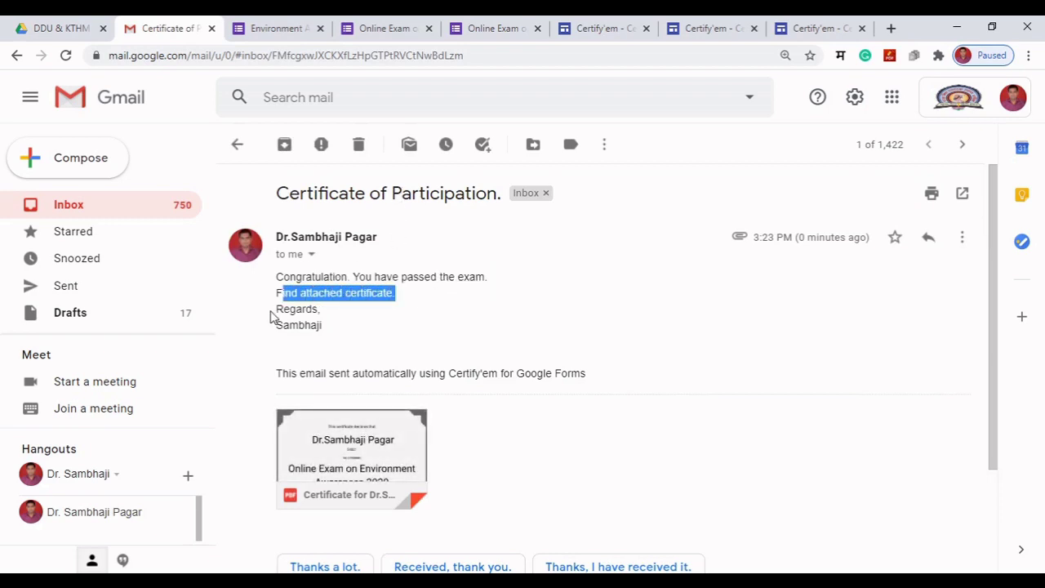
triple_click(308, 322)
left_click(333, 326)
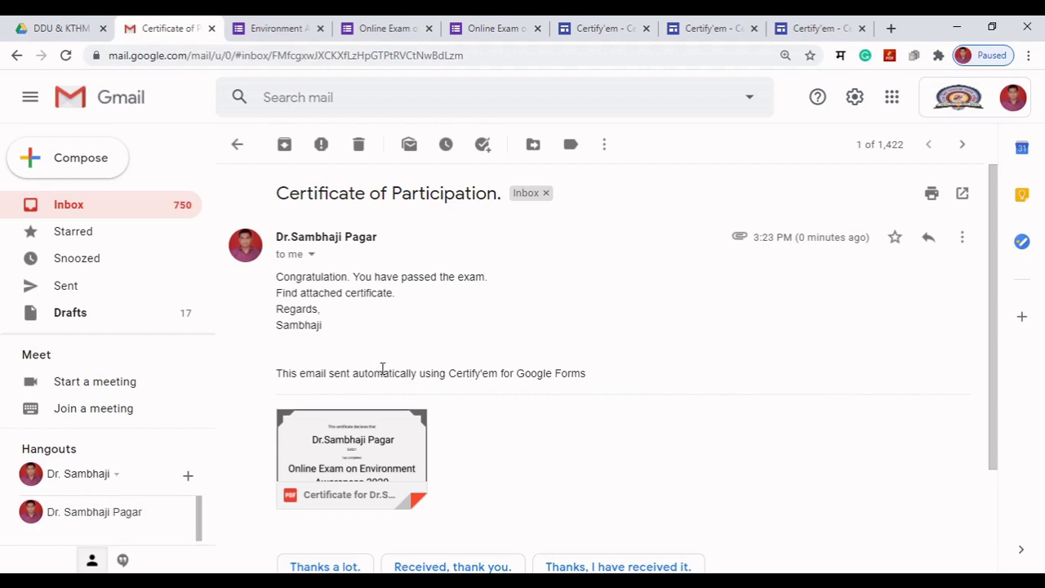
mouse_move(378, 445)
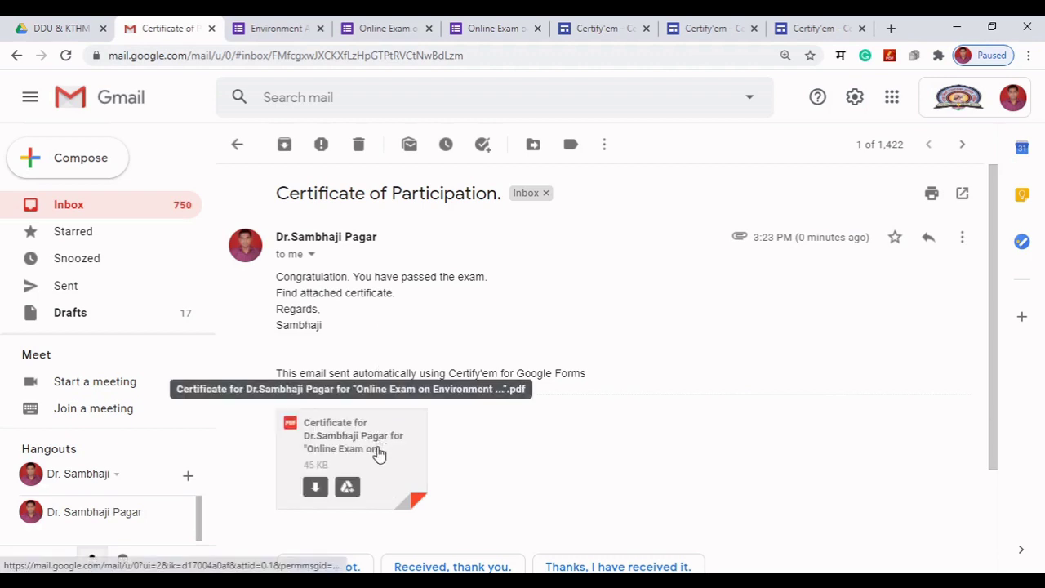
left_click(380, 462)
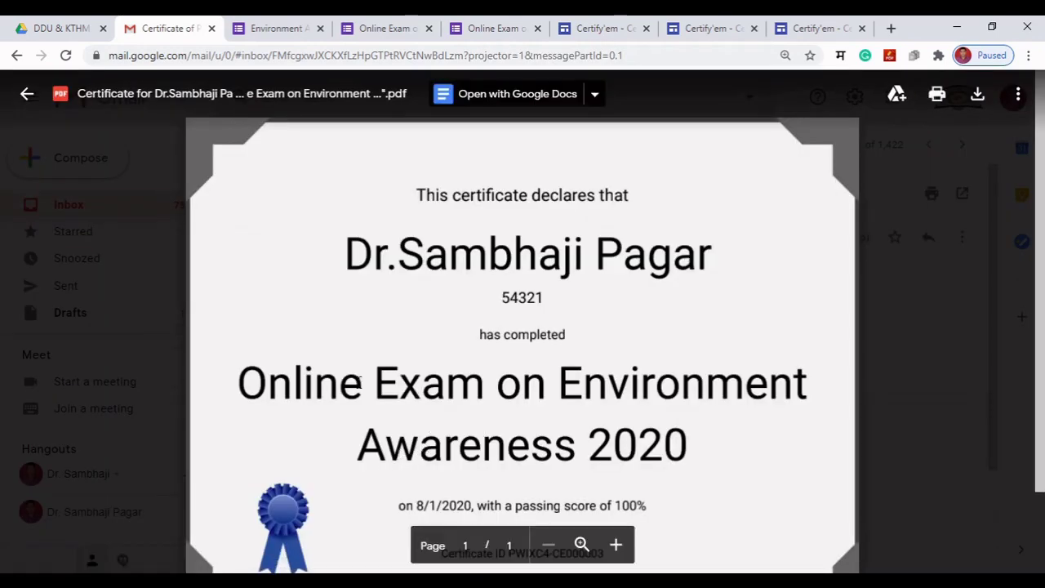
- Highlight the student's name, exam title, date 8/1/2020 and 100% score on the certificate
double_click(374, 272)
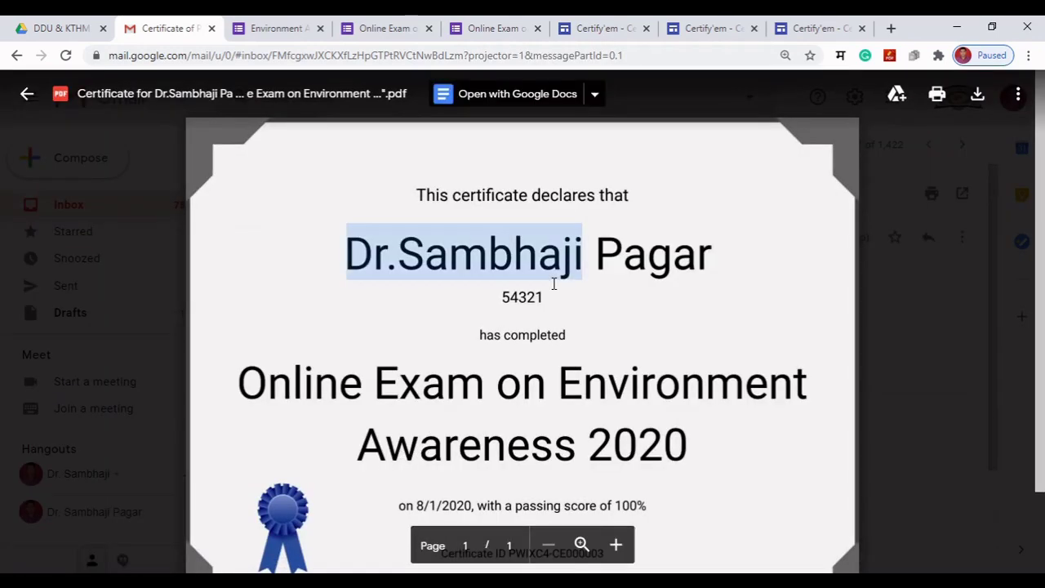
left_click(552, 297)
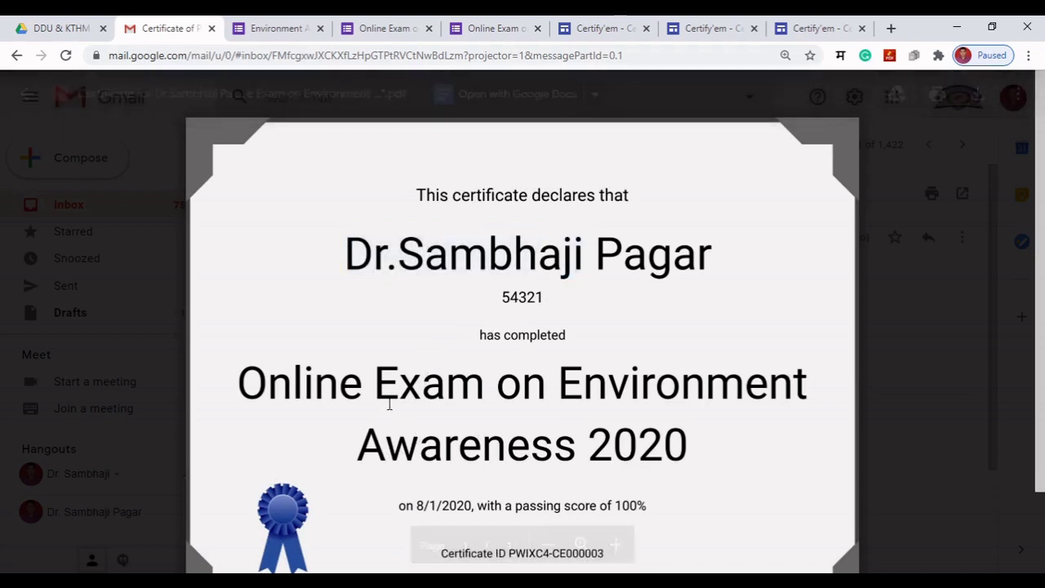
left_click_drag(238, 384, 546, 386)
left_click_drag(357, 445, 581, 449)
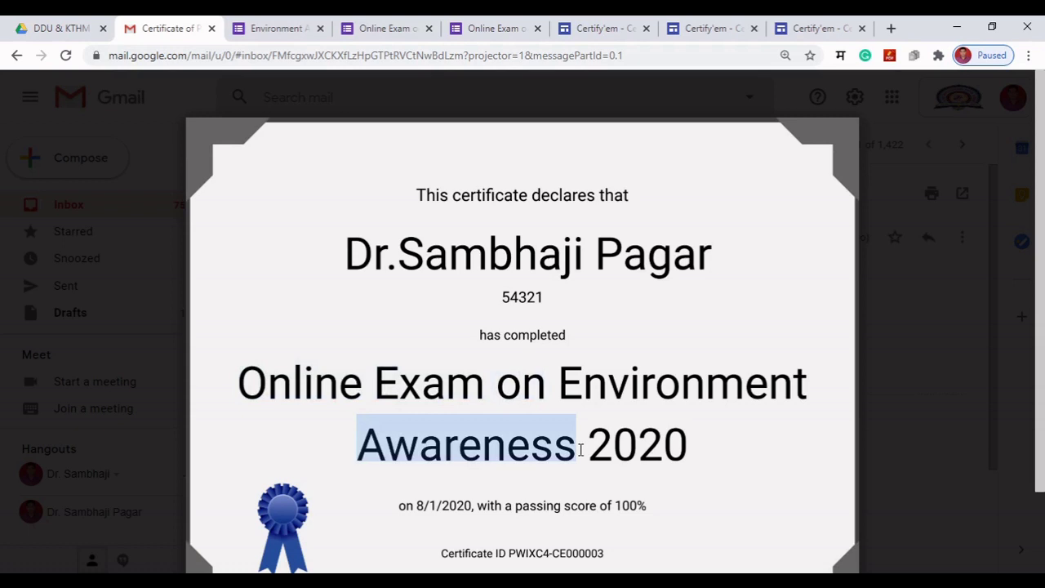
left_click_drag(410, 507, 454, 508)
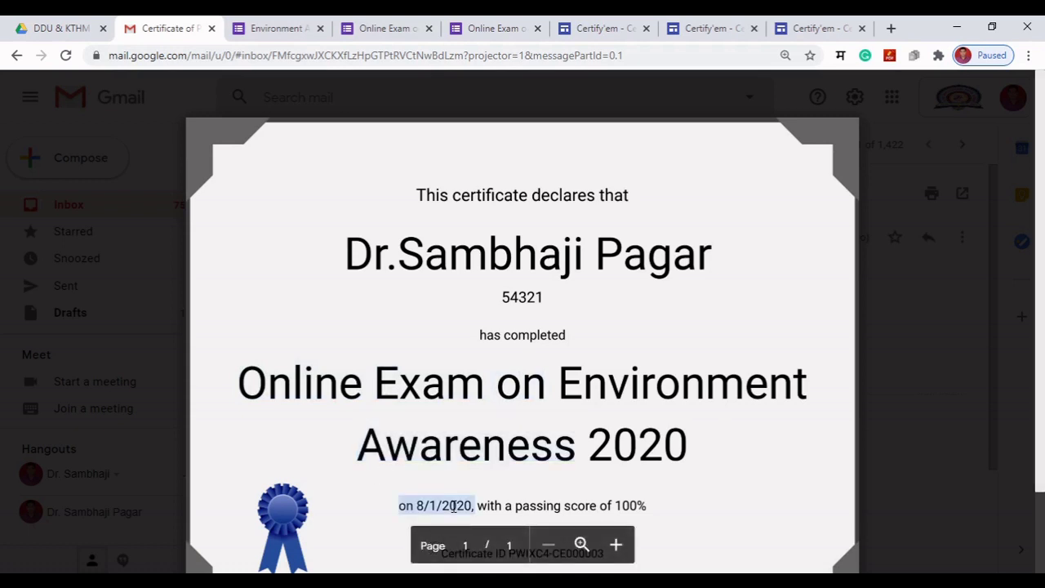
scroll(513, 504, "down", 1)
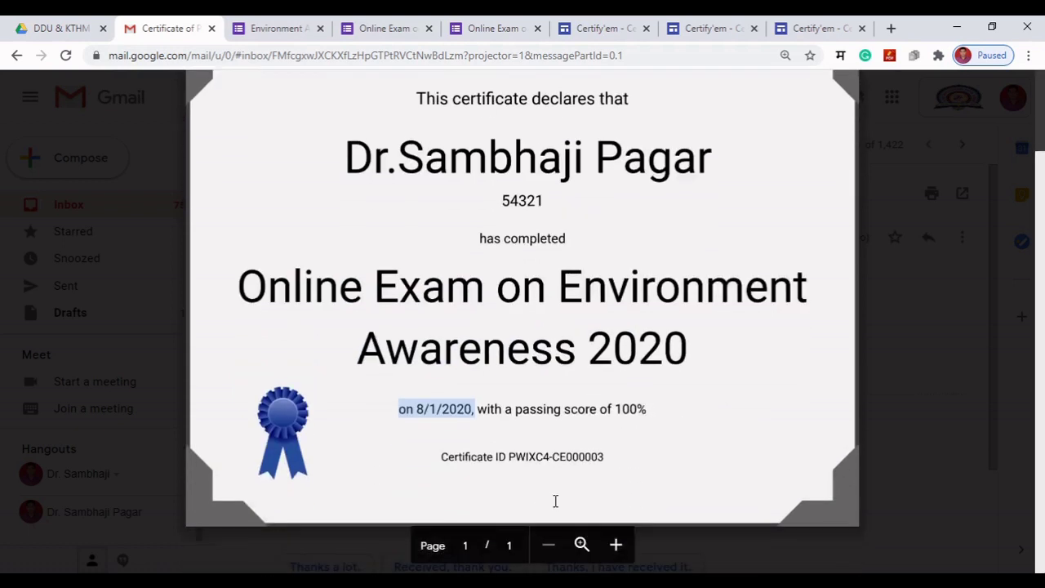
left_click_drag(506, 410, 696, 408)
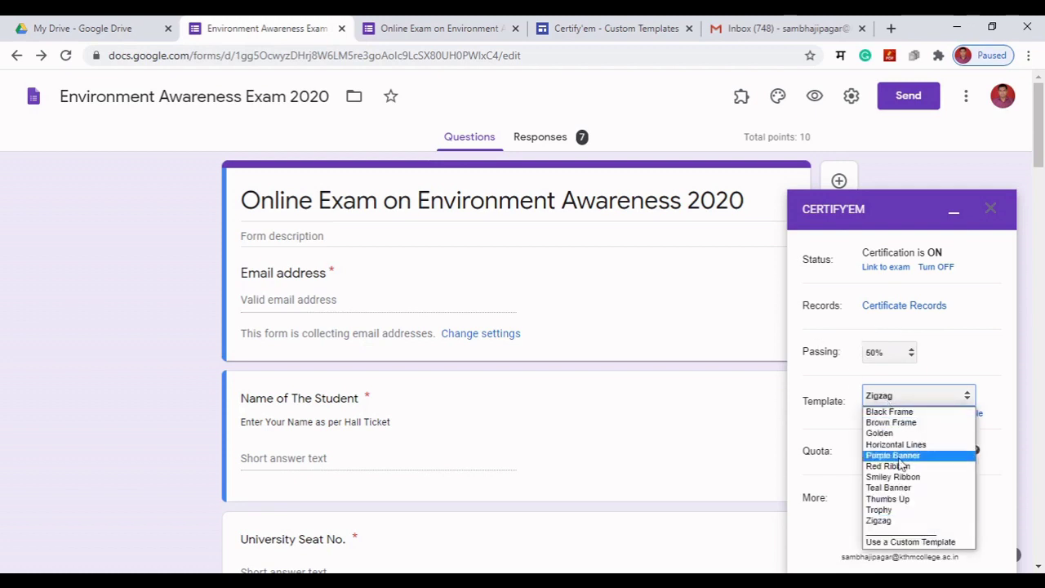
- Choose Use a Custom Template in Certify'em, then launch Google Slides from Drive's apps grid
left_click(902, 543)
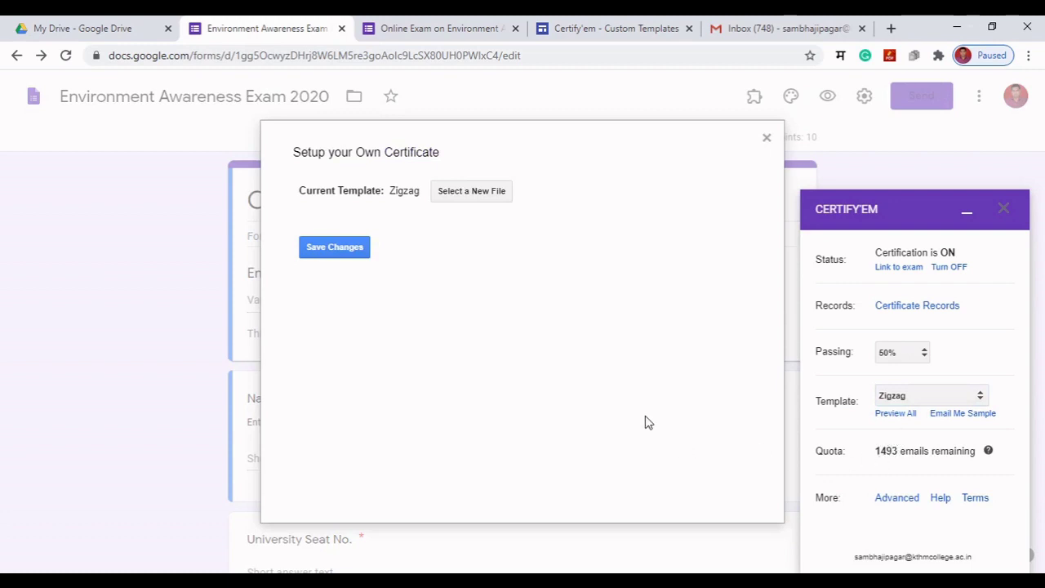
left_click(57, 24)
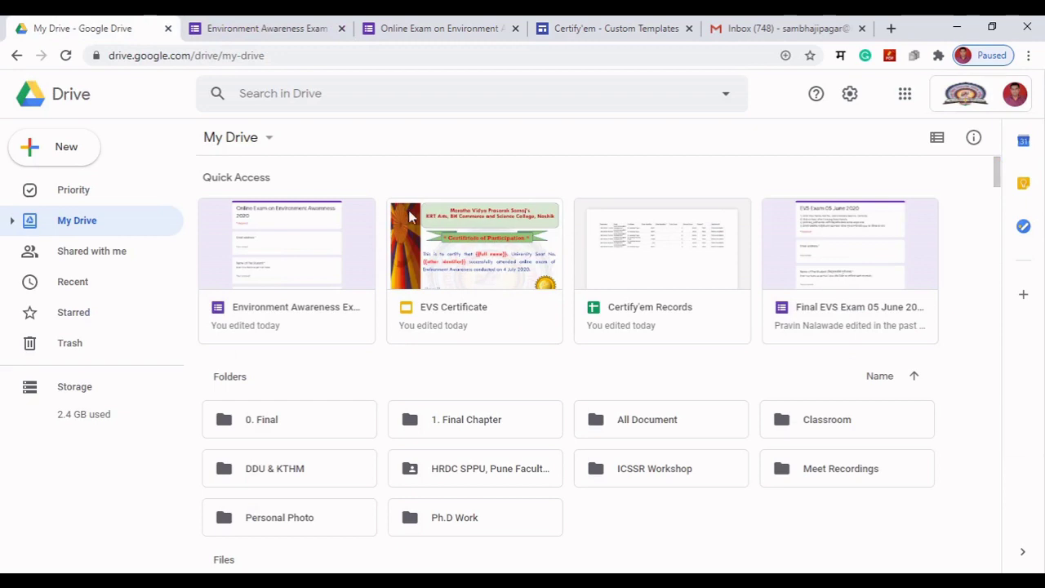
left_click(905, 94)
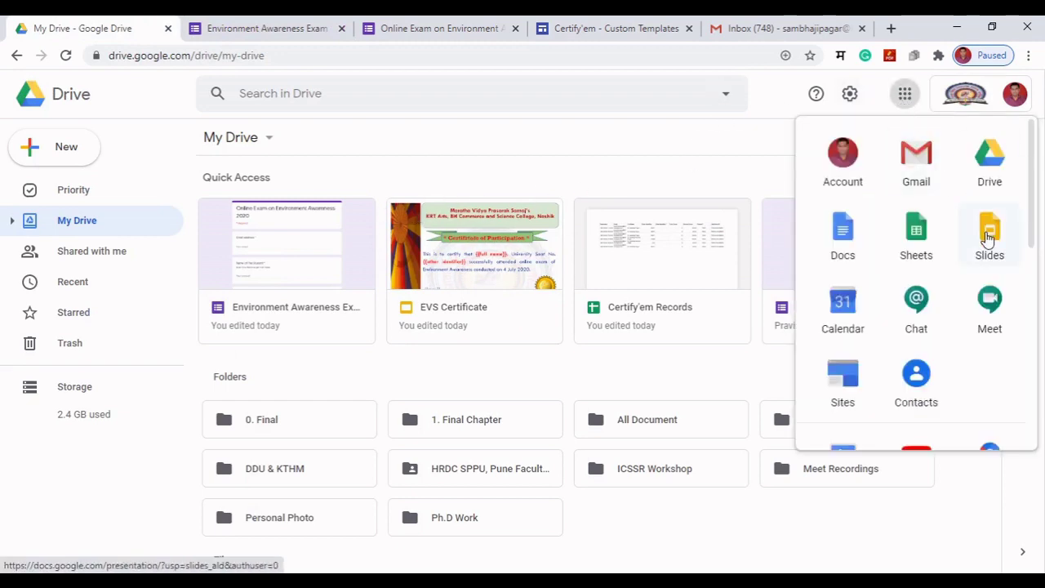
left_click(990, 235)
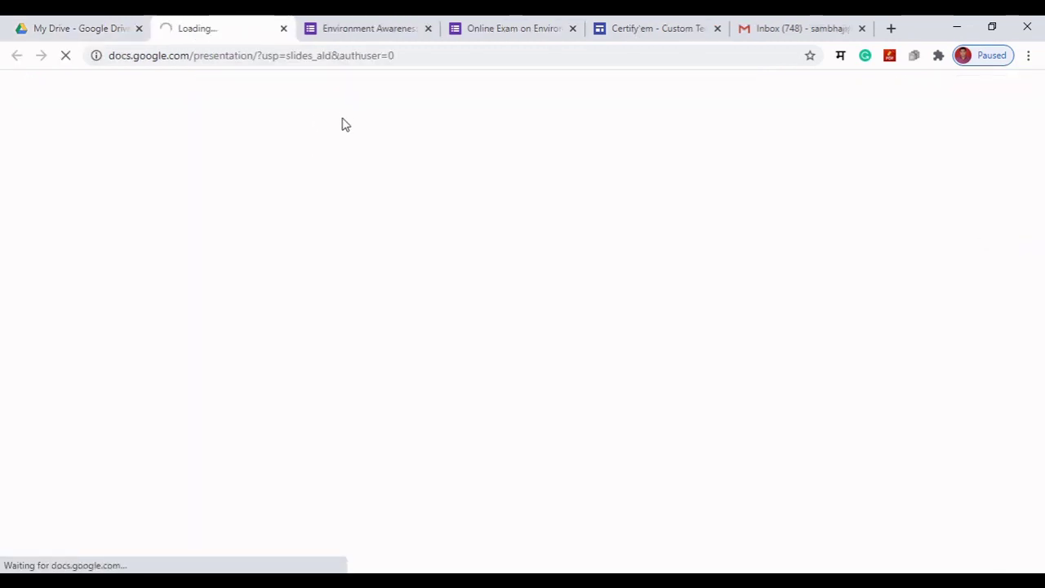
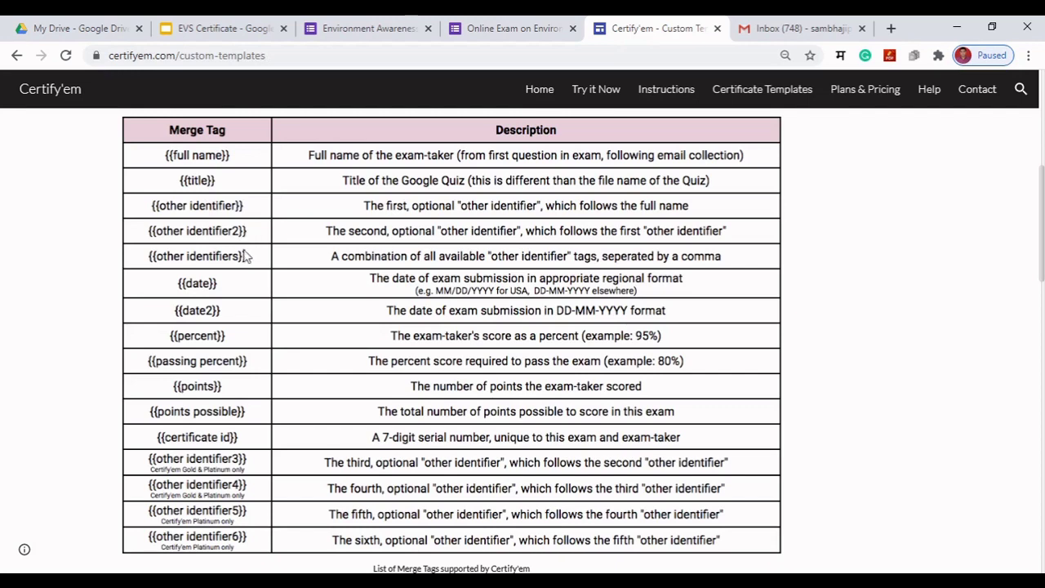
left_click(242, 33)
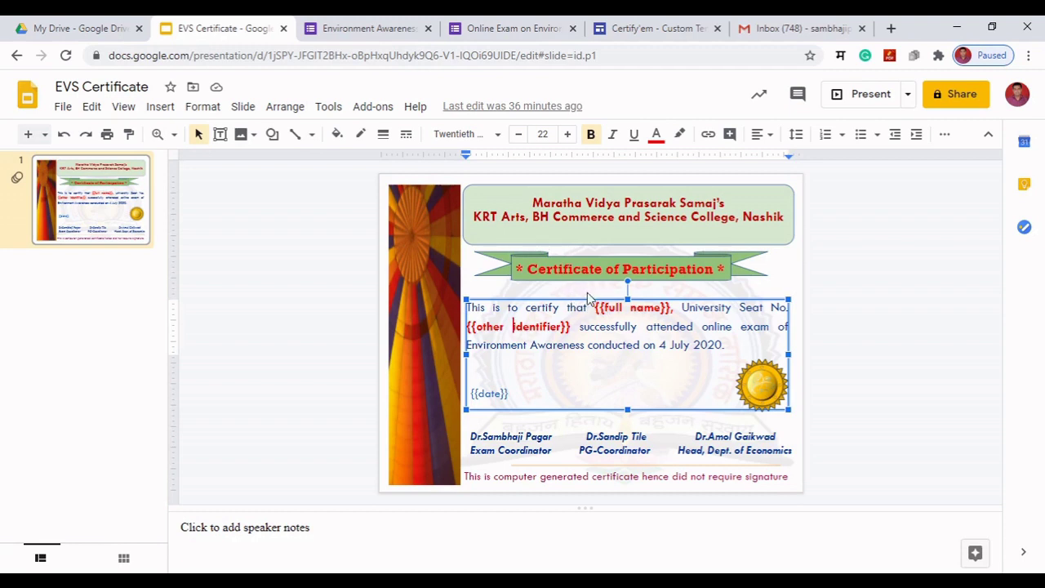
left_click(595, 308)
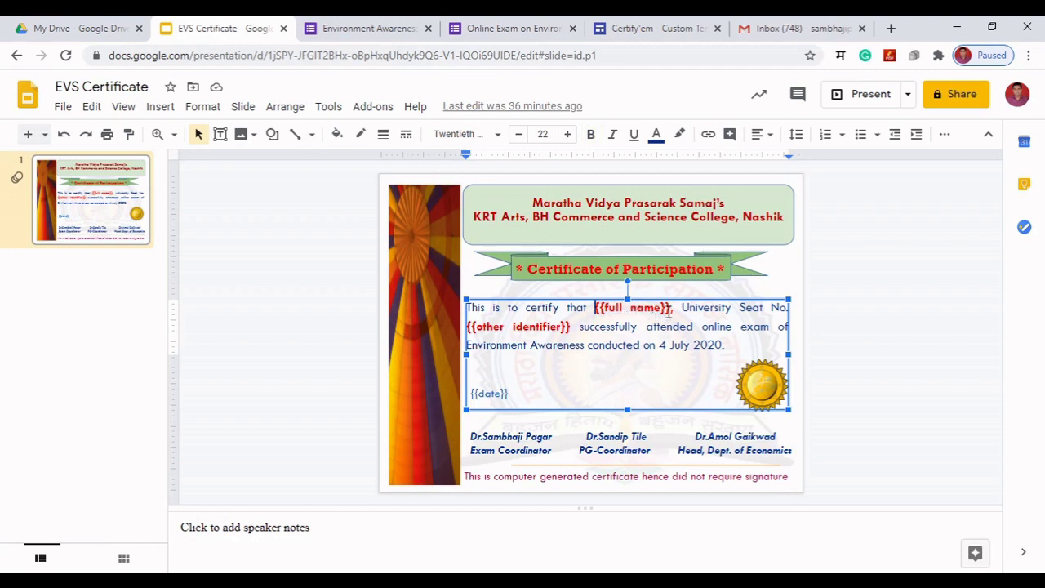
left_click(670, 311)
type(",")
key("BackSpace")
left_click(641, 308)
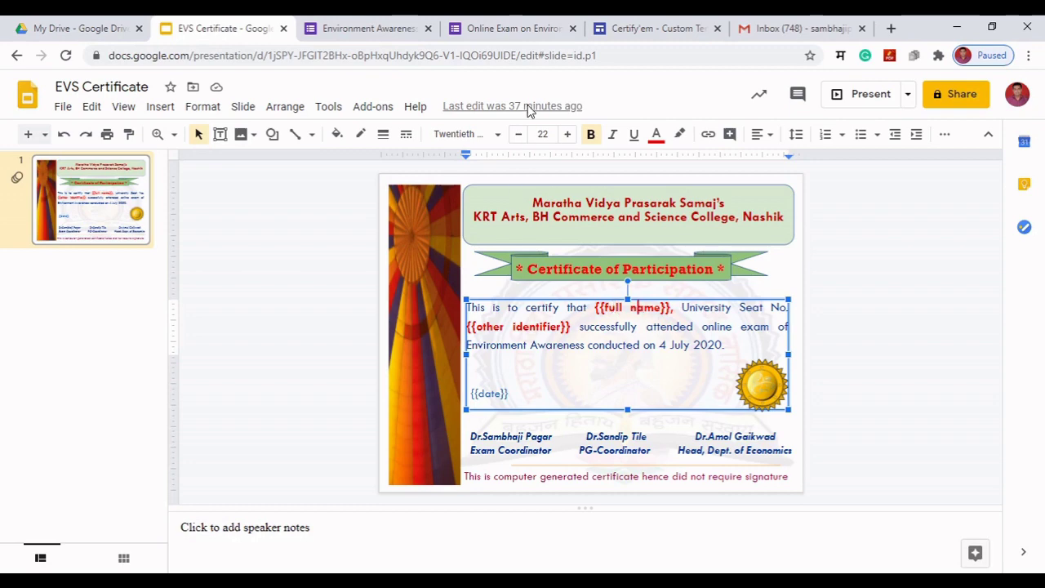
left_click(634, 30)
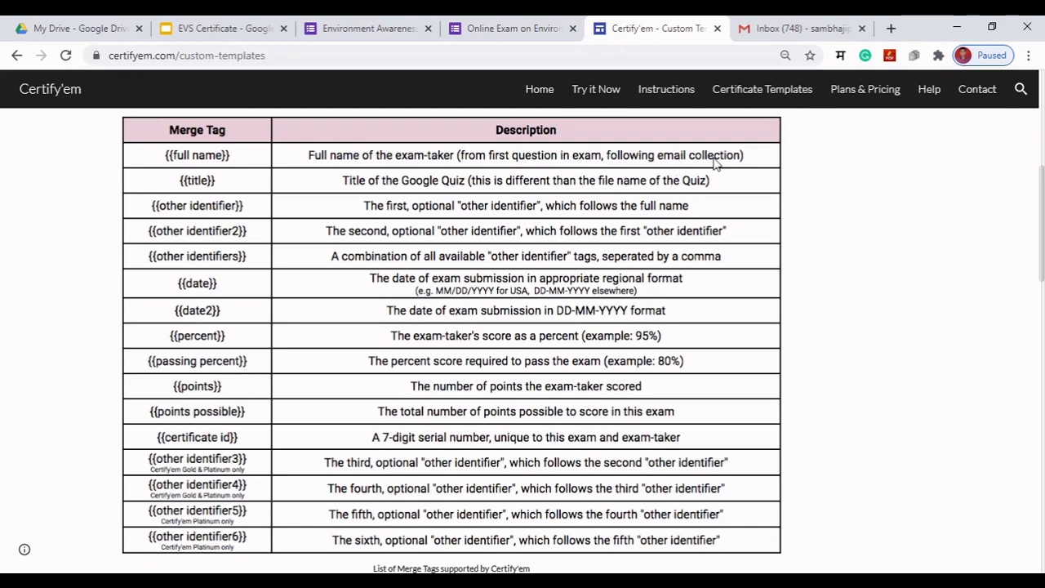
- Review the live exam form and select the Name of The Student question title
left_click(373, 24)
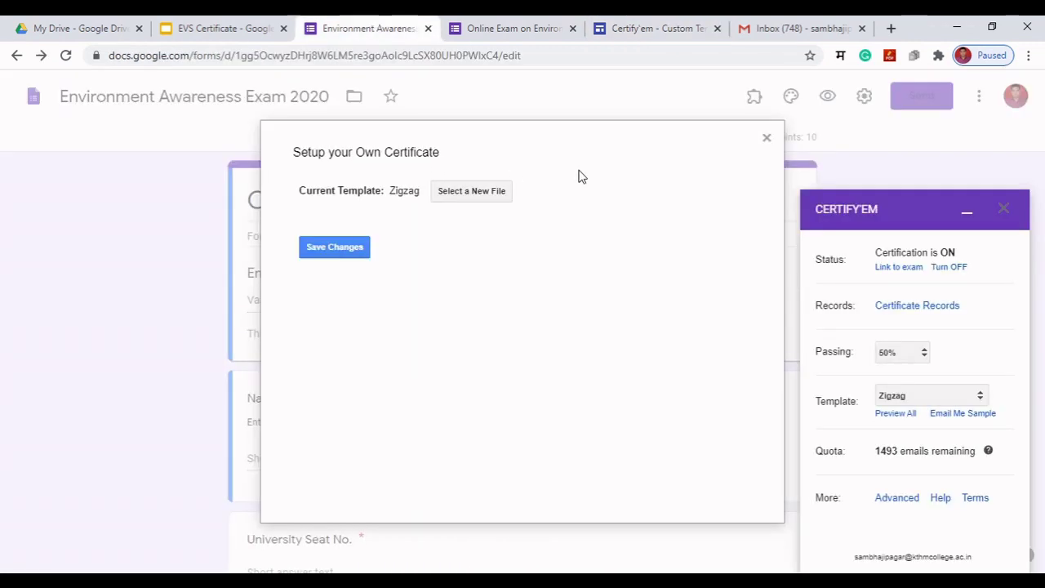
left_click(513, 27)
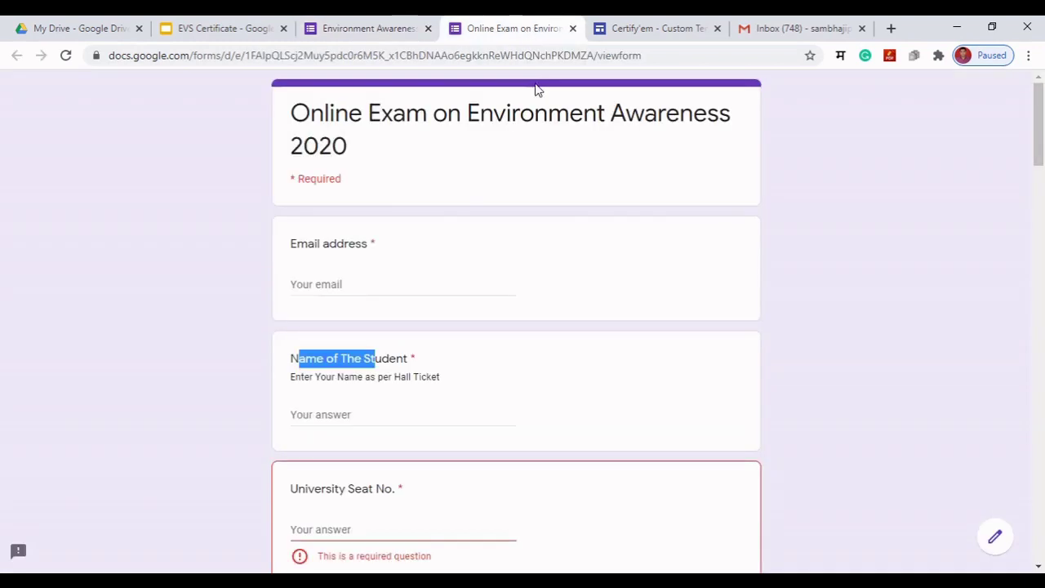
scroll(381, 172, "down", 4)
scroll(387, 262, "up", 4)
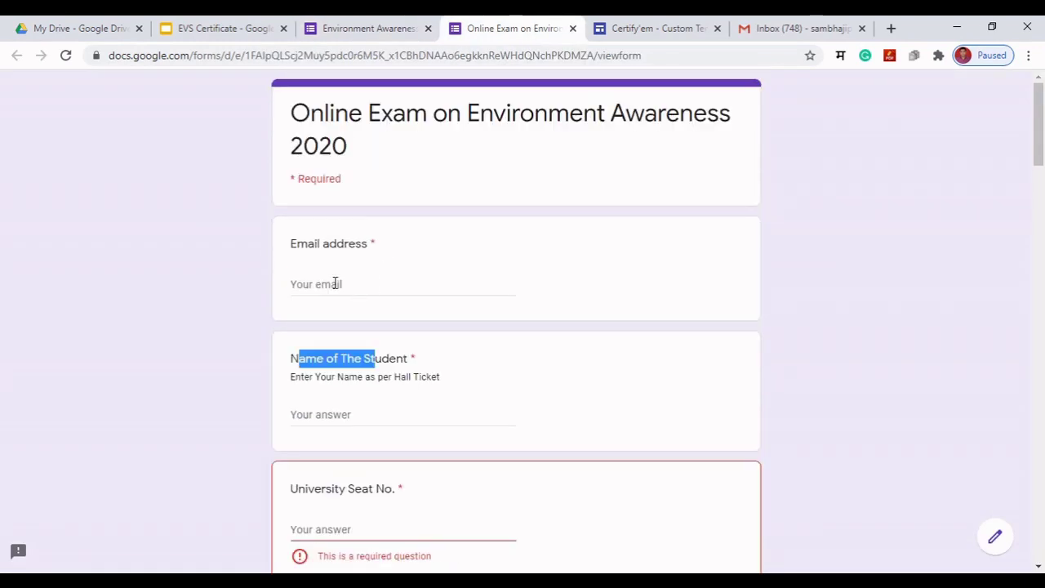
left_click(303, 360)
left_click_drag(299, 358, 417, 358)
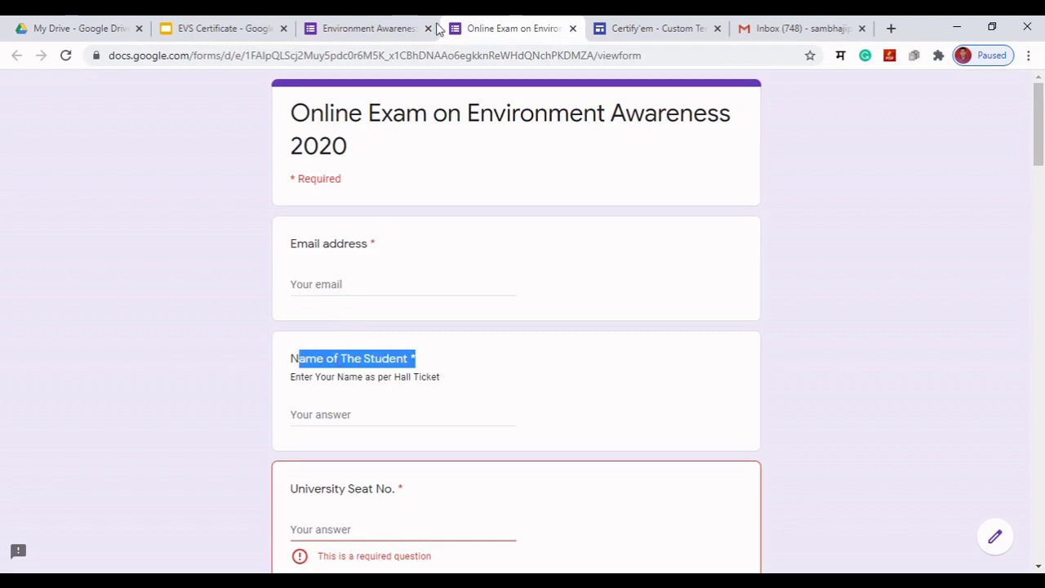
- Close the Setup your Own Certificate dialog in the form editor and recheck the merge tags
left_click(437, 28)
left_click(767, 136)
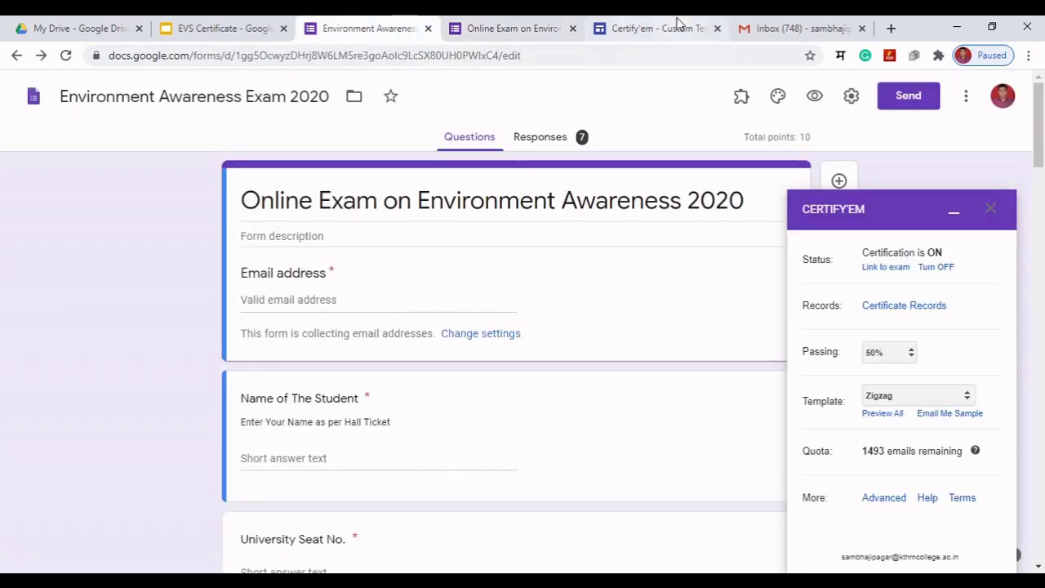
left_click(677, 24)
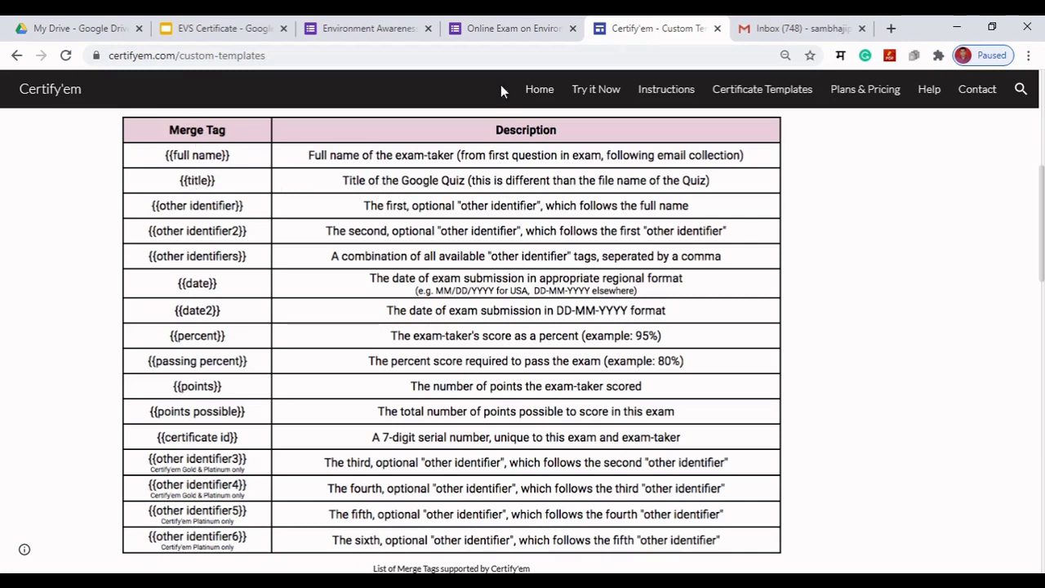
- Compare the live form's title and Seat No. field with the merge tags, ending on the EVS Certificate slides
left_click(482, 28)
left_click(300, 113)
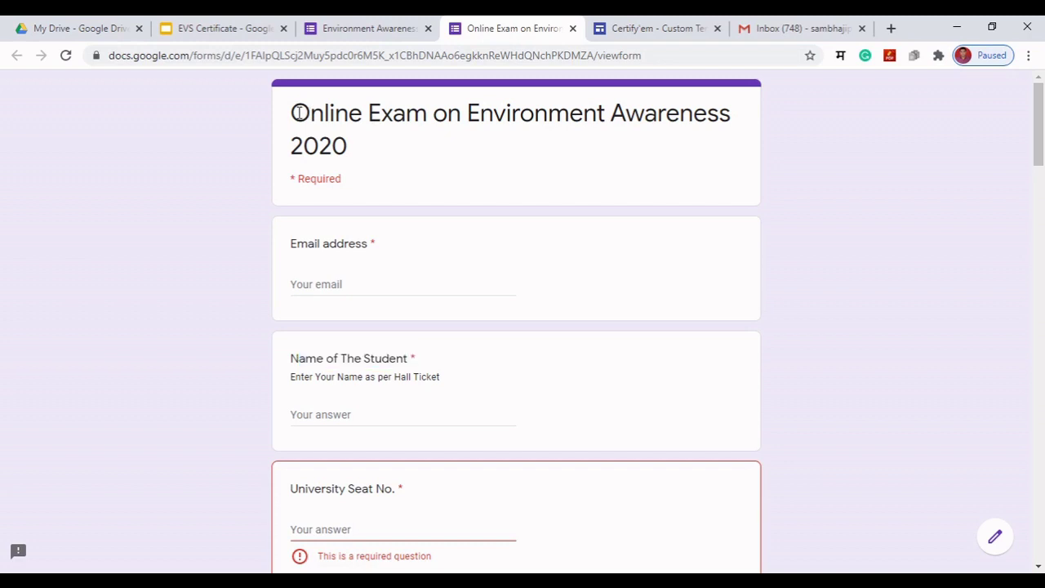
left_click_drag(301, 113, 353, 147)
left_click(660, 26)
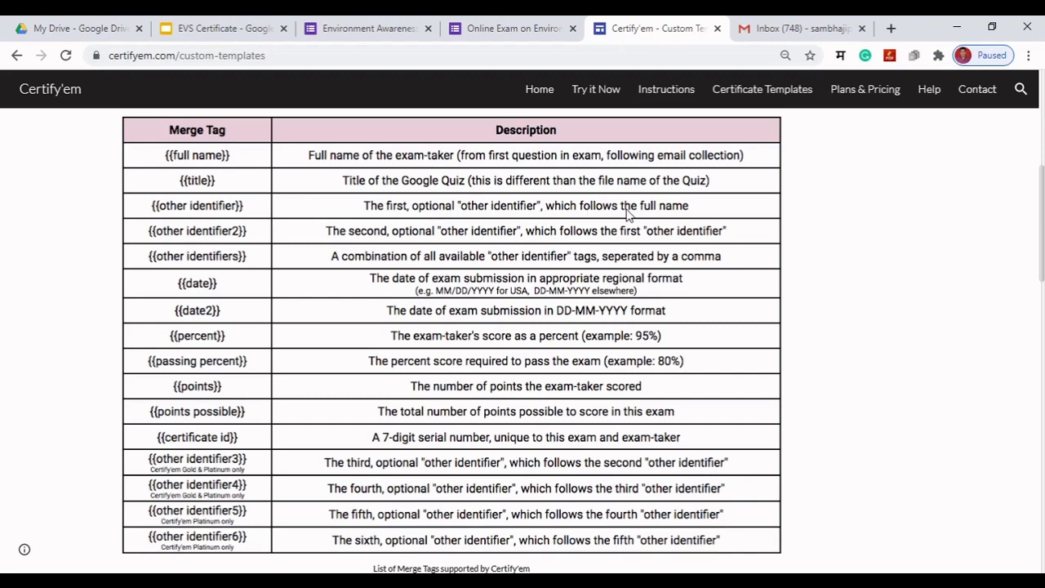
left_click(494, 21)
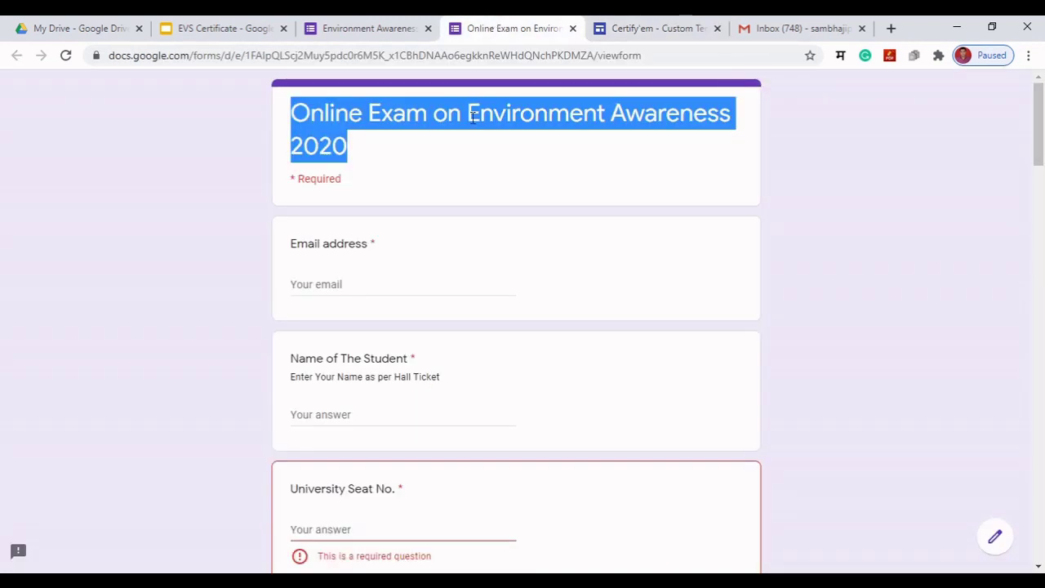
left_click(365, 399)
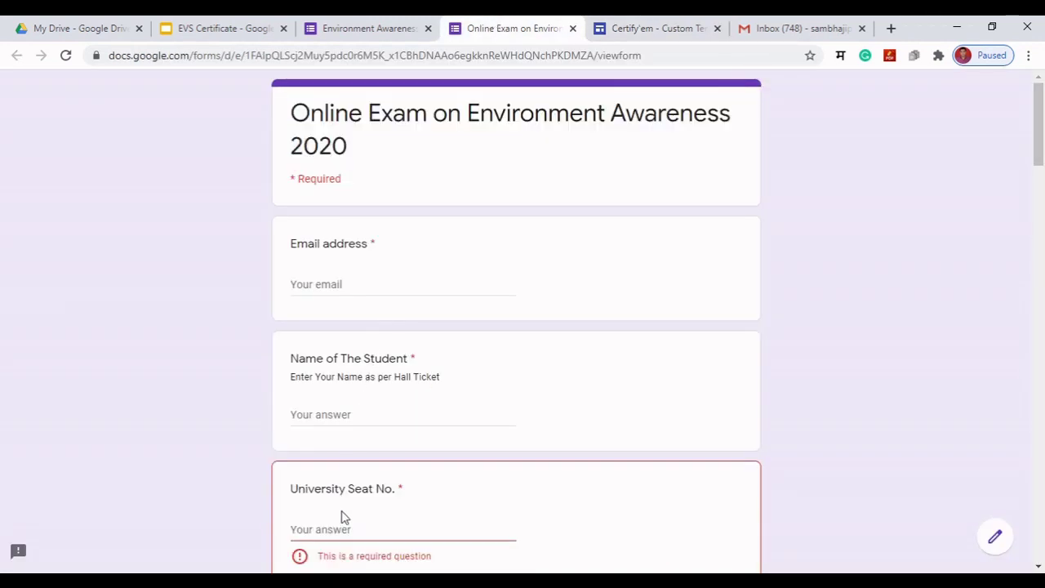
left_click(349, 529)
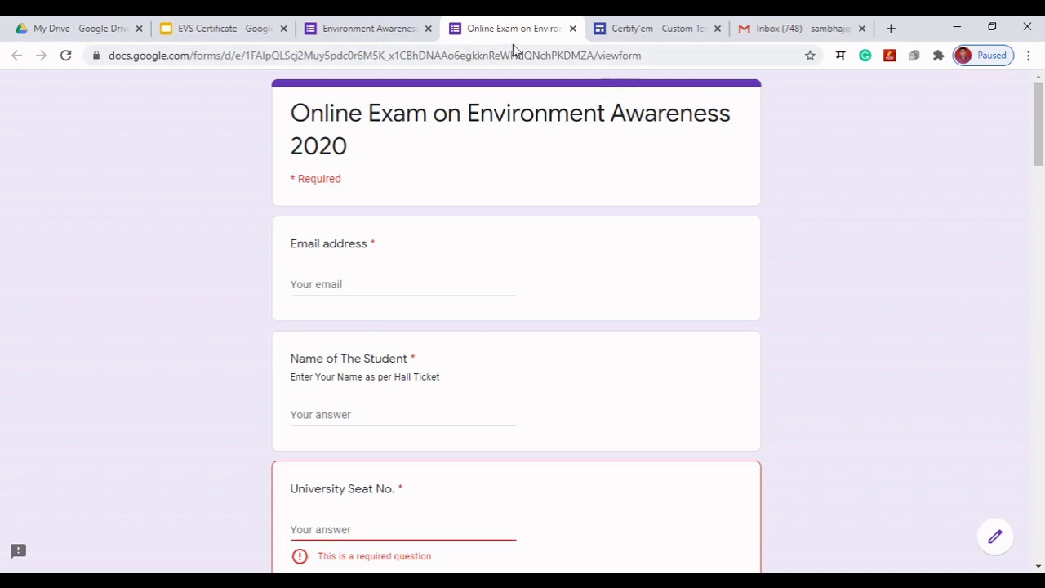
left_click(219, 27)
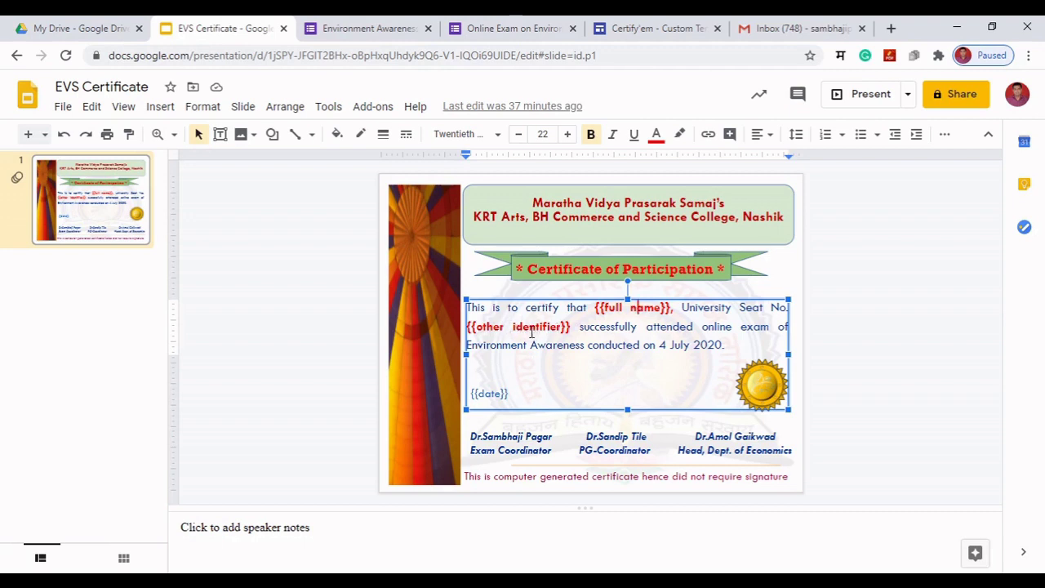
- Select the {{date}} text box, check the merge tags again, and settle on the exam's form editor
left_click(487, 395)
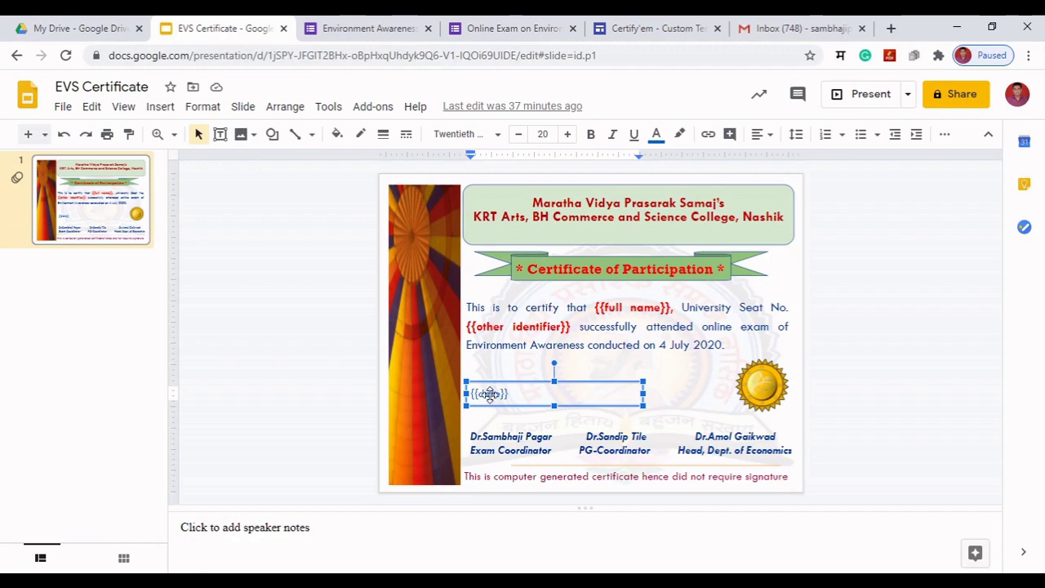
left_click(664, 31)
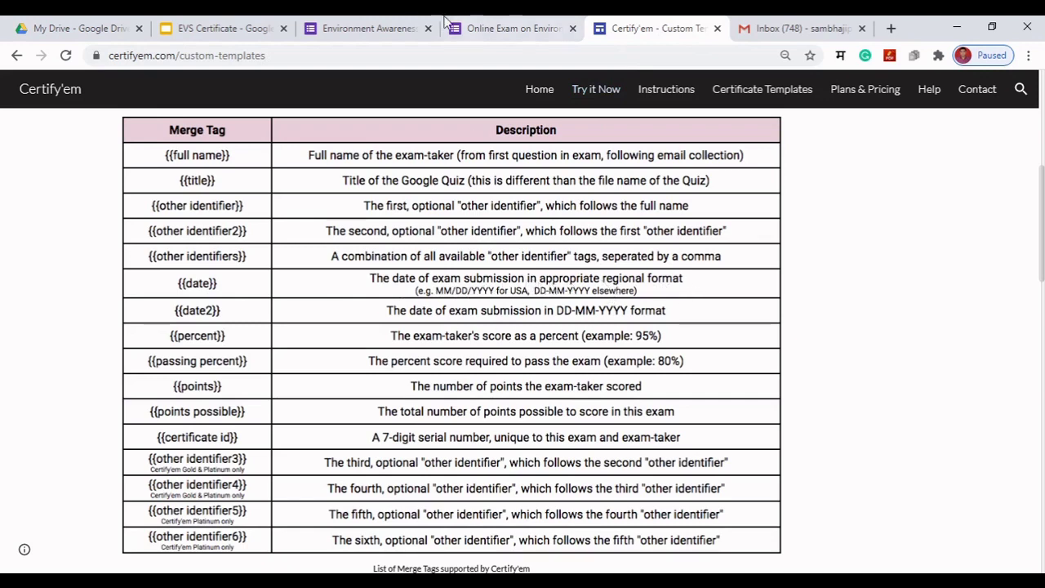
left_click(364, 27)
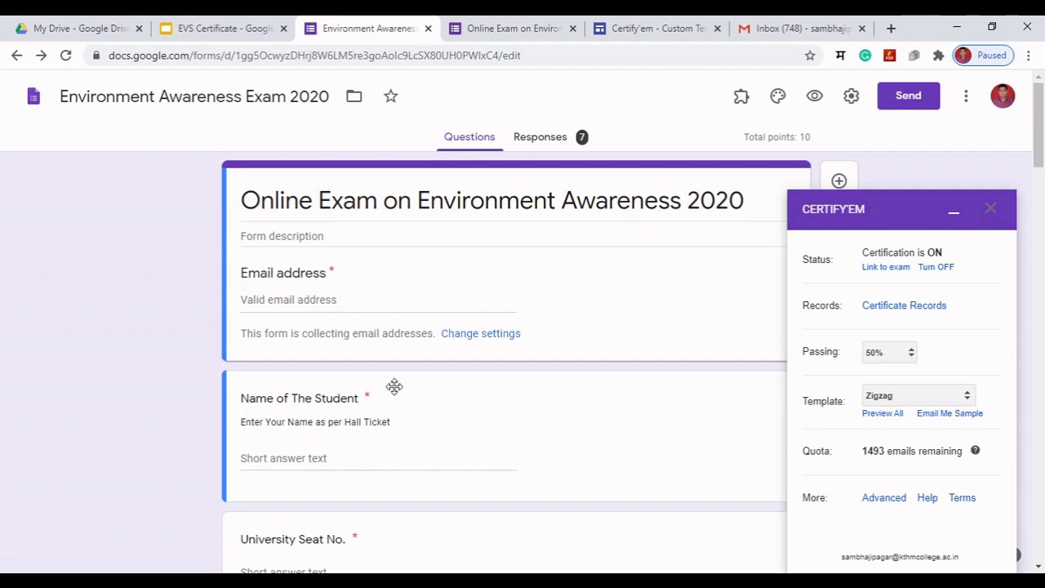
scroll(351, 441, "down", 4)
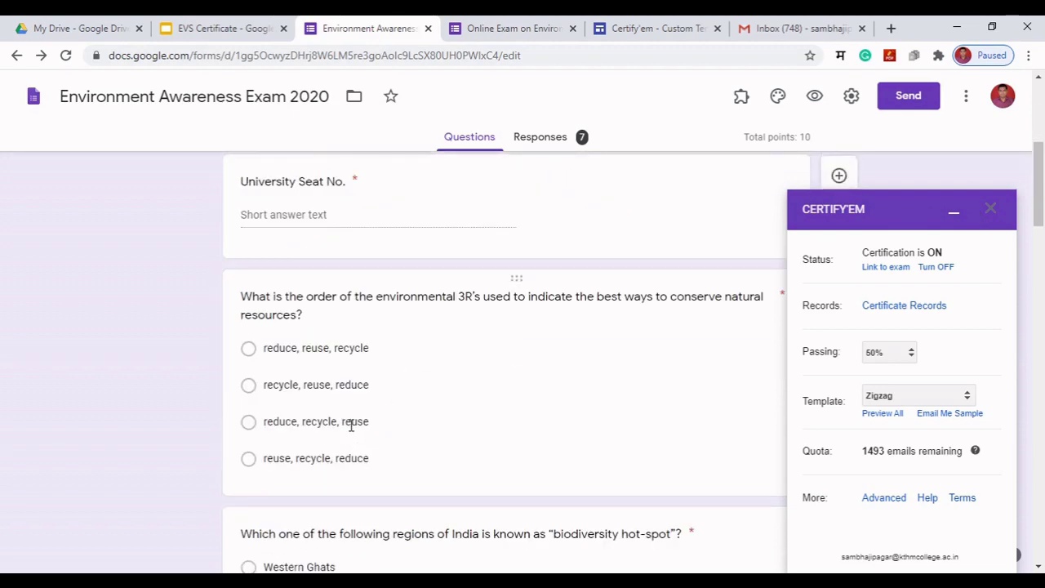
scroll(351, 424, "up", 4)
left_click(512, 28)
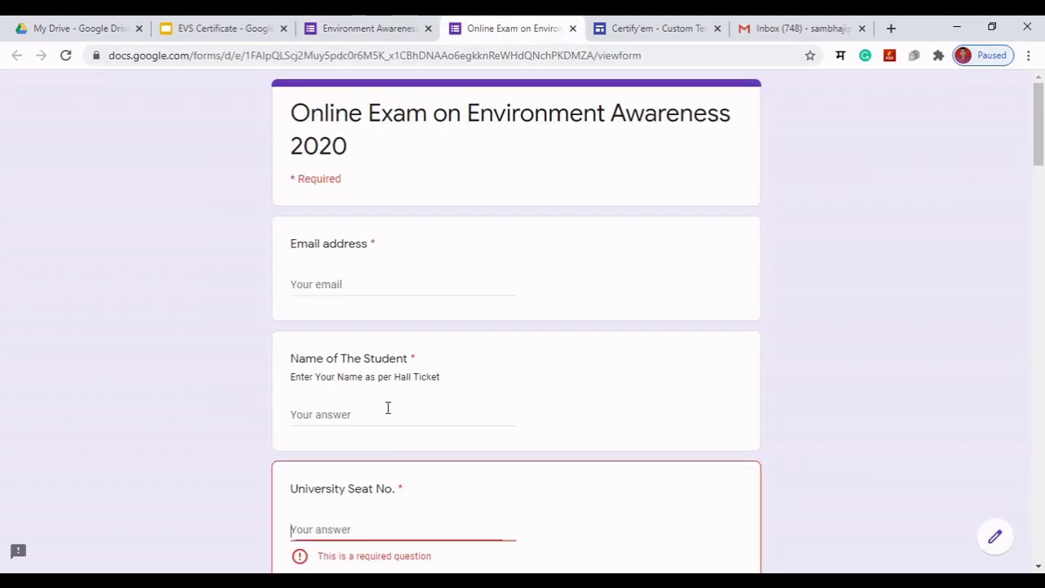
left_click(361, 27)
left_click(245, 28)
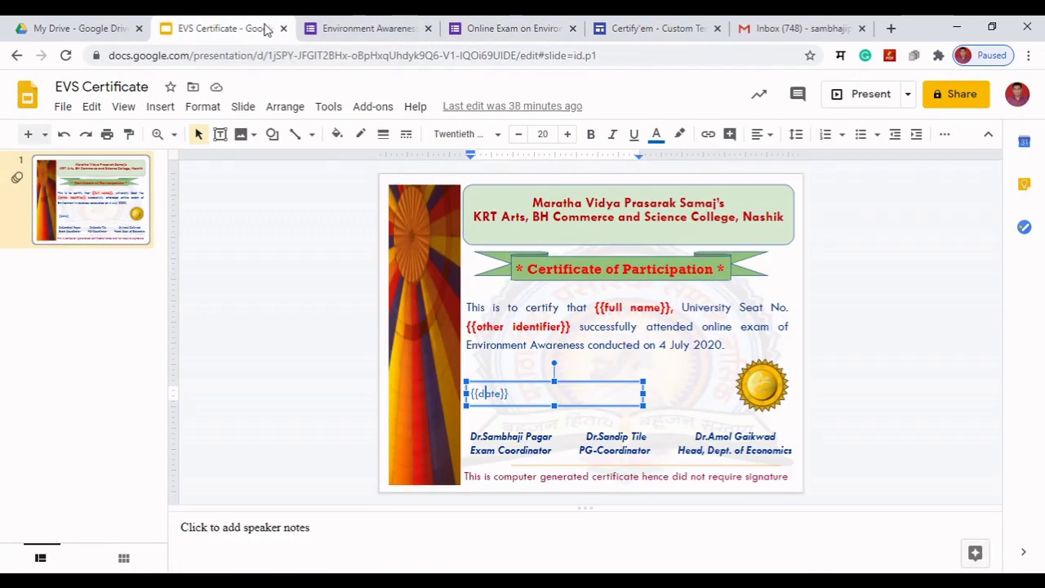
left_click(360, 28)
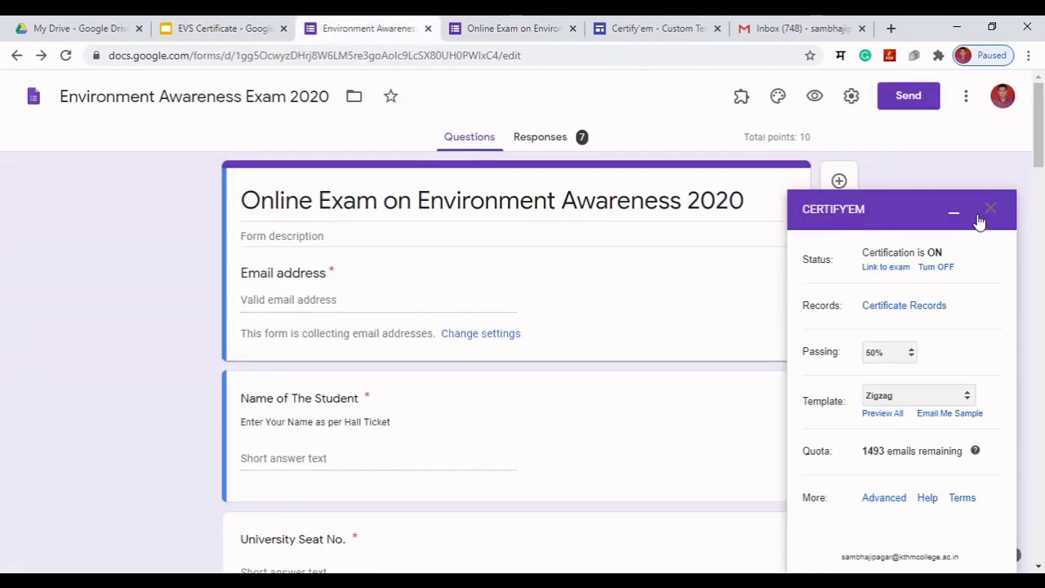
- Switch the Certify'em template to Use a Custom Template with the EVS Certificate presentation and save
left_click(904, 395)
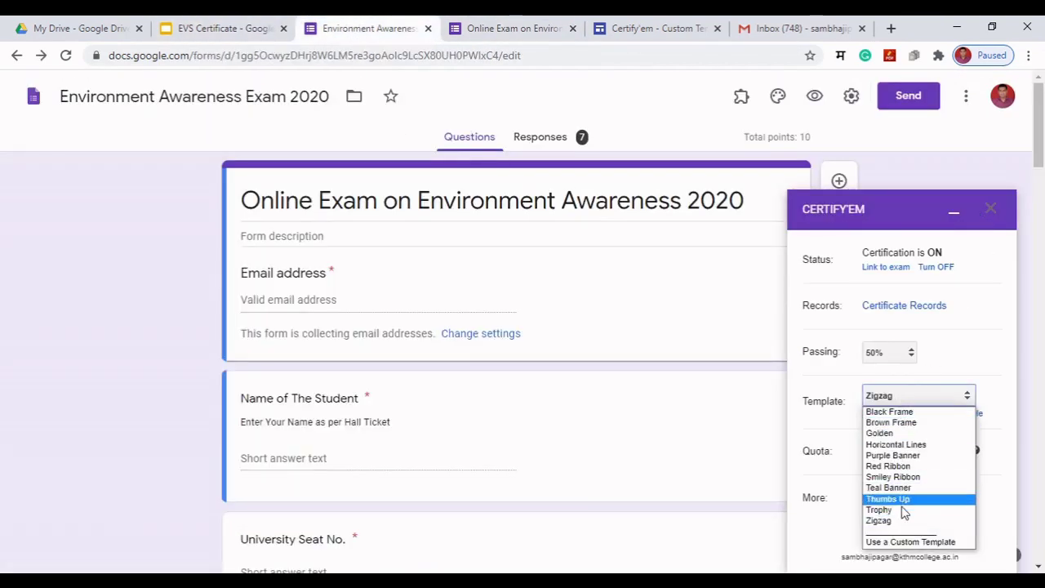
left_click(911, 542)
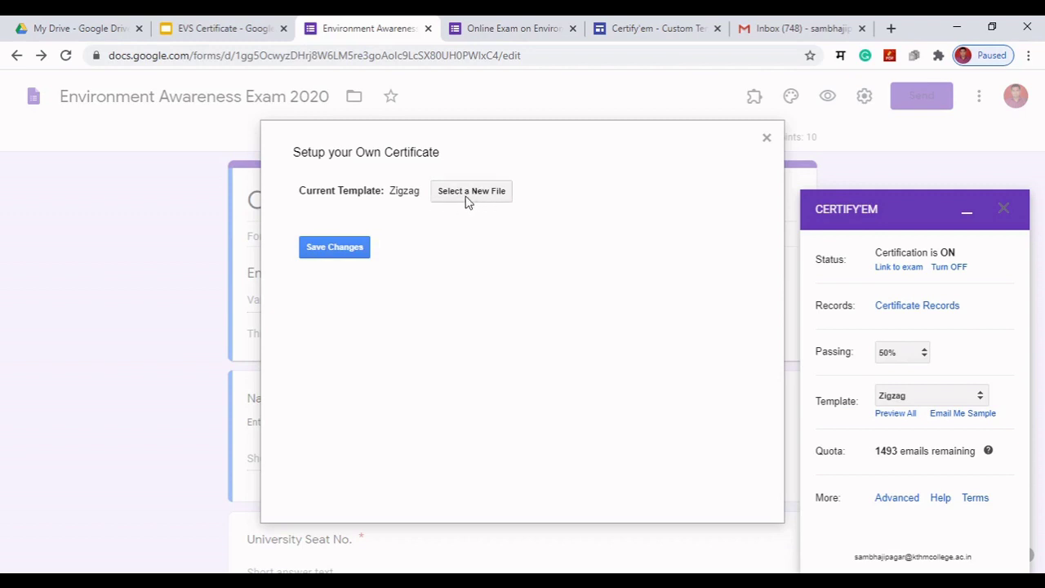
left_click(469, 193)
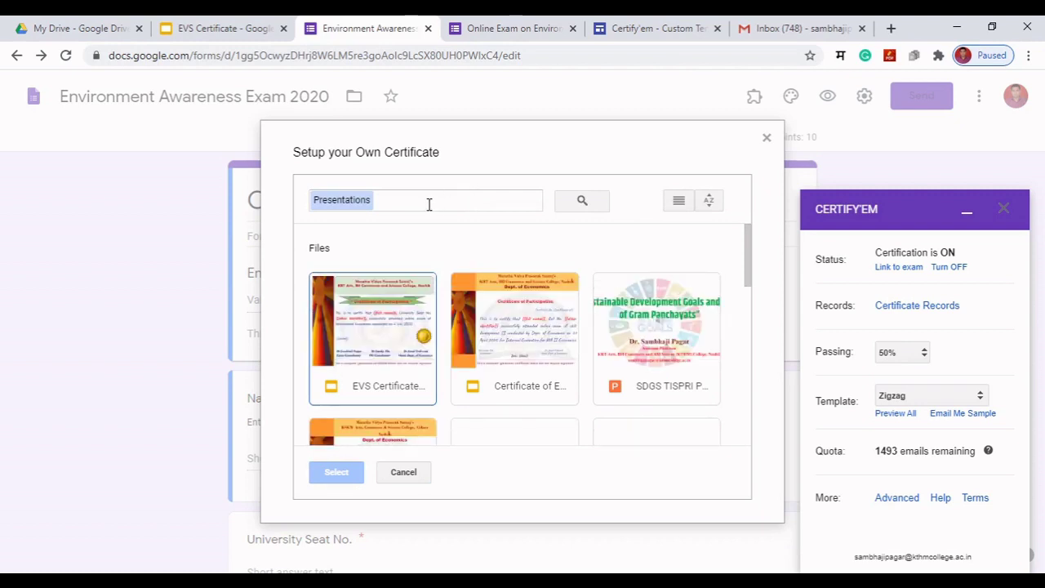
scroll(751, 275, "down", 1)
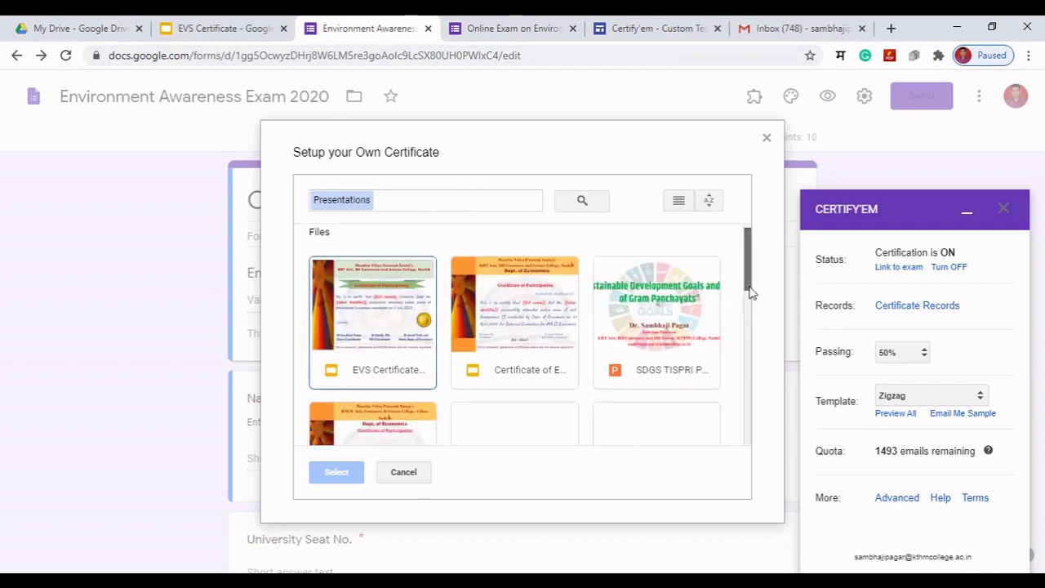
scroll(745, 278, "up", 1)
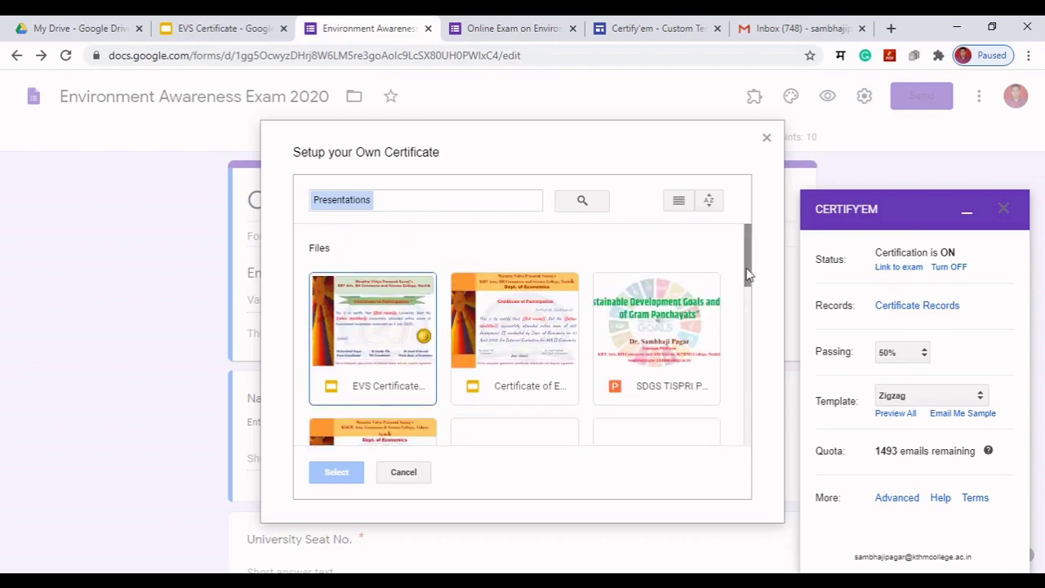
left_click_drag(747, 275, 751, 270)
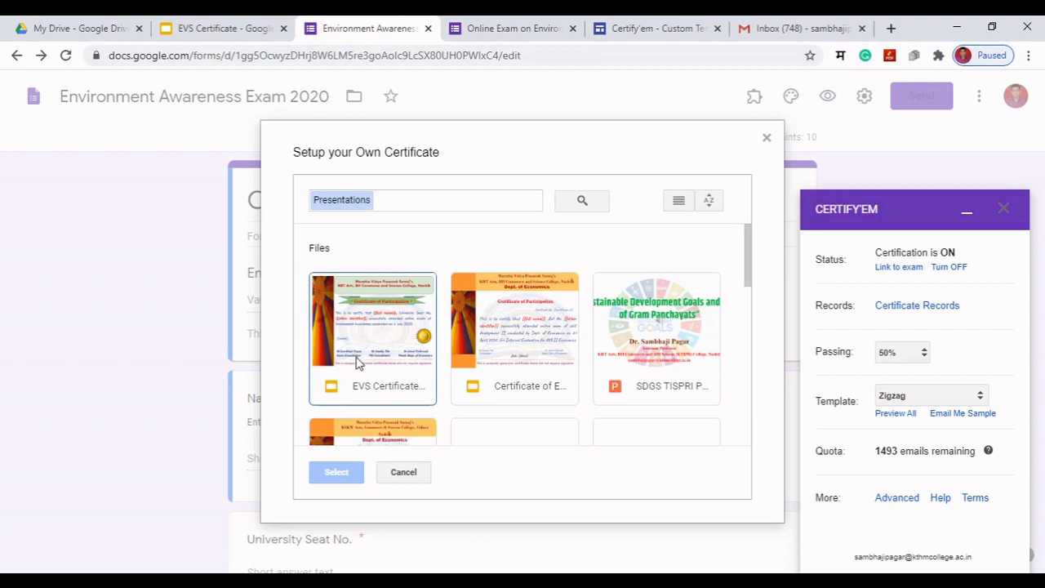
double_click(365, 365)
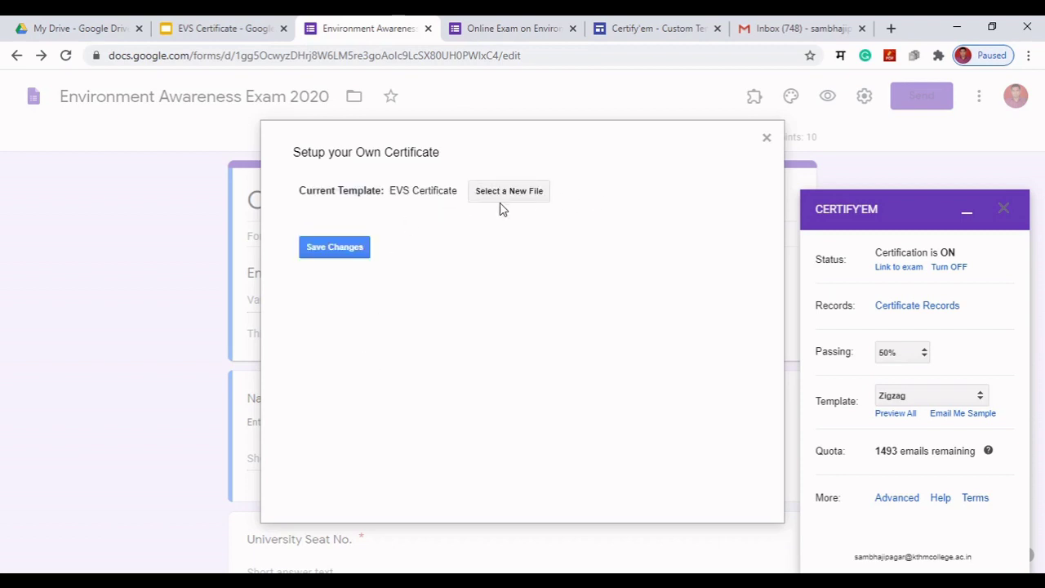
left_click(331, 255)
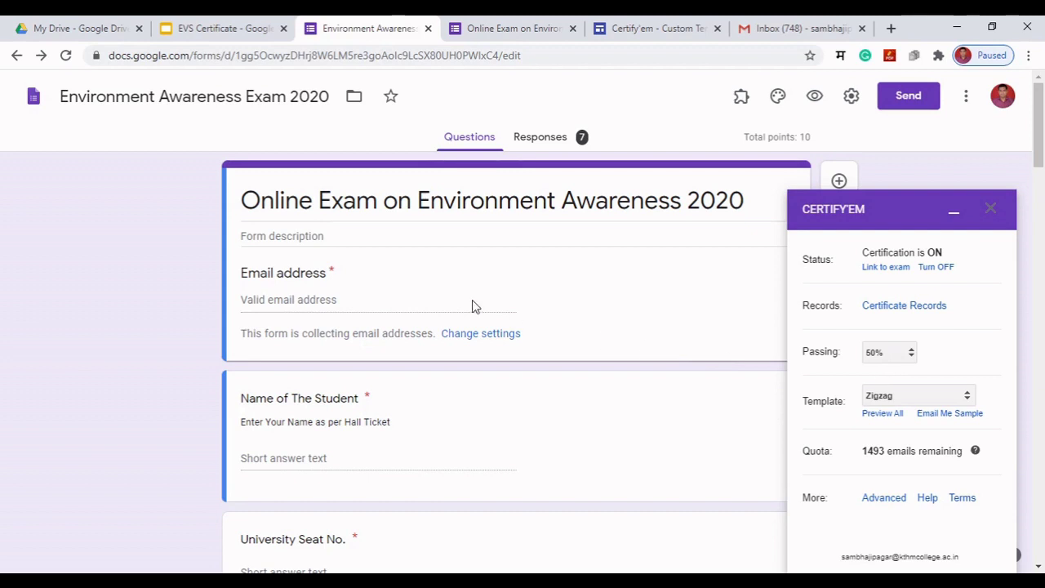
- Open a fresh preview of the exam form and close the older live-form tab
left_click(509, 25)
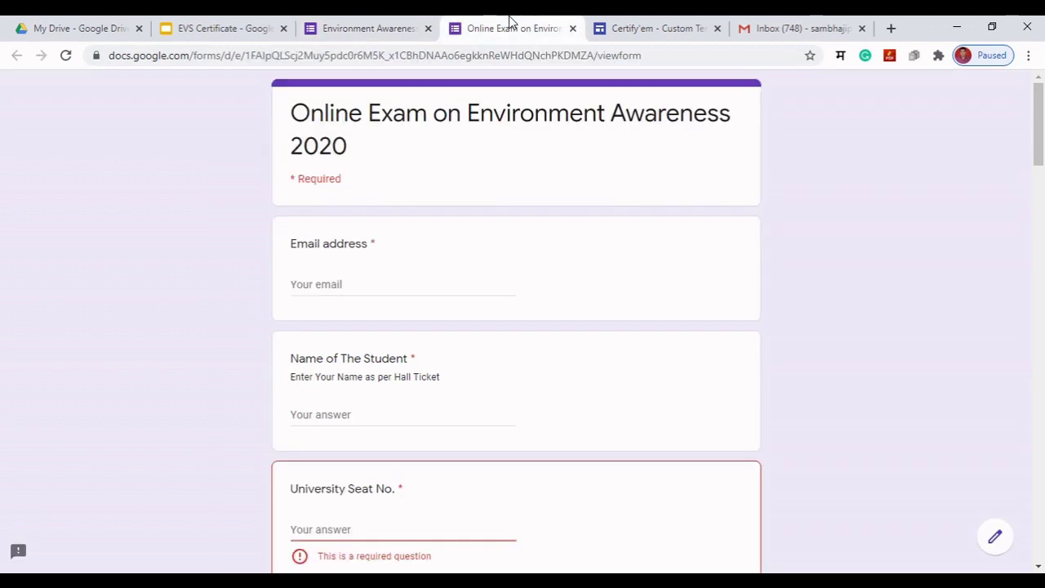
left_click(397, 30)
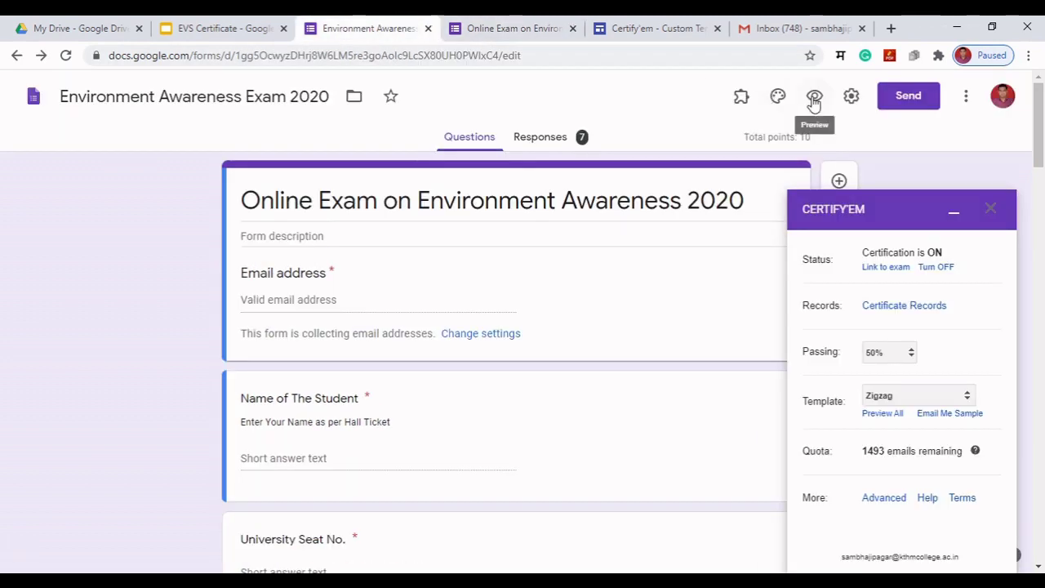
left_click(815, 96)
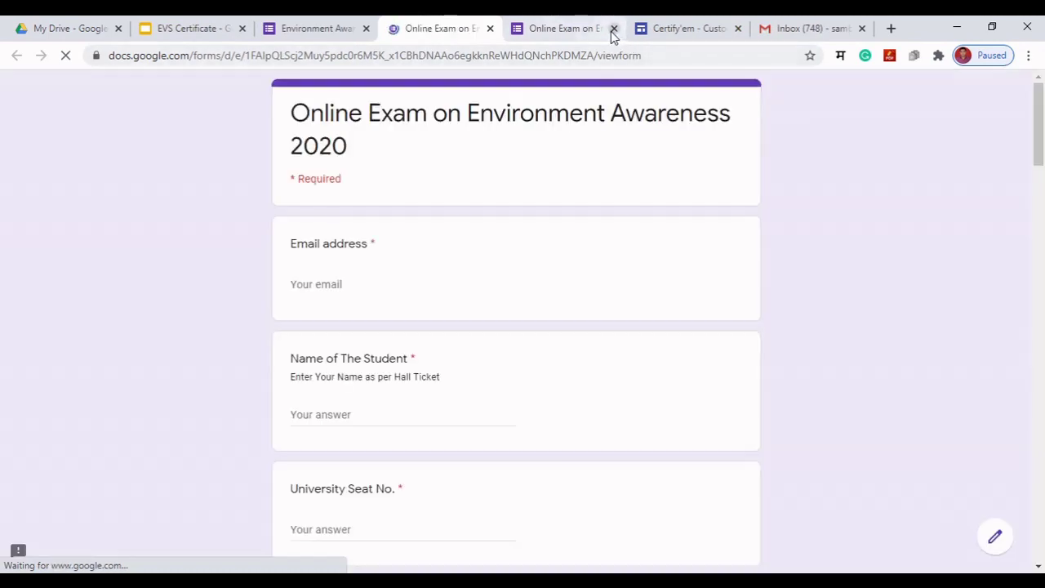
left_click(613, 29)
- Enter the student's email address, full name and university seat number in the form
left_click(321, 281)
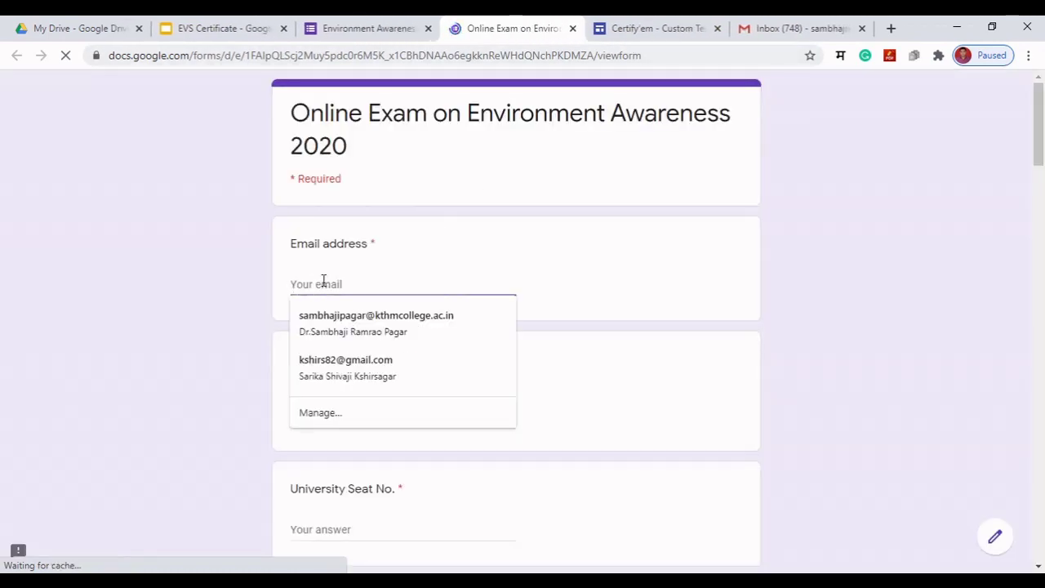
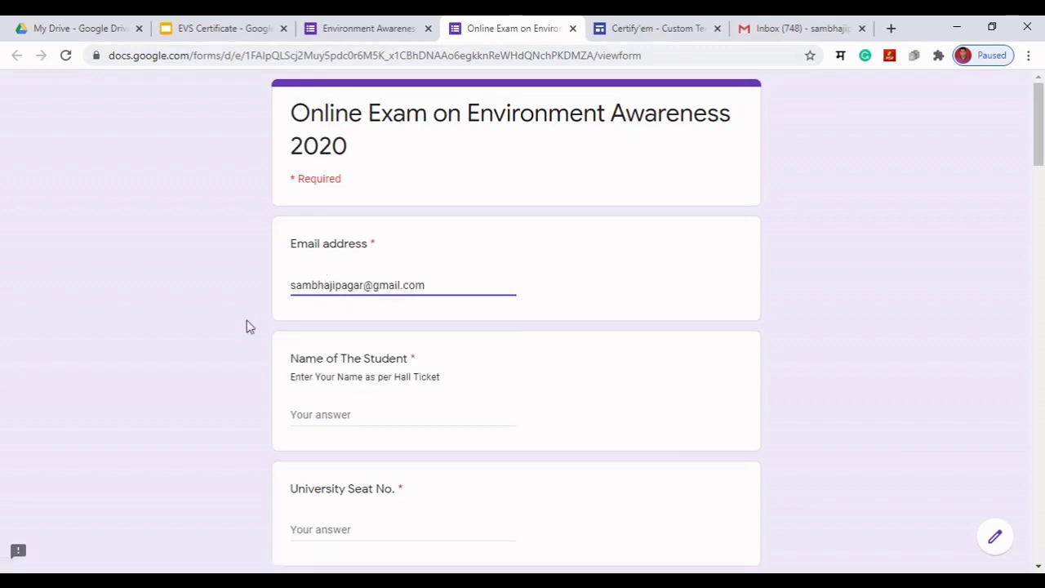
left_click(326, 413)
type("Dr")
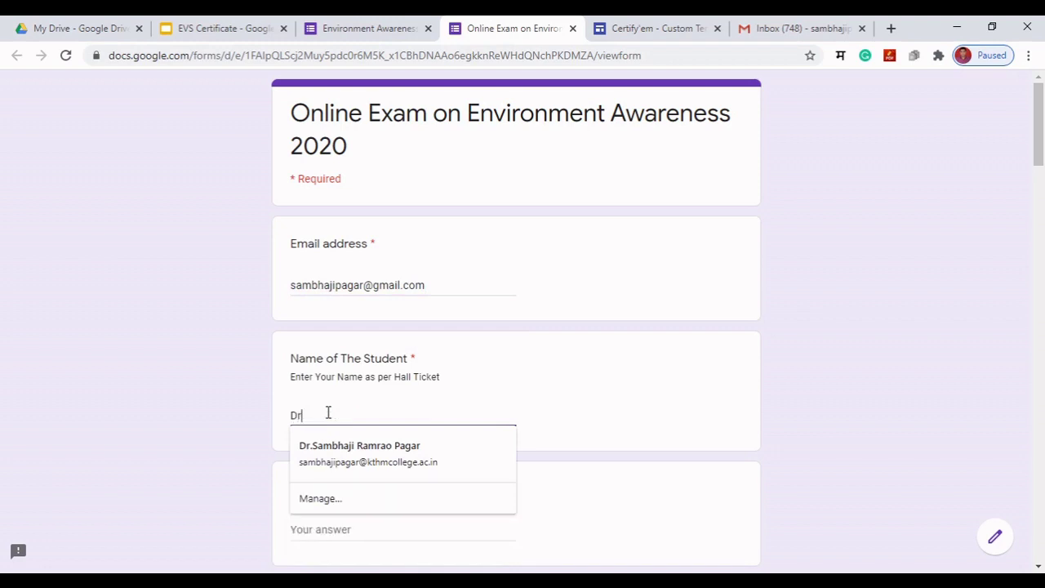
type(".Sambhaji Ramrao")
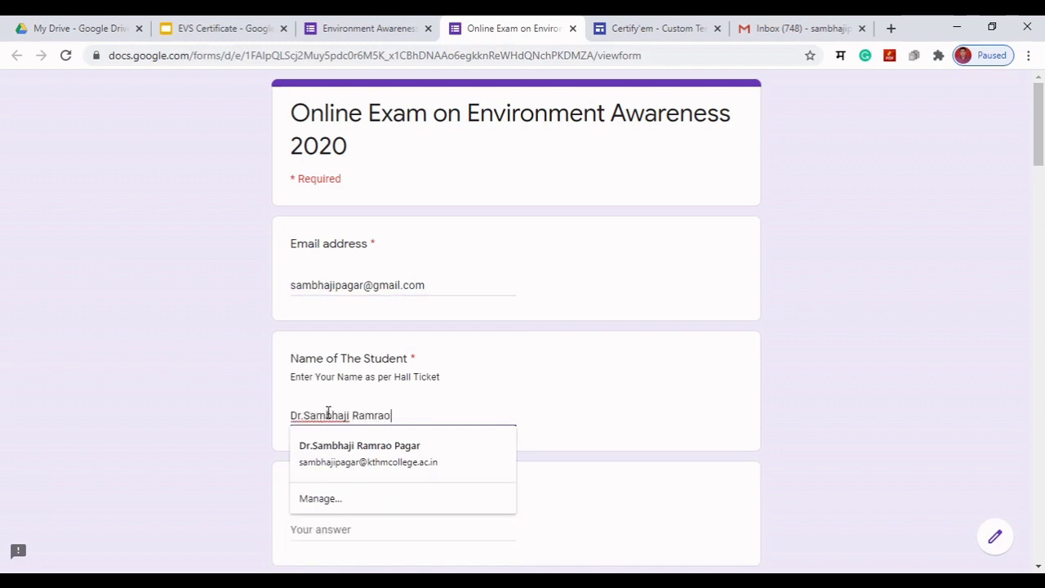
type(" Pagar")
left_click(939, 366)
left_click_drag(1038, 145, 1040, 169)
left_click(344, 383)
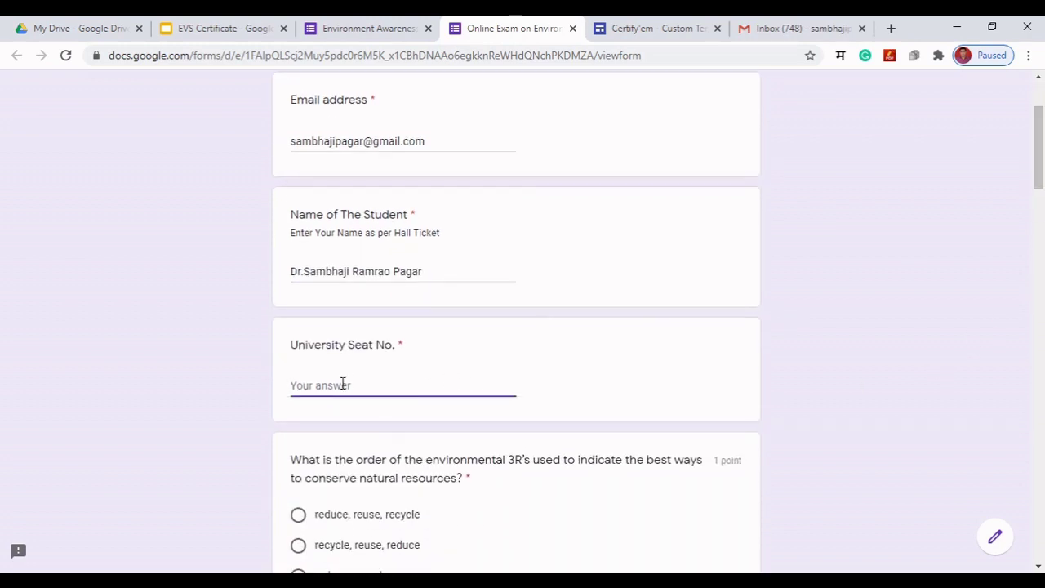
type("54321")
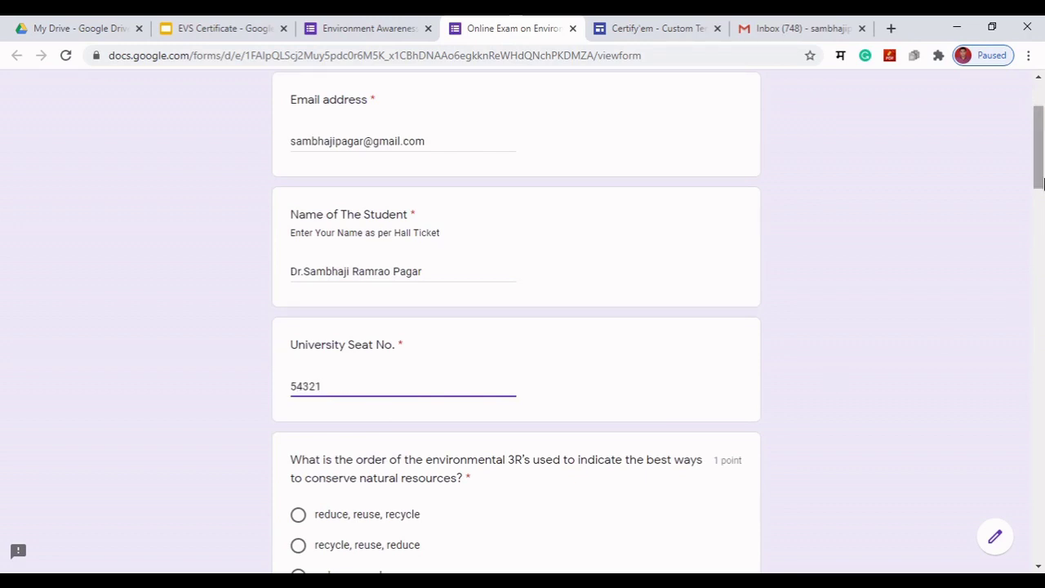
scroll(537, 293, "down", 3)
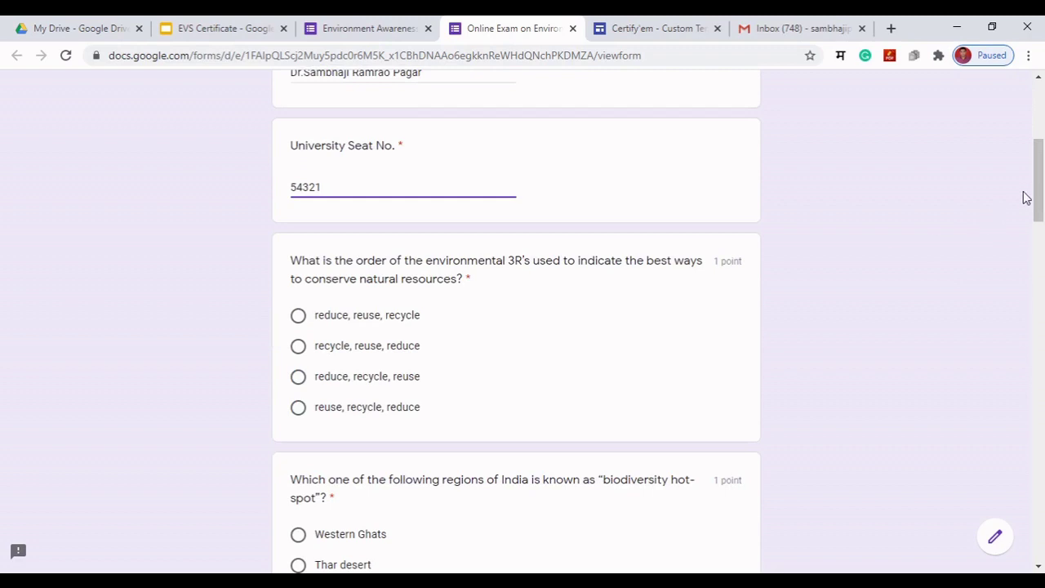
- Answer the first questions: reduce-reuse-recycle, Western Ghats, Nashik, and World environment day for 5th June
left_click_drag(1039, 199, 1038, 206)
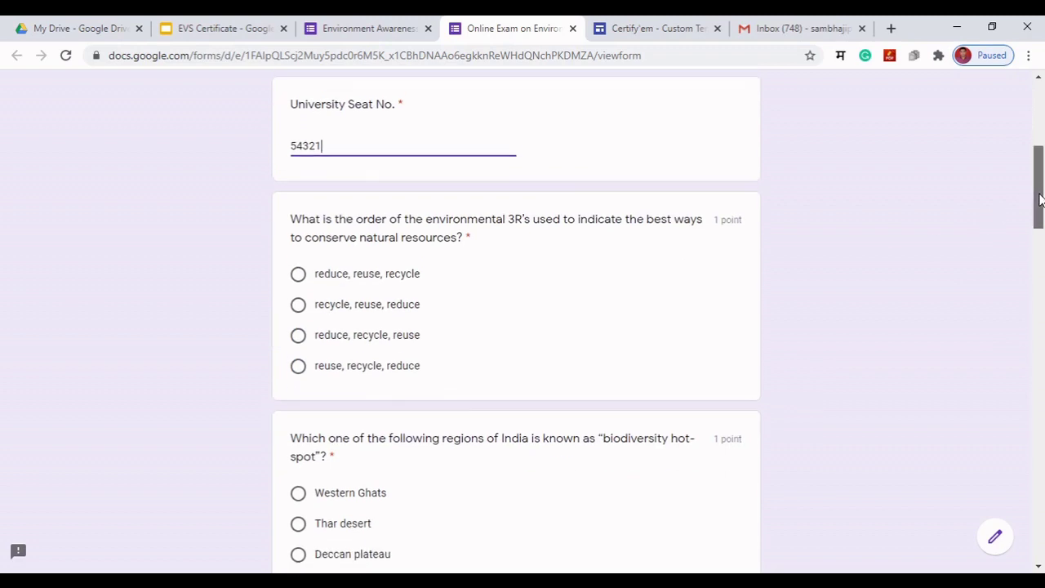
left_click(299, 267)
scroll(968, 326, "down", 2)
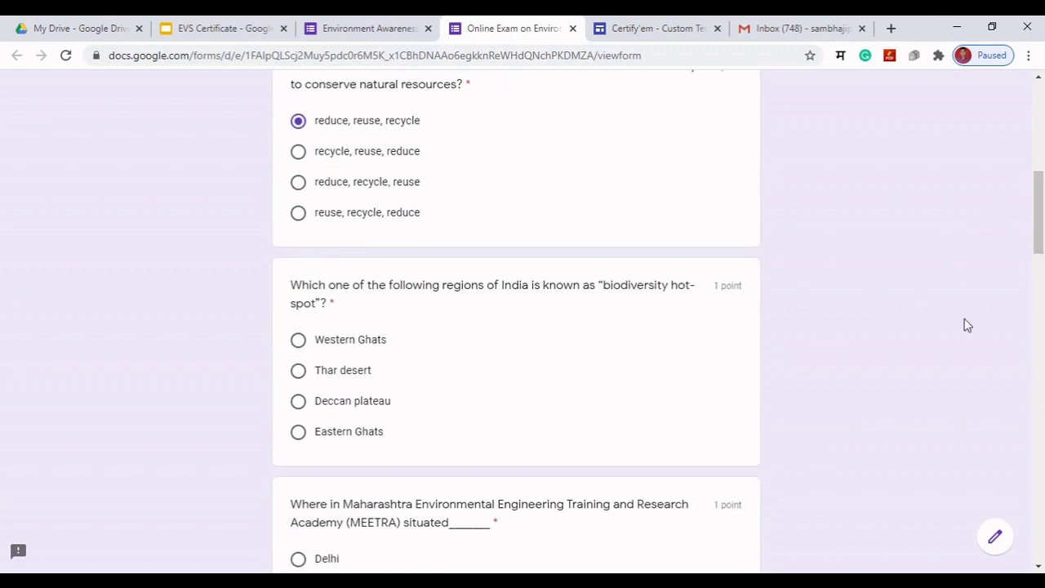
left_click(299, 342)
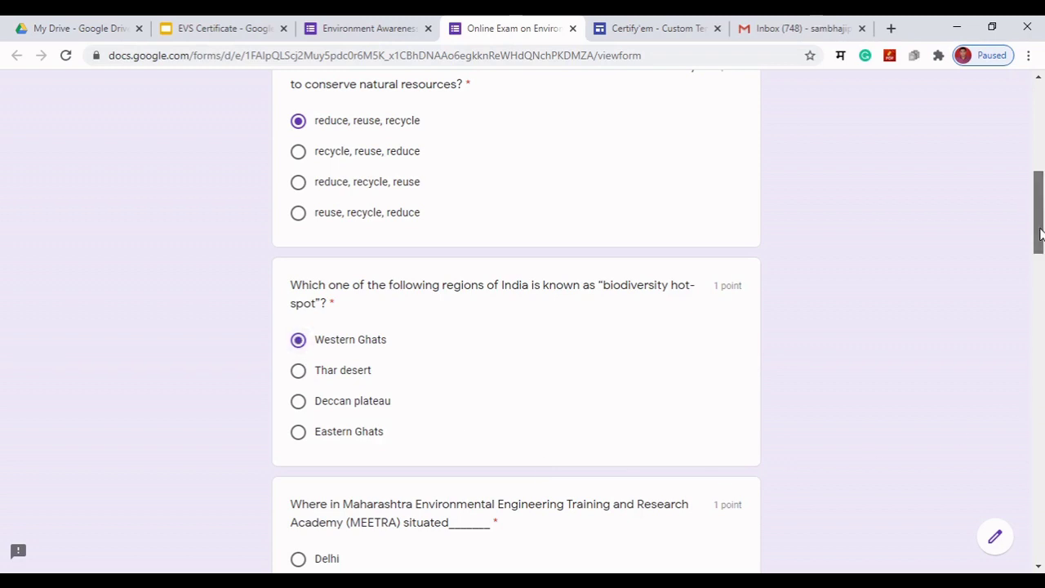
left_click_drag(1041, 236, 1041, 264)
left_click(299, 452)
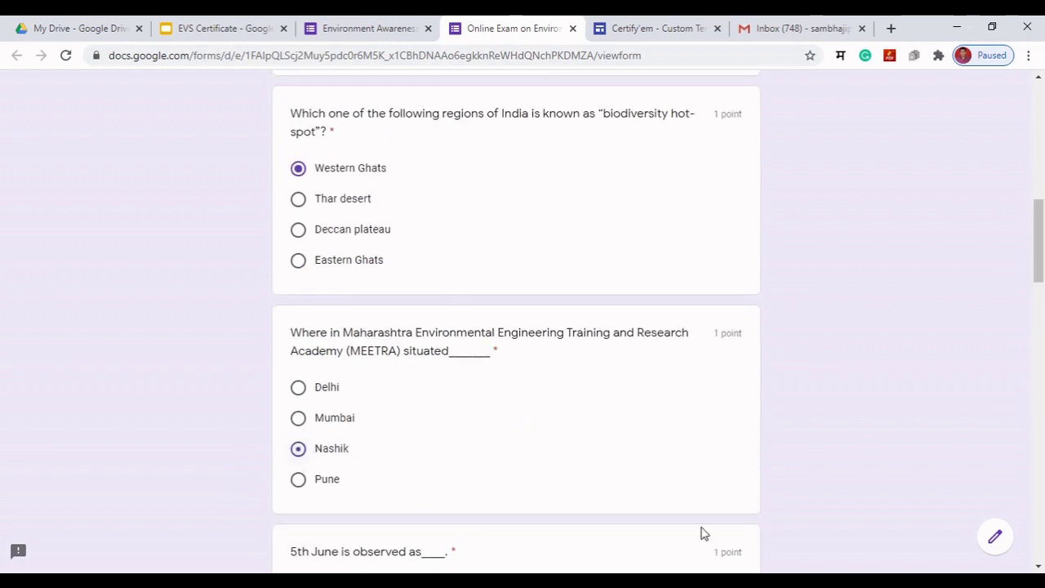
left_click_drag(1040, 264, 1041, 299)
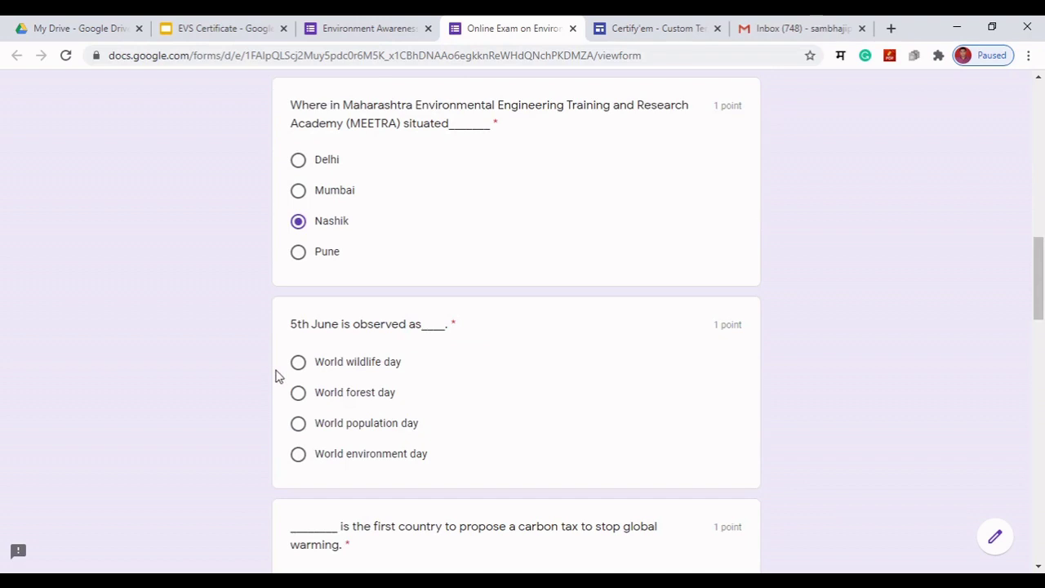
left_click(299, 425)
left_click(298, 457)
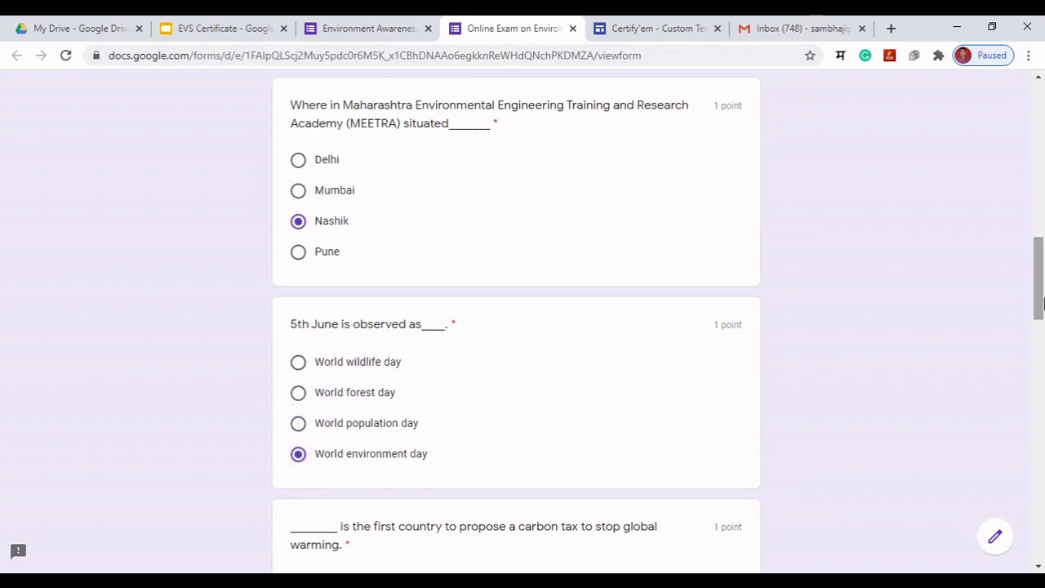
left_click_drag(1040, 282, 1042, 325)
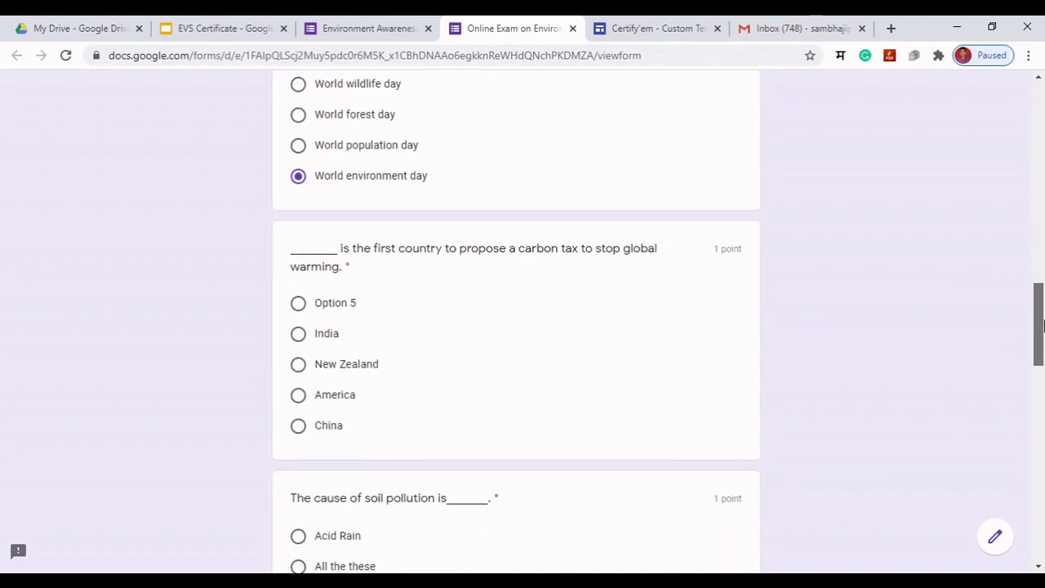
- Answer New Zealand, All the these, Western Ghat, 2.5, 21% and All of the these, then submit
left_click(299, 359)
left_click_drag(1043, 302, 1043, 341)
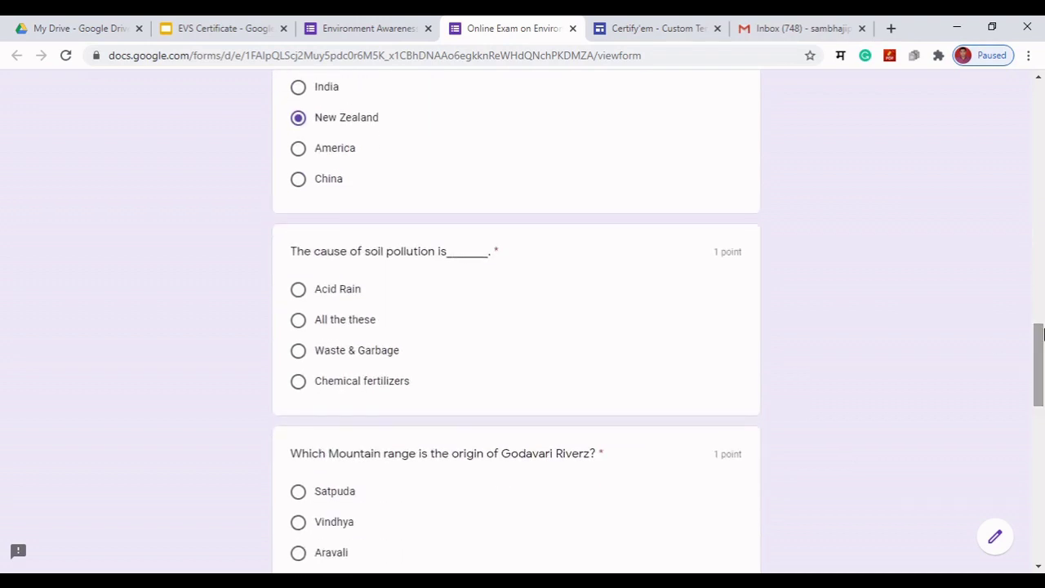
left_click(303, 323)
left_click_drag(1040, 365, 1040, 402)
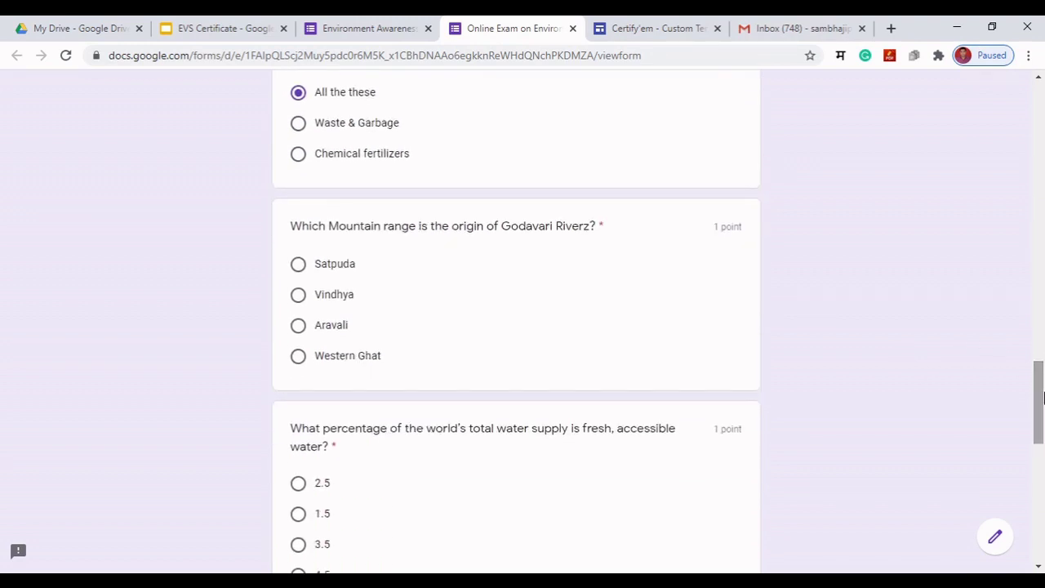
left_click(298, 356)
scroll(1040, 423, "down", 1)
scroll(1041, 423, "down", 1)
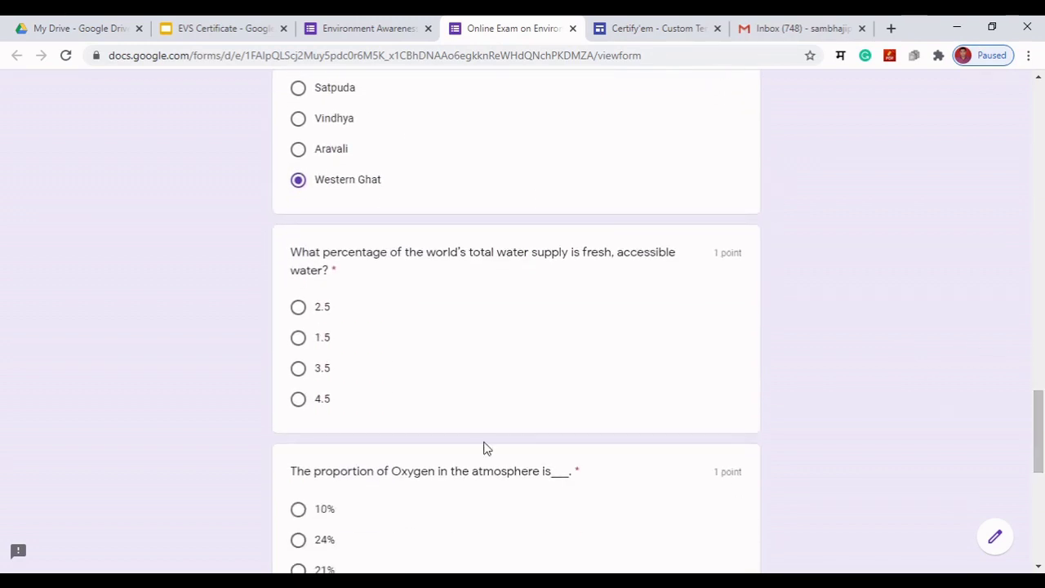
left_click(299, 307)
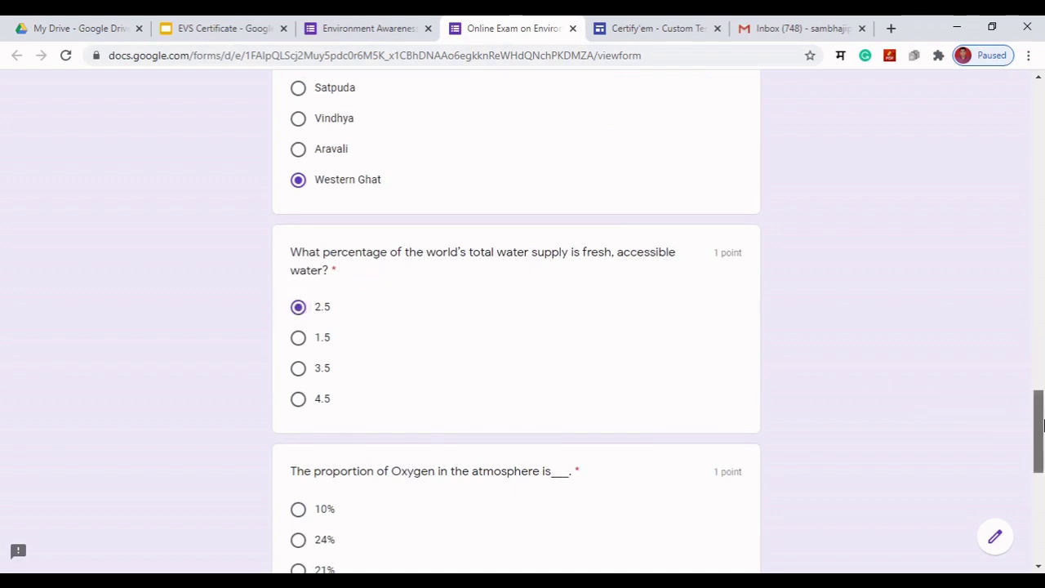
scroll(855, 487, "down", 2)
left_click(298, 412)
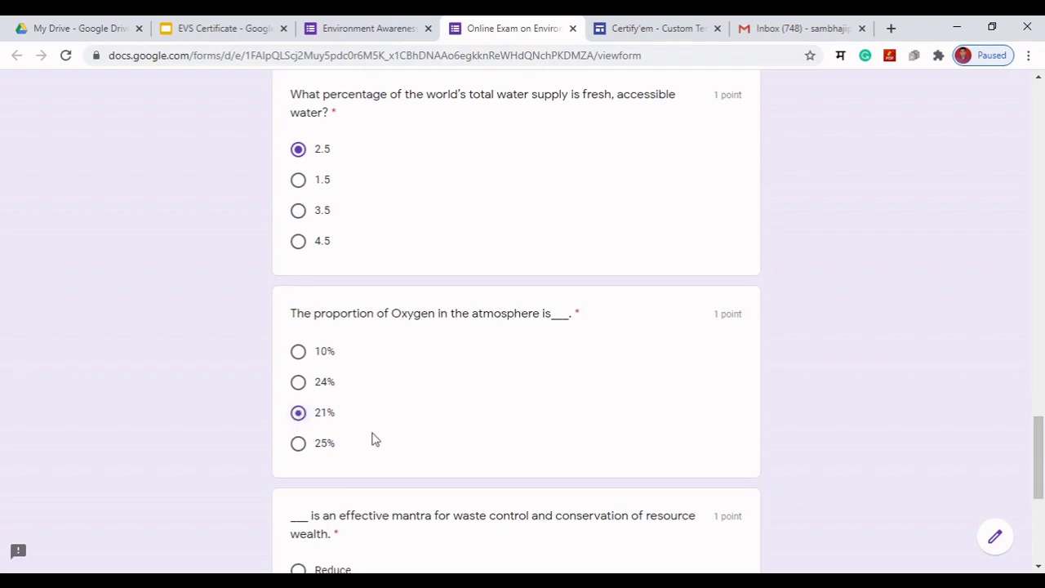
scroll(1040, 466, "down", 2)
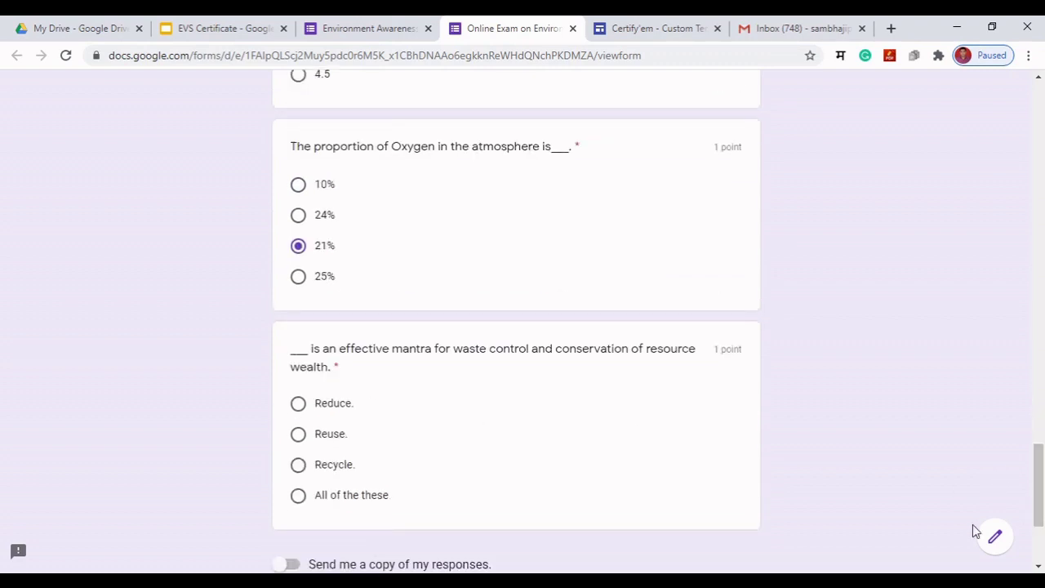
left_click(299, 495)
scroll(1039, 479, "down", 3)
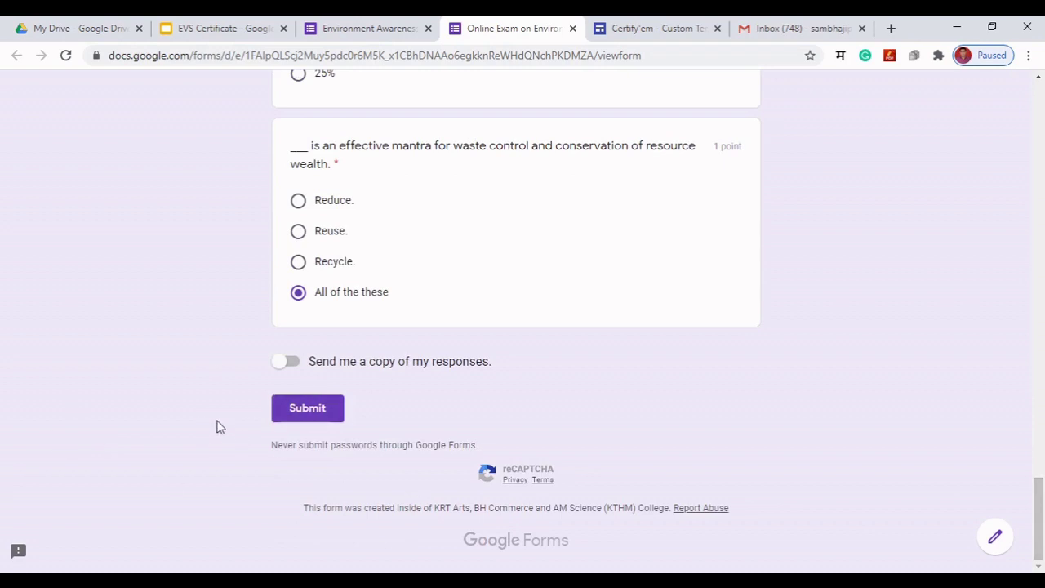
left_click(299, 415)
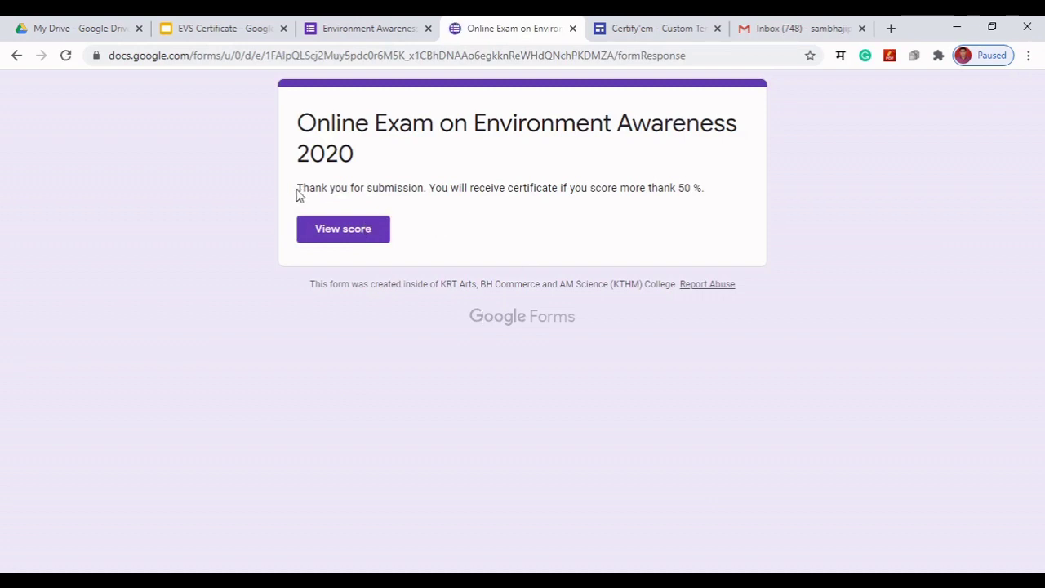
- Highlight the certificate condition on the thank-you page, then open View score for the response
left_click_drag(303, 189, 715, 199)
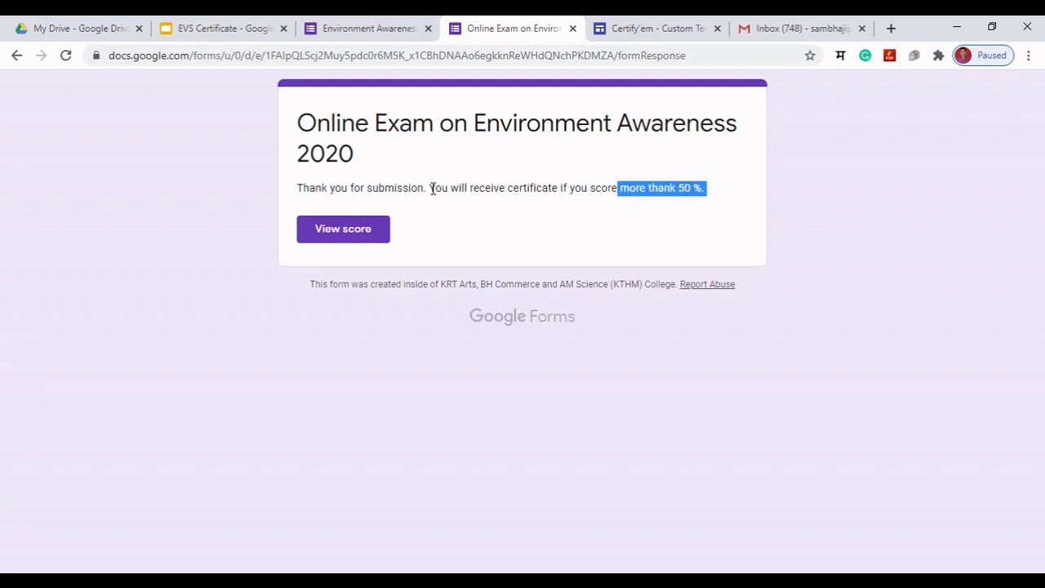
left_click_drag(433, 190, 694, 194)
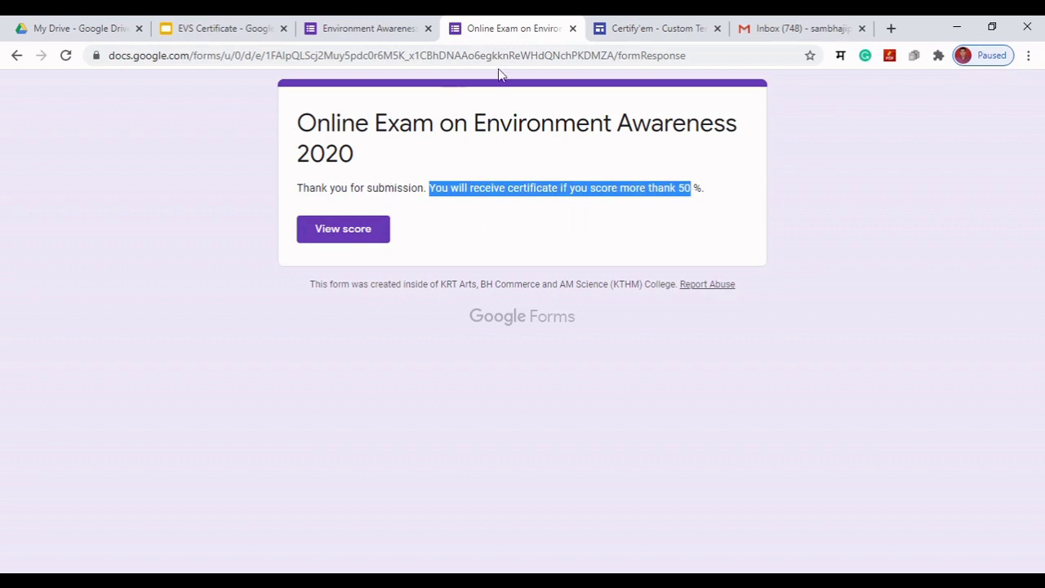
left_click(649, 29)
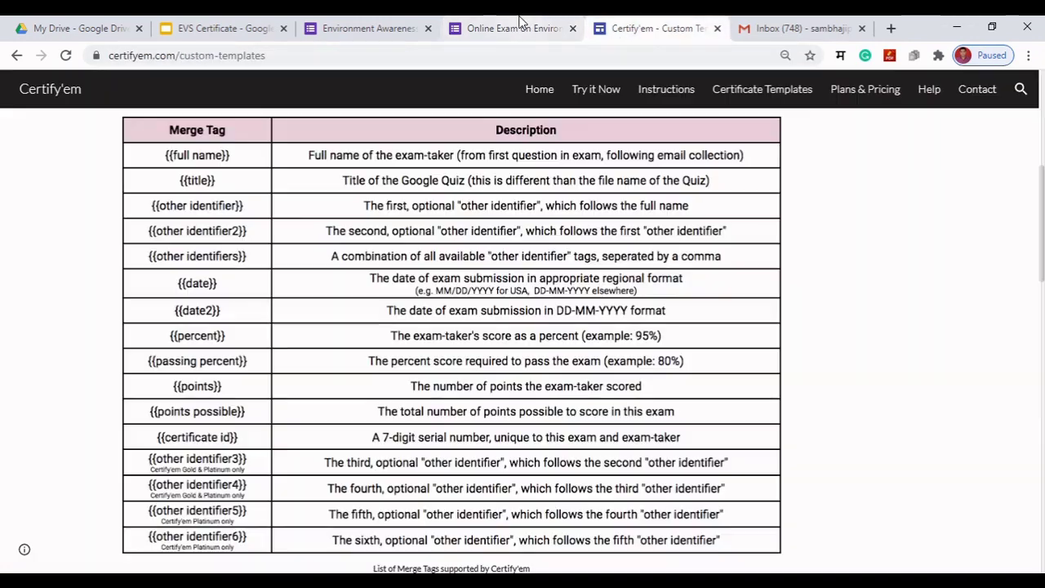
left_click(519, 21)
left_click(355, 236)
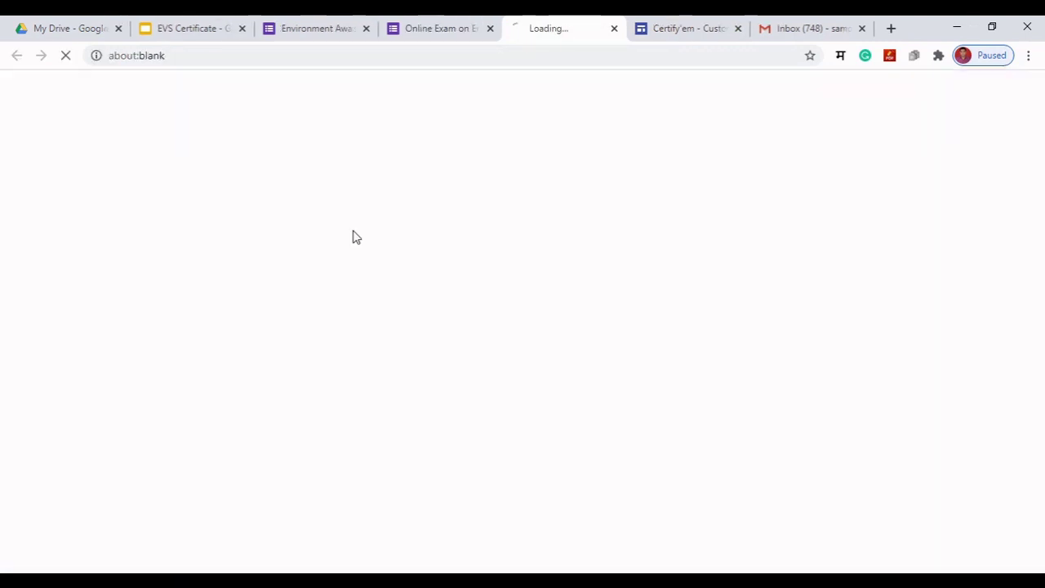